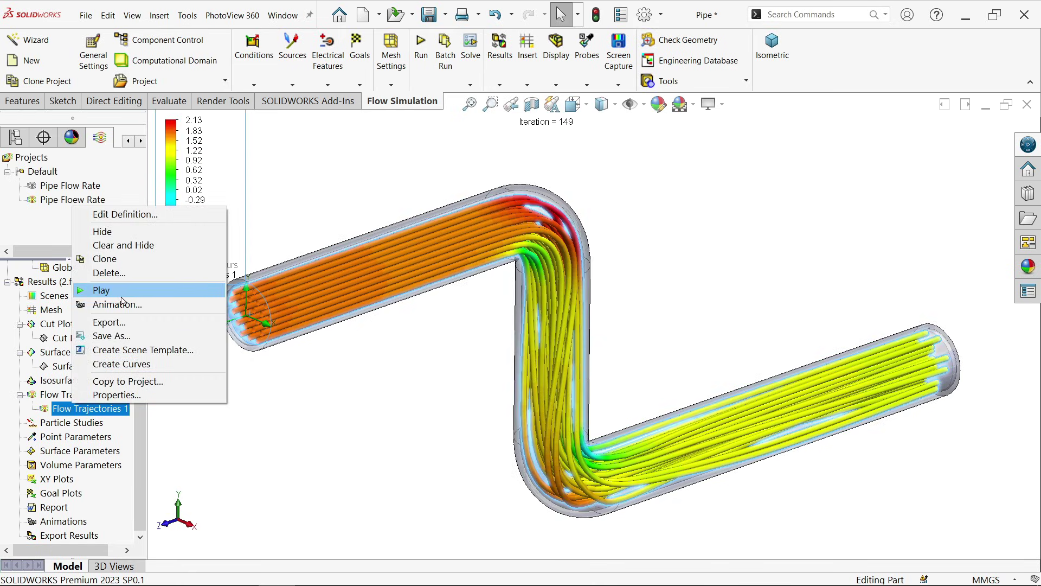
- Play the Flow Trajectories 1 animation and colour the trajectories by Velocity
left_click(121, 295)
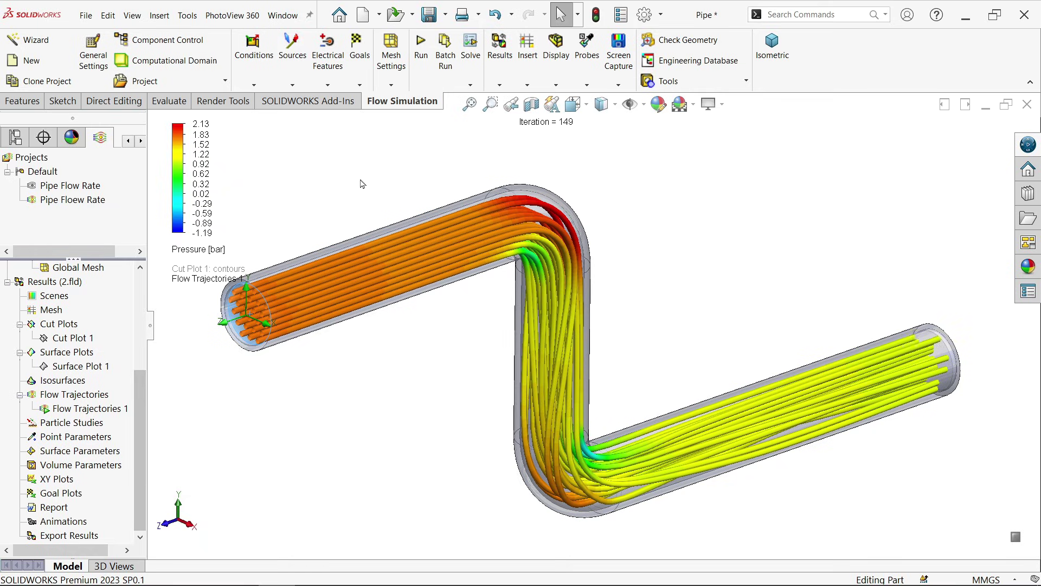
left_click(193, 251)
left_click(203, 325)
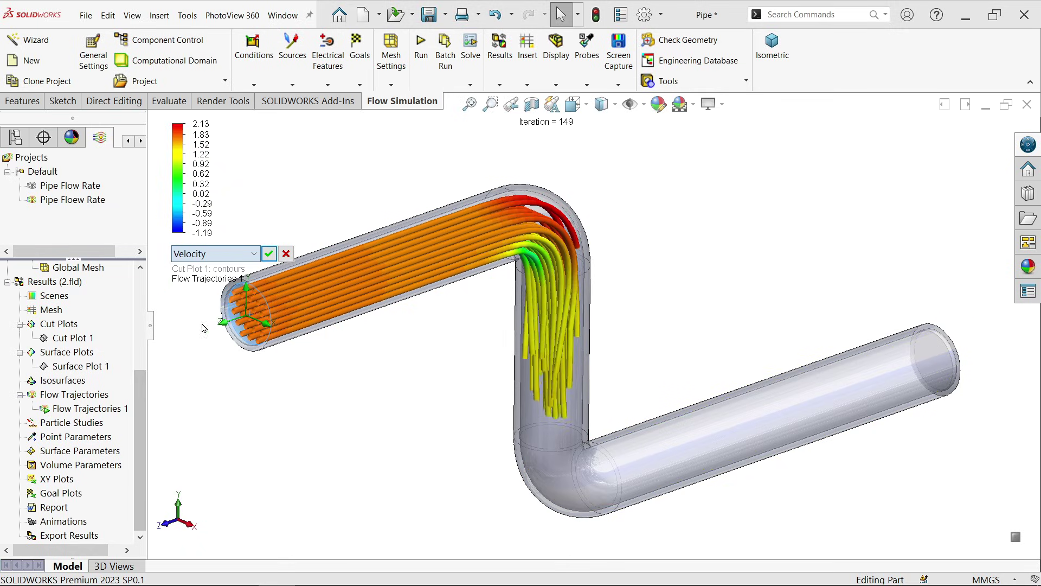
left_click(269, 253)
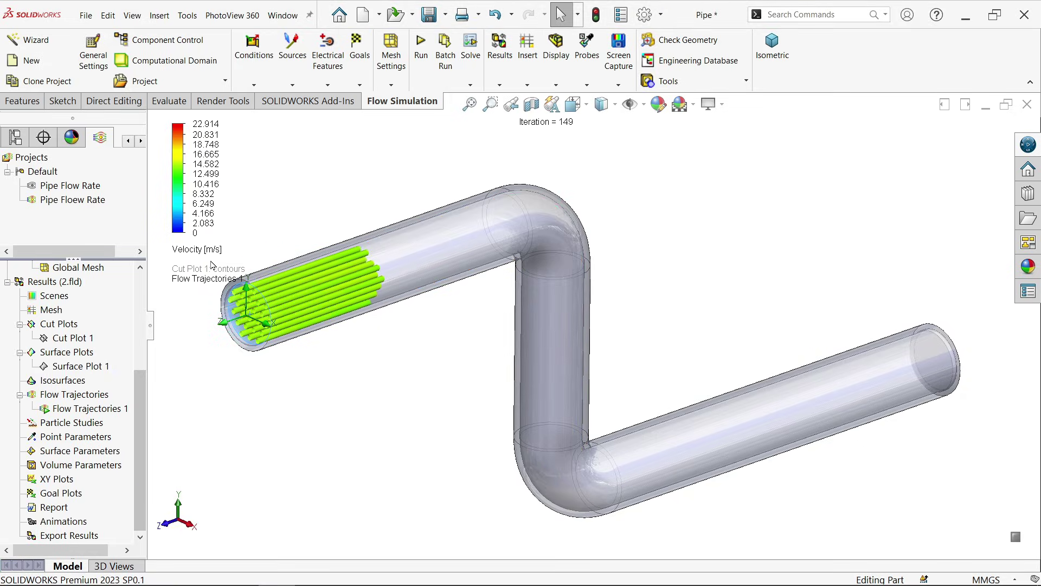
left_click(199, 250)
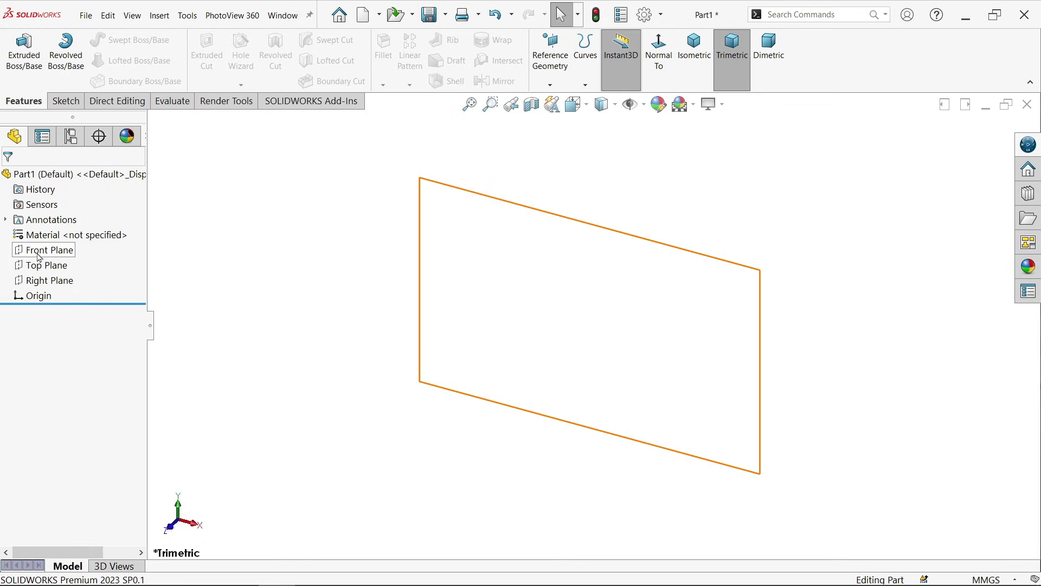
- On the Right Plane, draw a three-line Z-shaped path starting at the origin
left_click(37, 281)
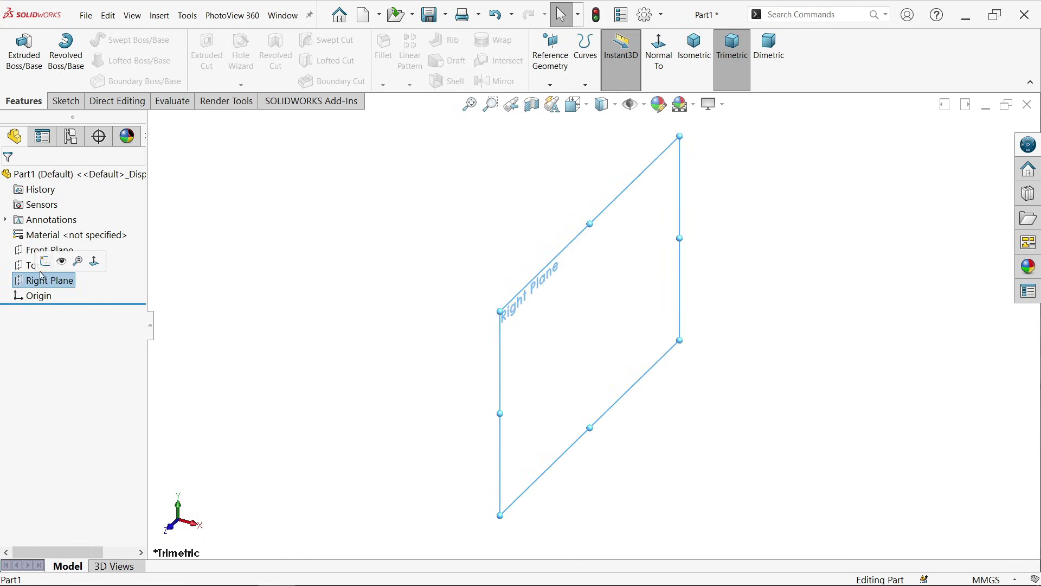
left_click(60, 263)
left_click(87, 39)
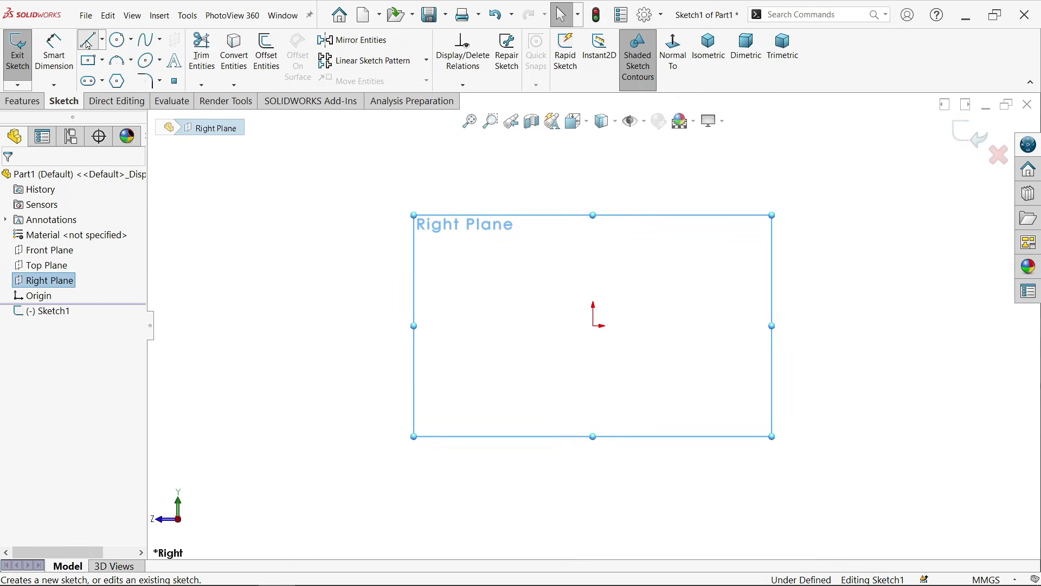
left_click(595, 326)
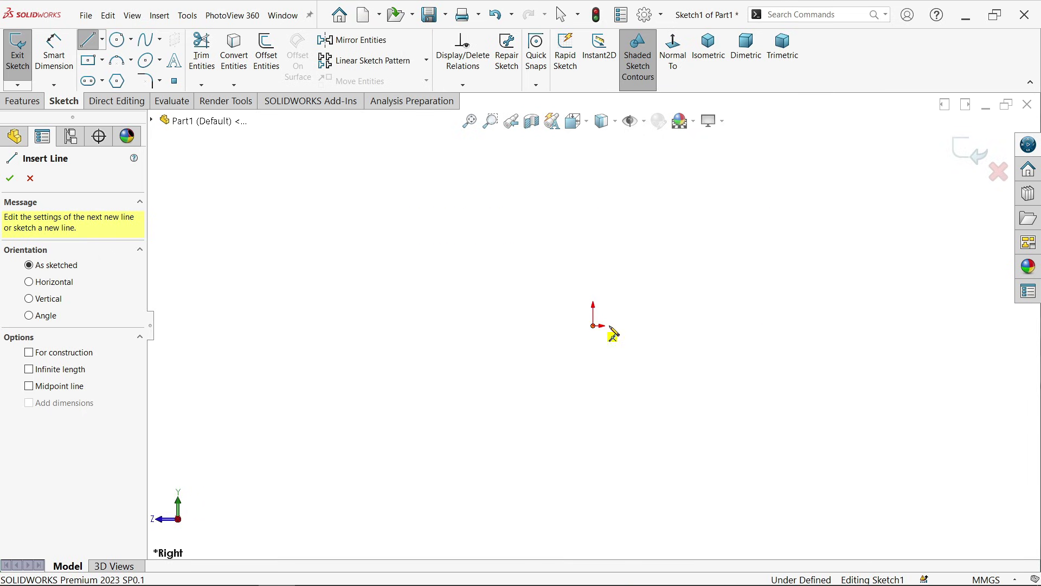
left_click(732, 326)
left_click(731, 429)
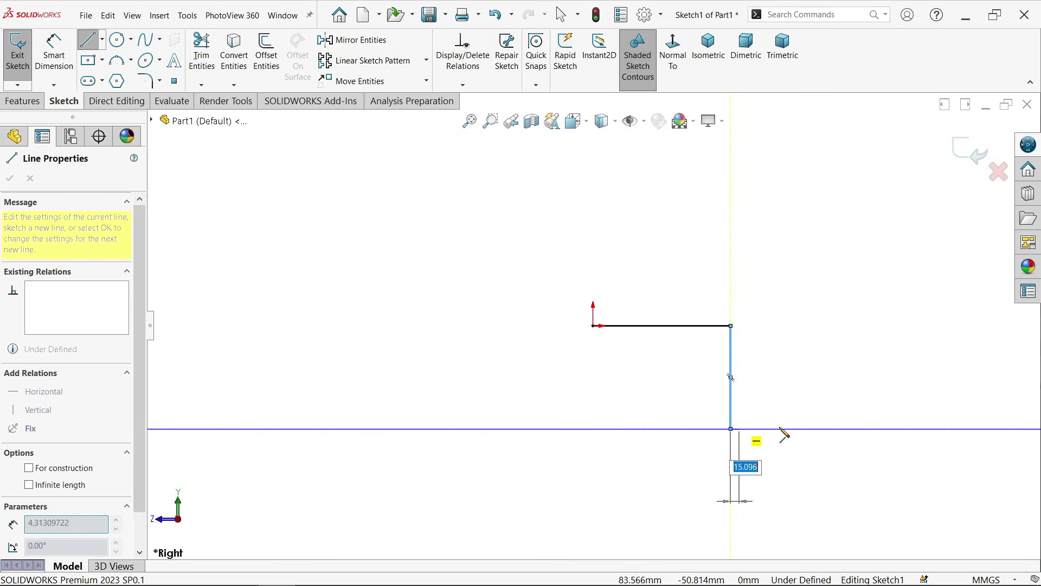
left_click(820, 429)
right_click(854, 356)
left_click(901, 363)
scroll(873, 374, "down", 4)
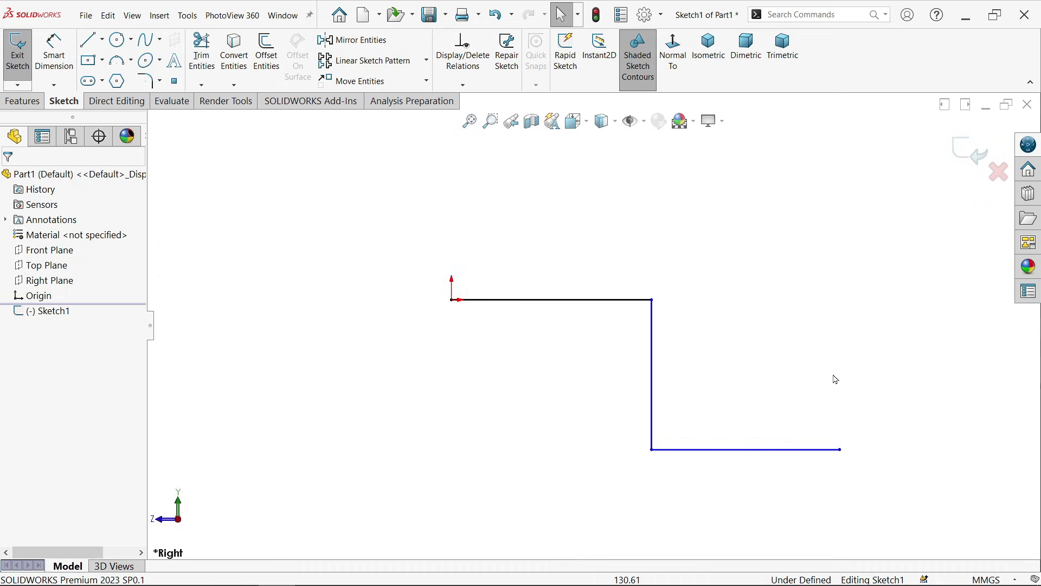
- Dimension the top, vertical and bottom lines as 200, 150 and 250 mm
key("d")
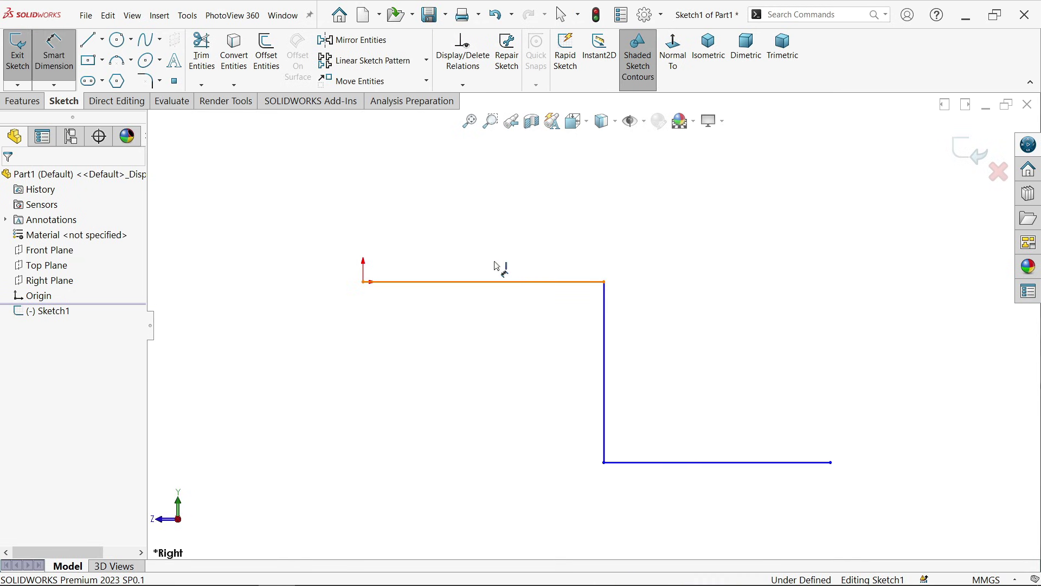
left_click(496, 281)
left_click(499, 233)
type("200")
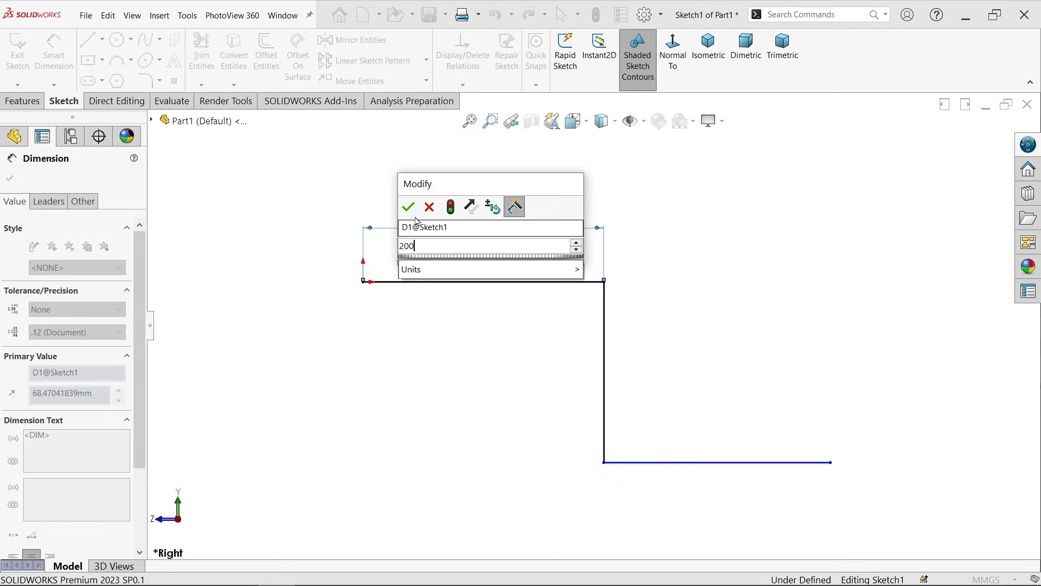
key("Return")
left_click(602, 373)
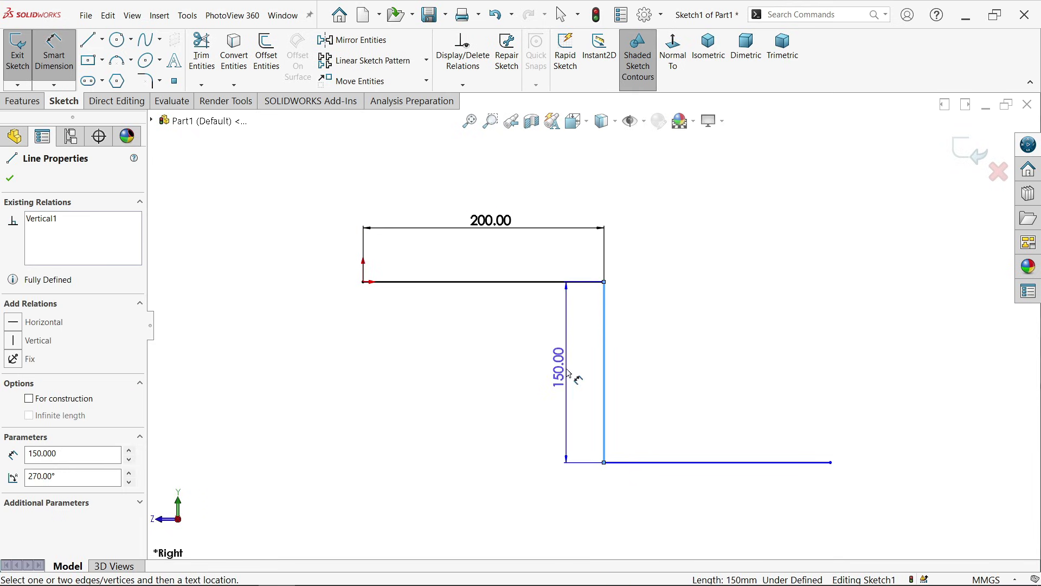
left_click(562, 380)
key("Return")
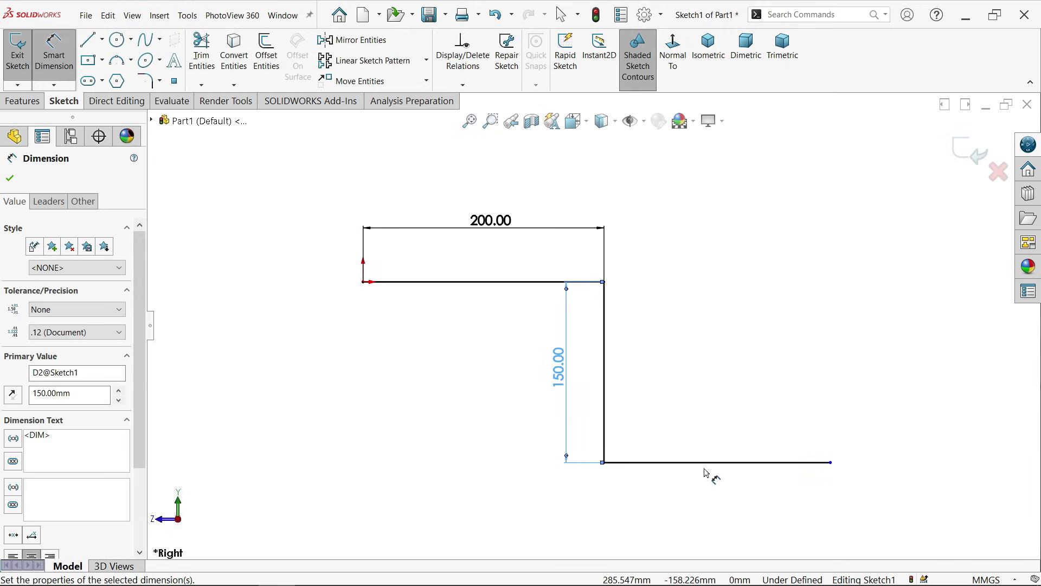
left_click(709, 466)
left_click(708, 484)
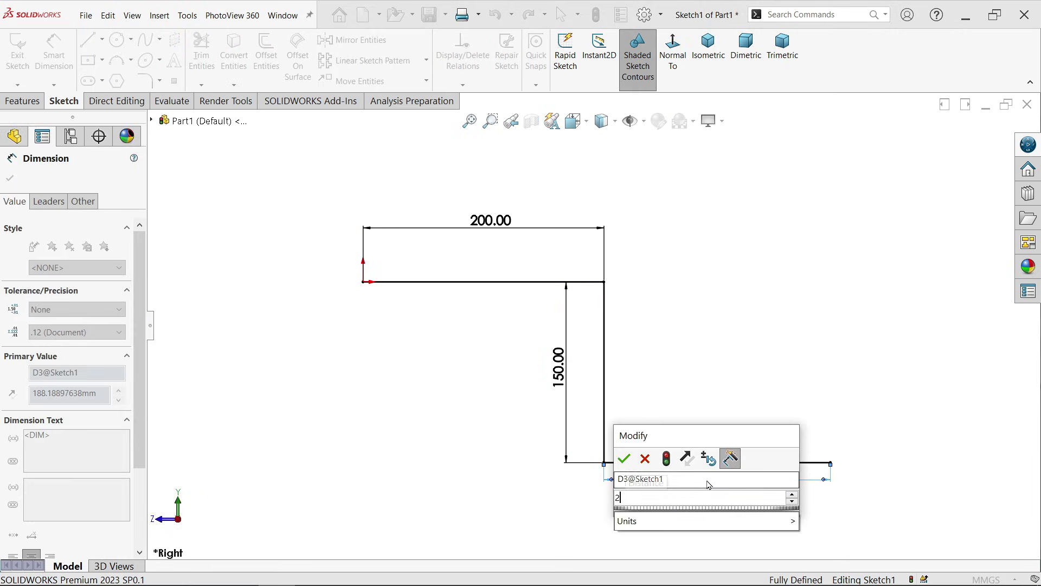
type("250")
left_click(622, 457)
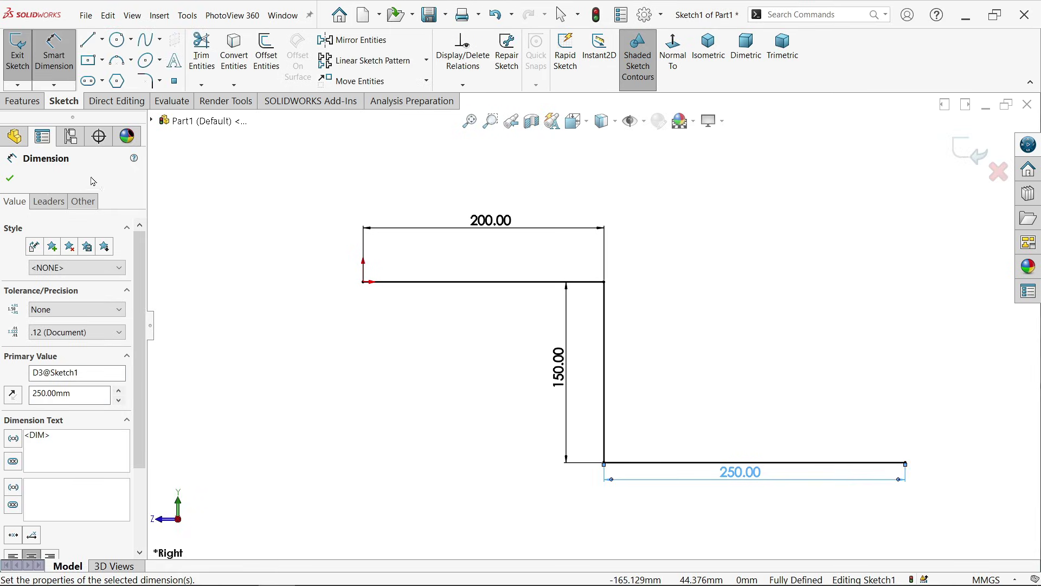
- Round both corners of the path with 30 mm sketch fillets
left_click(144, 81)
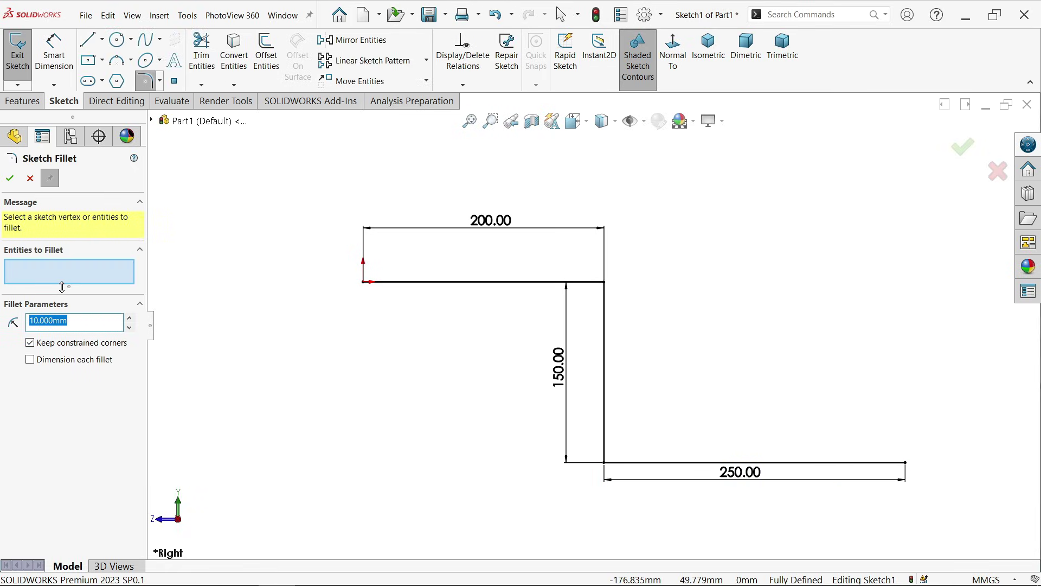
type("30")
left_click(605, 285)
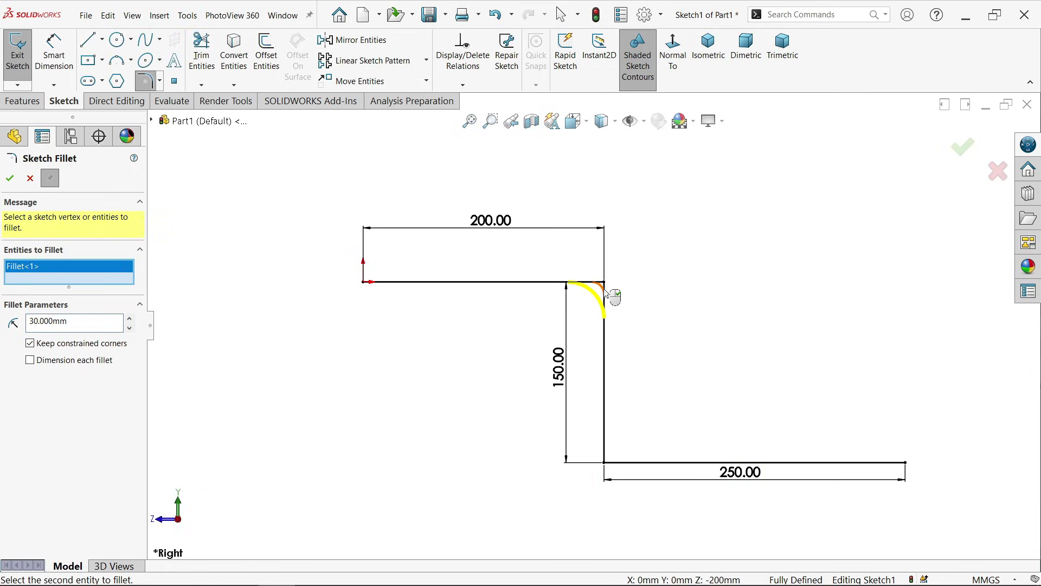
left_click(606, 465)
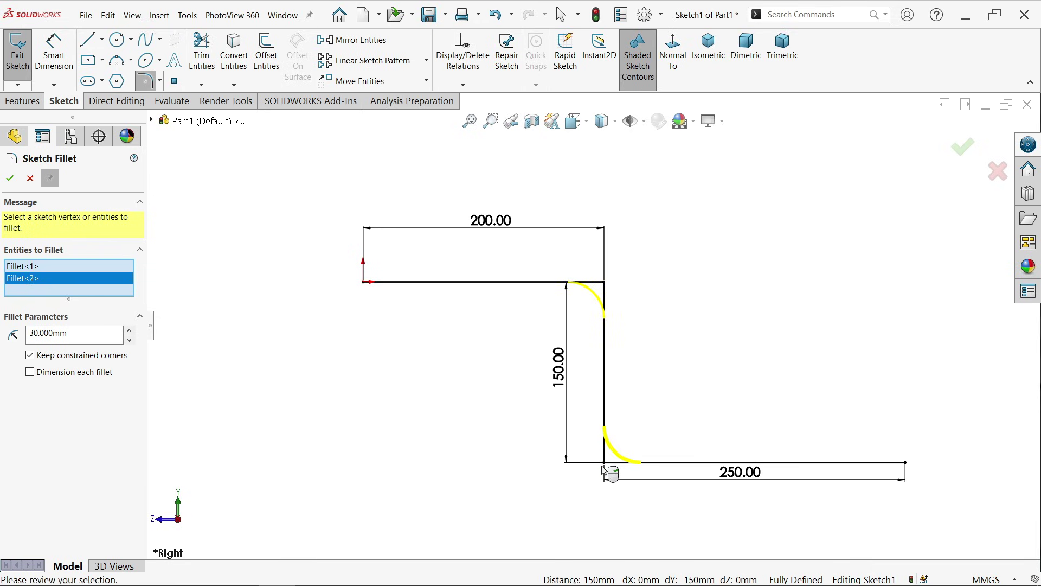
left_click(11, 180)
- Exit the sketch and sweep a 30 mm circular profile along the path, viewed isometrically
left_click(22, 101)
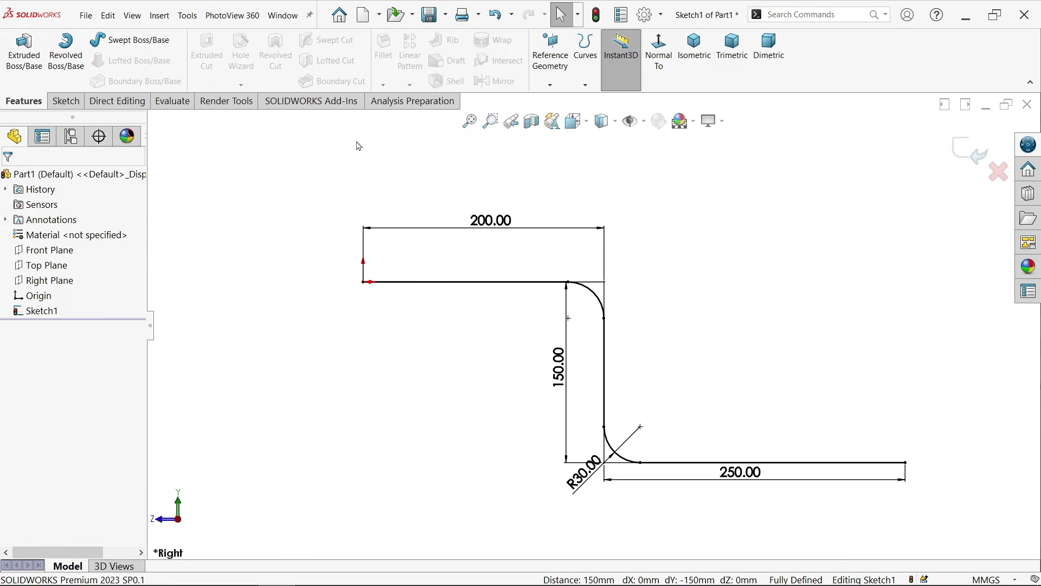
left_click(125, 40)
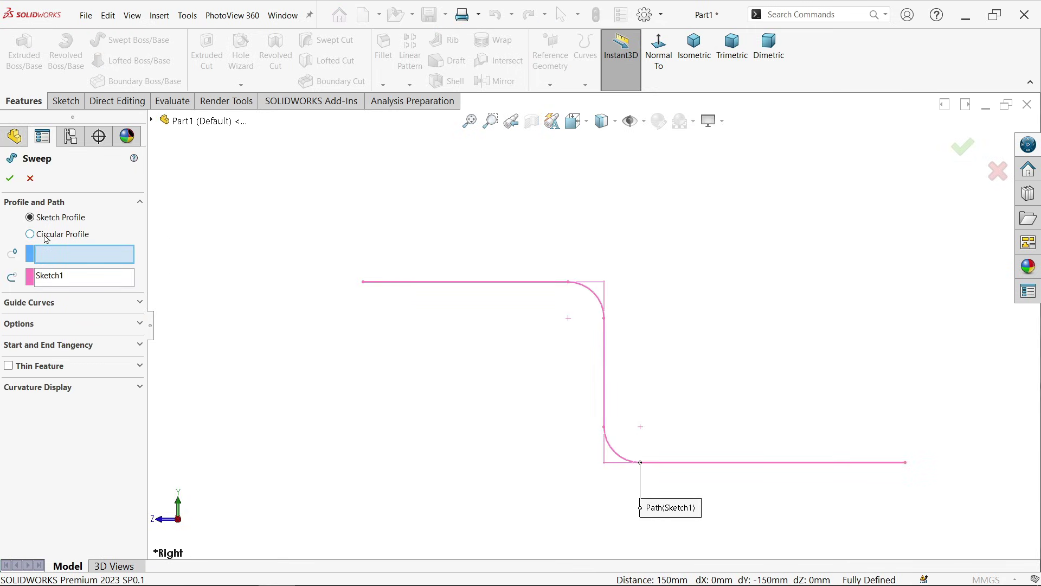
left_click(30, 234)
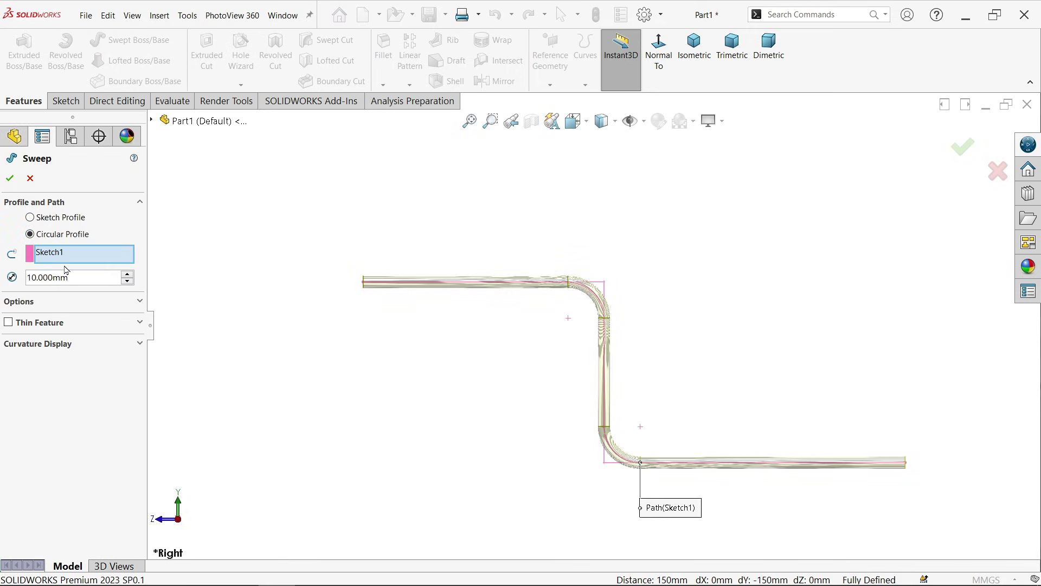
left_click_drag(76, 274, 23, 275)
type("30")
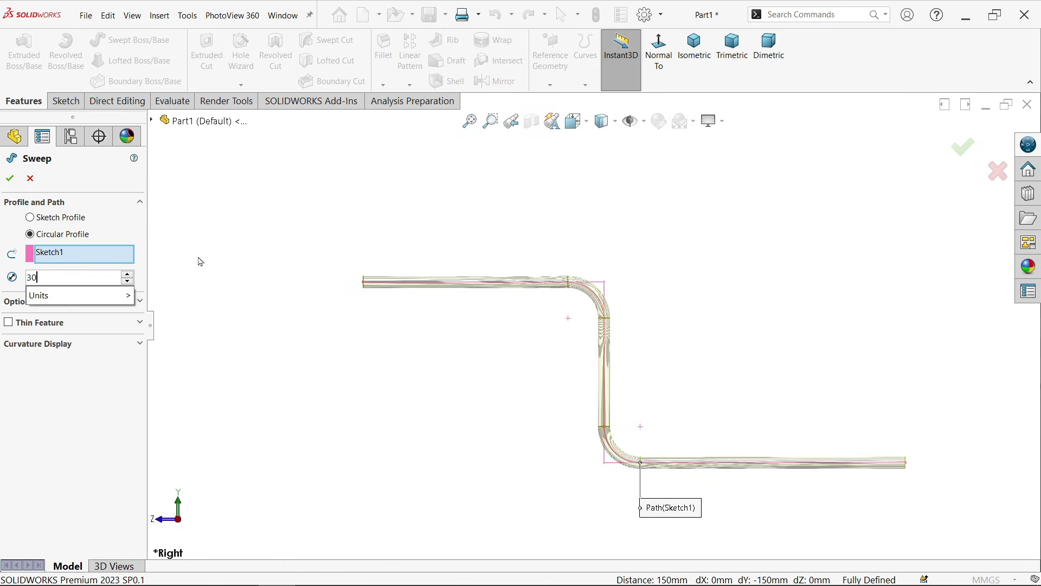
key("Return")
left_click(694, 46)
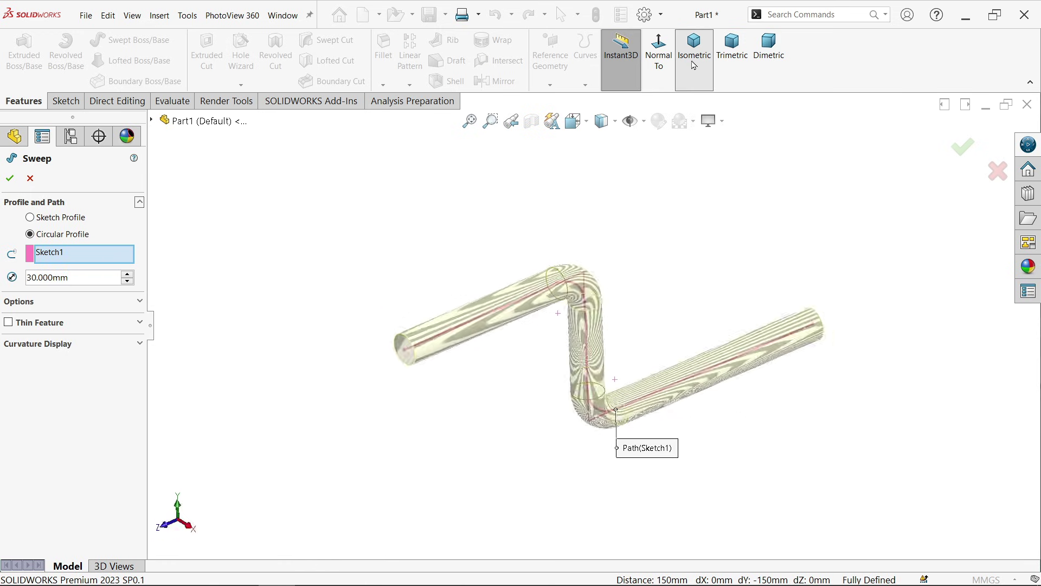
- Make the sweep a thin feature with a 3 mm wall and create it
left_click(11, 322)
left_click_drag(82, 363, 15, 360)
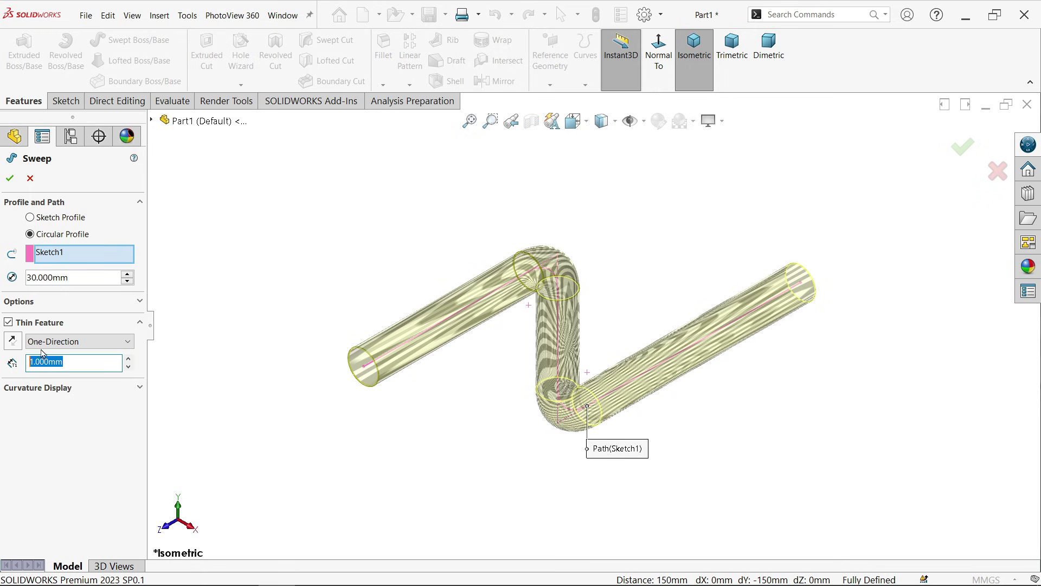
type("3")
key("Return")
scroll(408, 371, "down", 2)
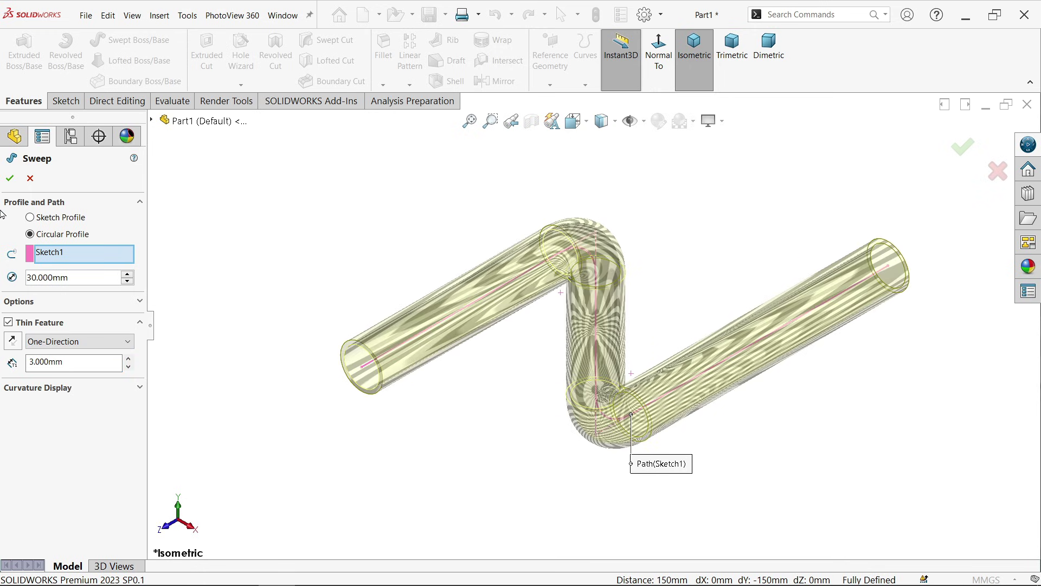
left_click(10, 177)
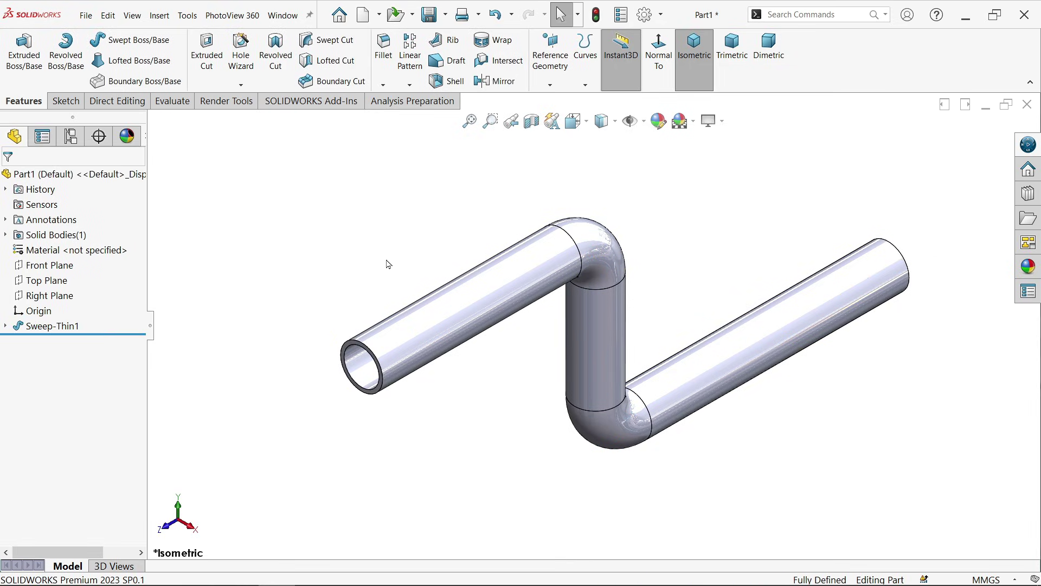
- Save the part to the Desktop as 'Pipe'
left_click(429, 17)
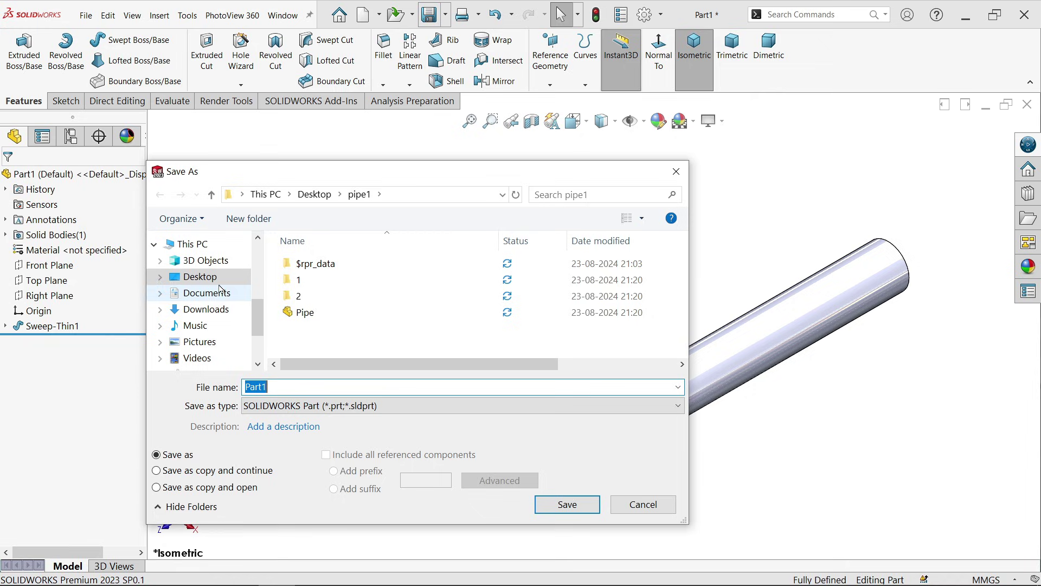
left_click(217, 283)
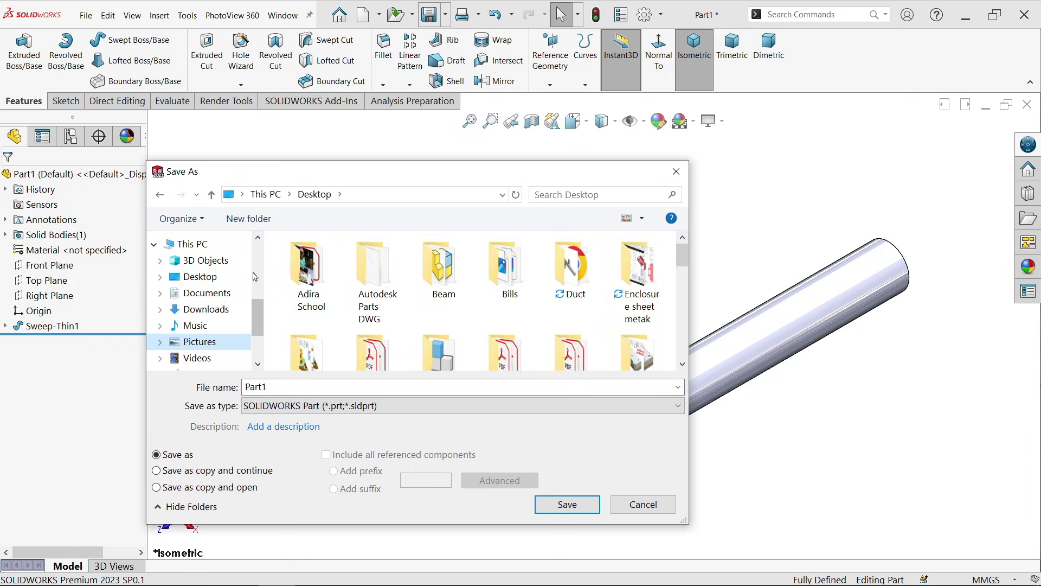
double_click(268, 386)
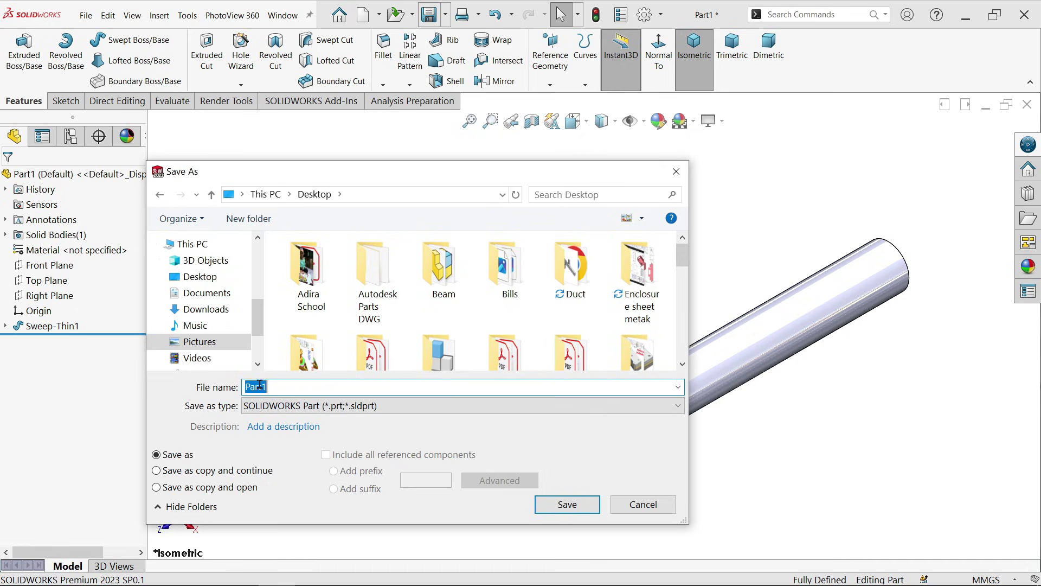
type("Pipe")
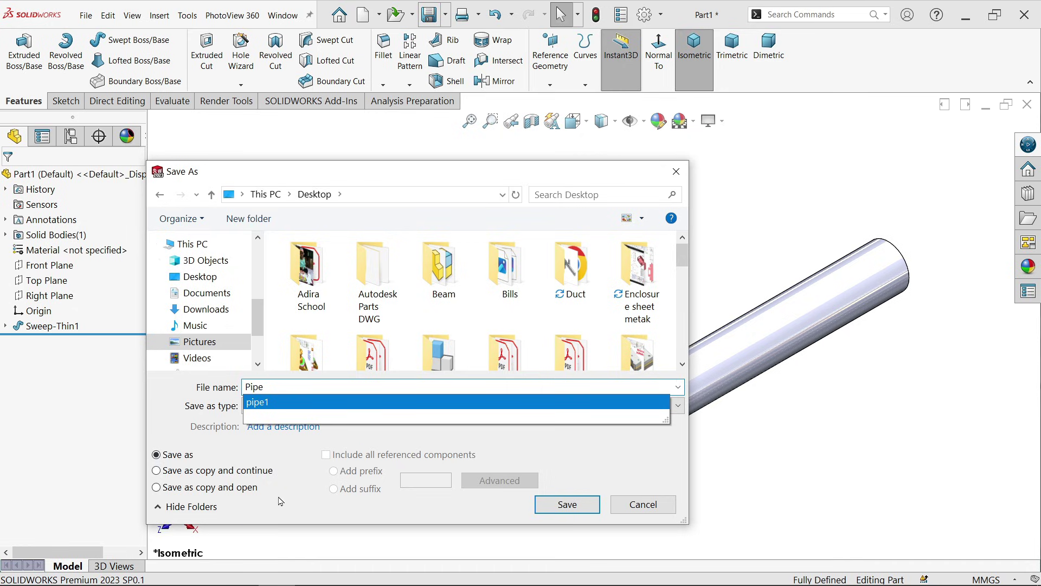
left_click(345, 506)
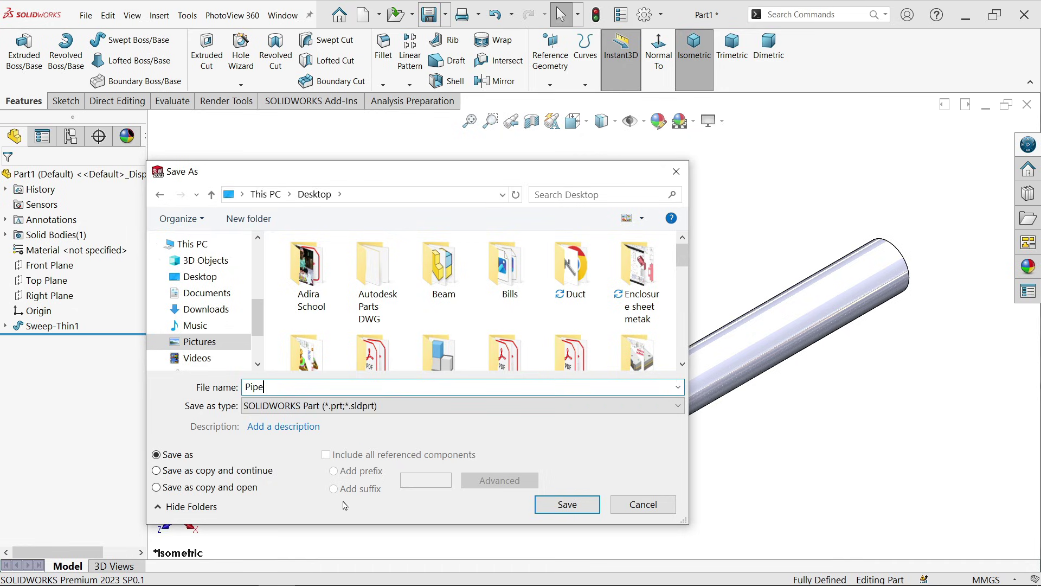
left_click(565, 504)
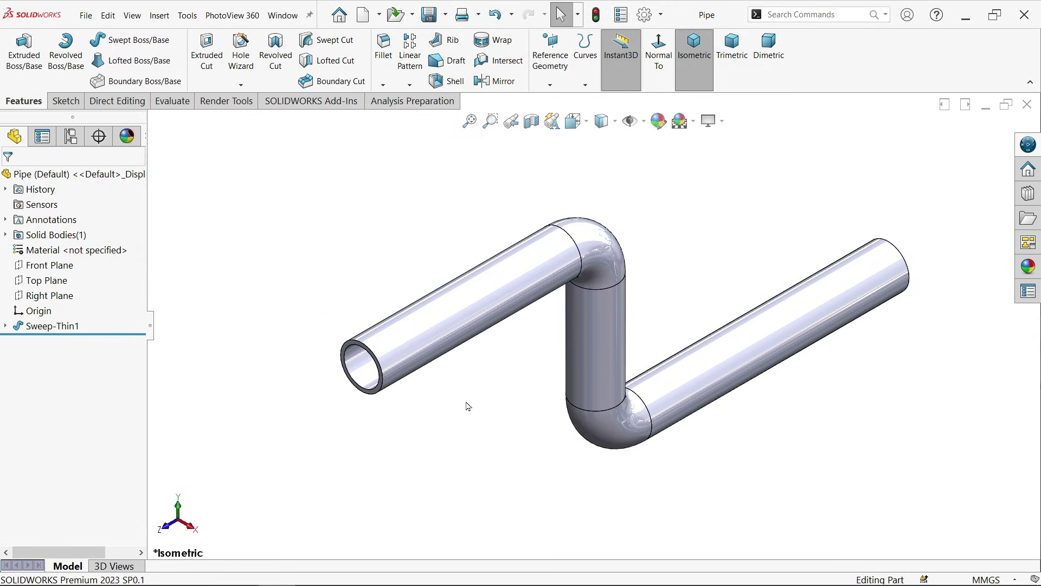
- Replace the Analysis Preparation tab with Flow Simulation and open the Add-Ins dialog
right_click(415, 103)
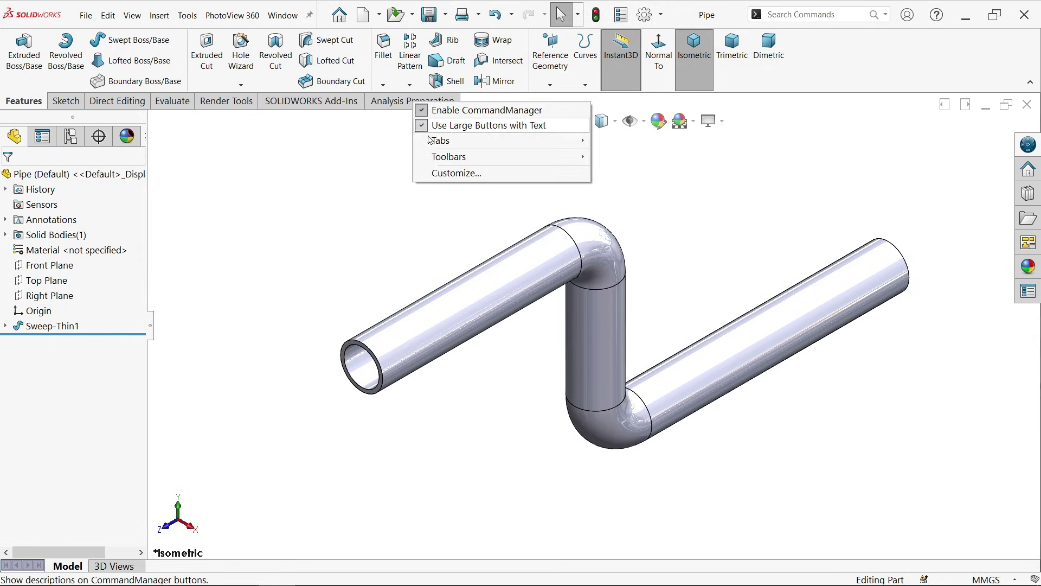
mouse_move(448, 142)
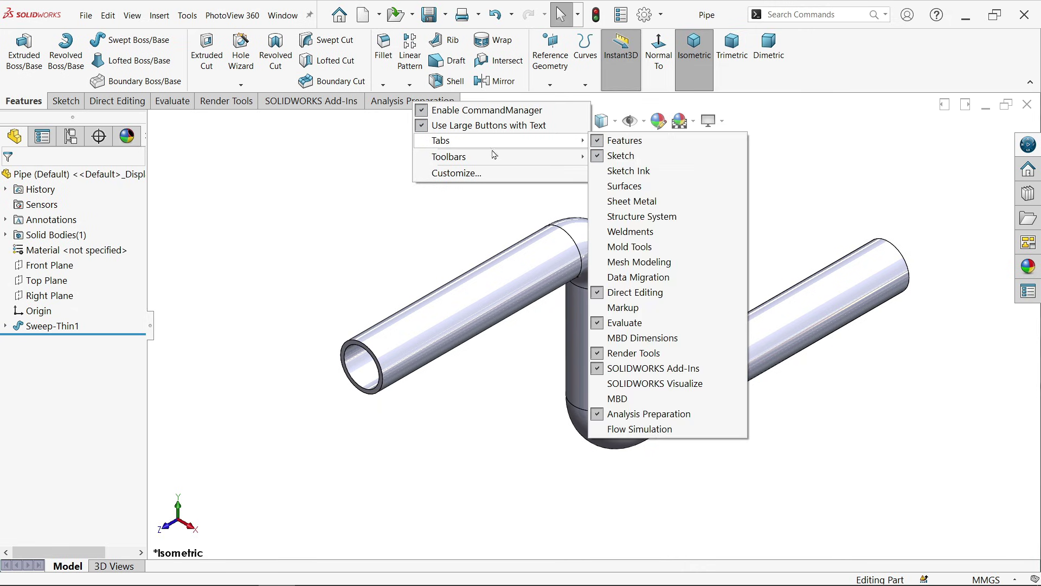
left_click(599, 414)
right_click(345, 102)
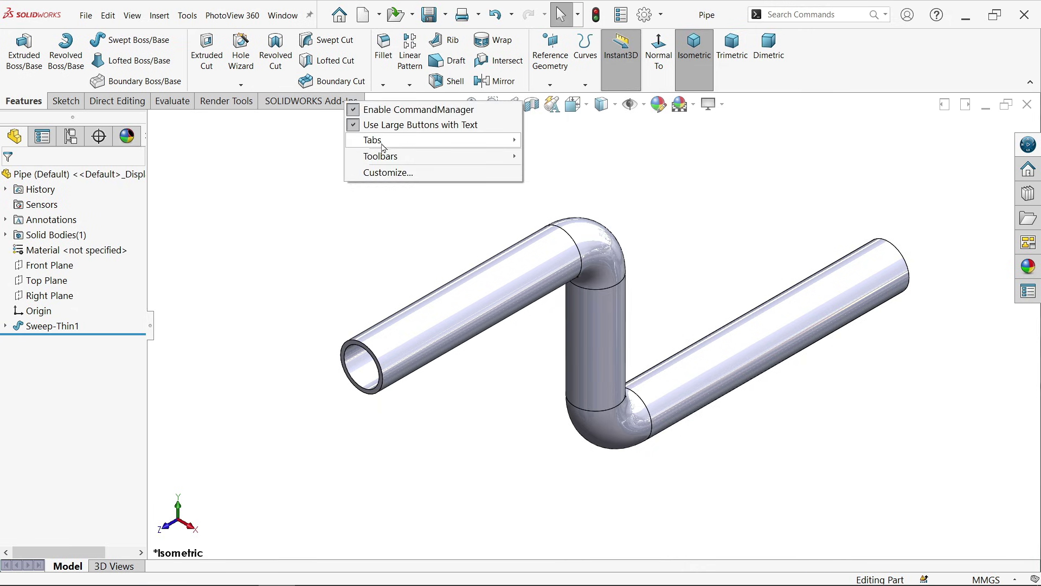
mouse_move(383, 142)
left_click(543, 430)
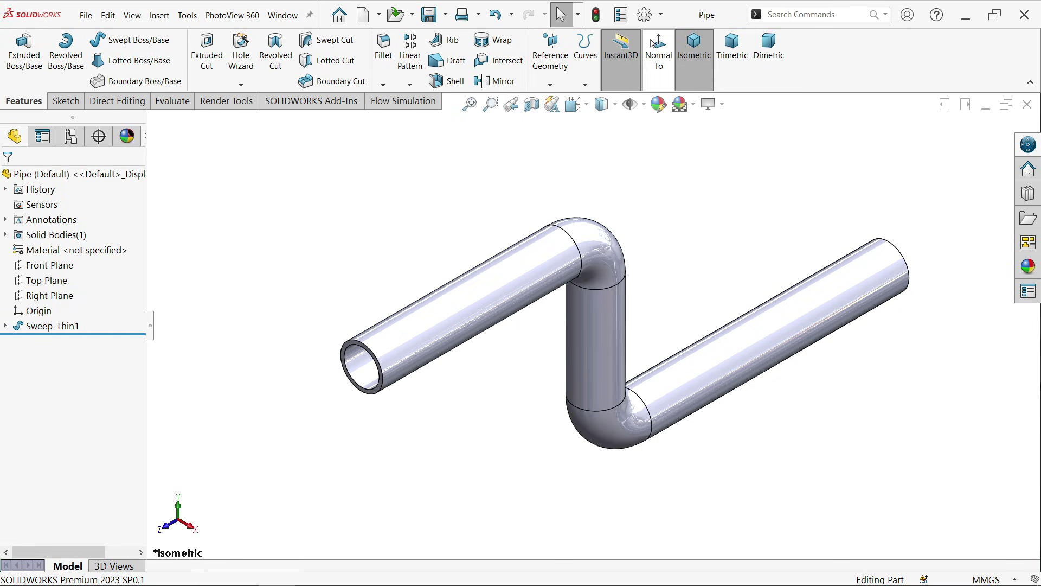
left_click(660, 14)
left_click(666, 66)
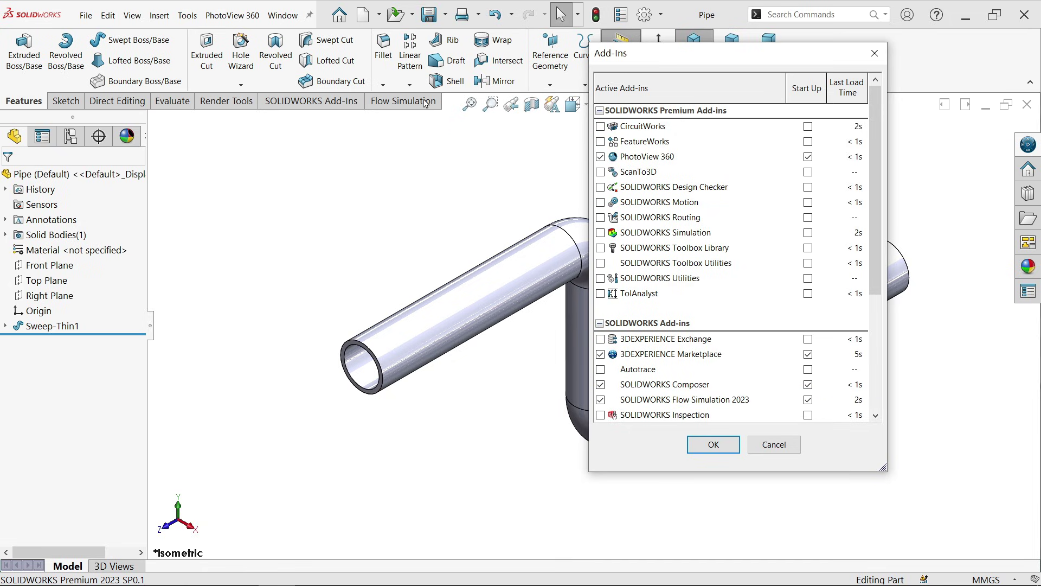
- Create the 'Pipe Flow Rate' project from the internal_water template, accepting domain and mesh resets
left_click(712, 445)
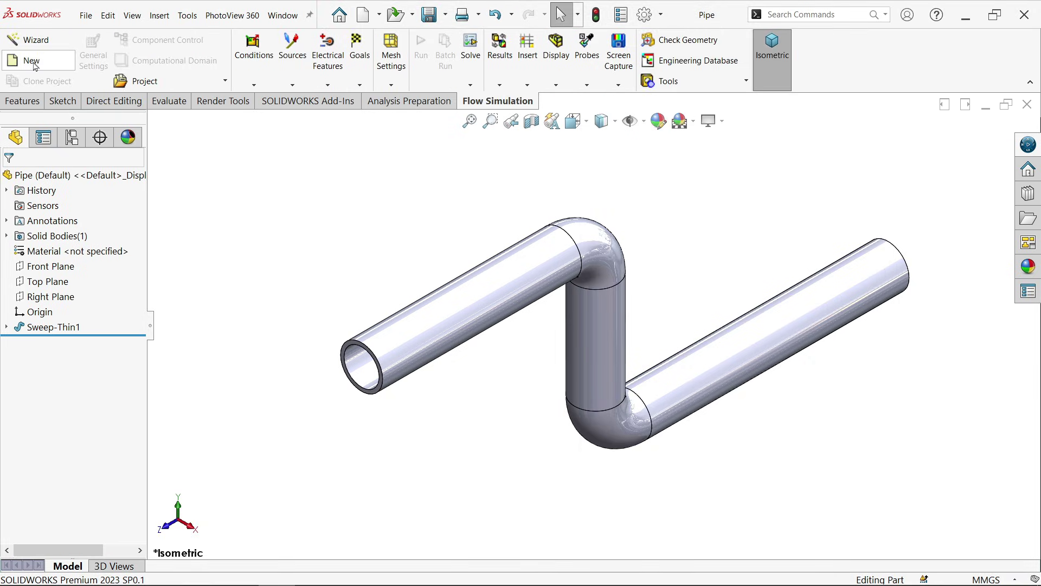
left_click(34, 63)
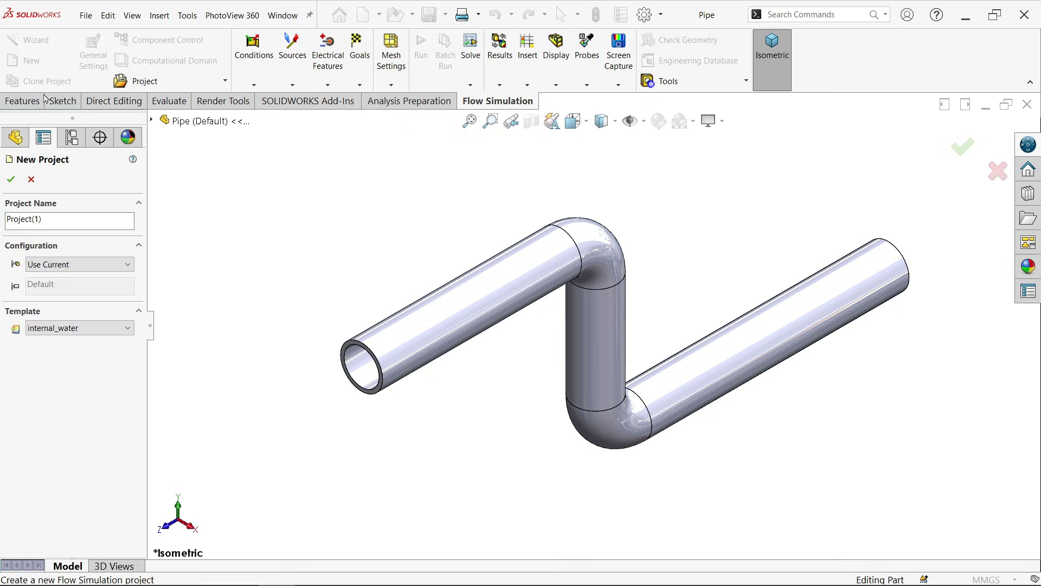
left_click_drag(56, 218, 1, 220)
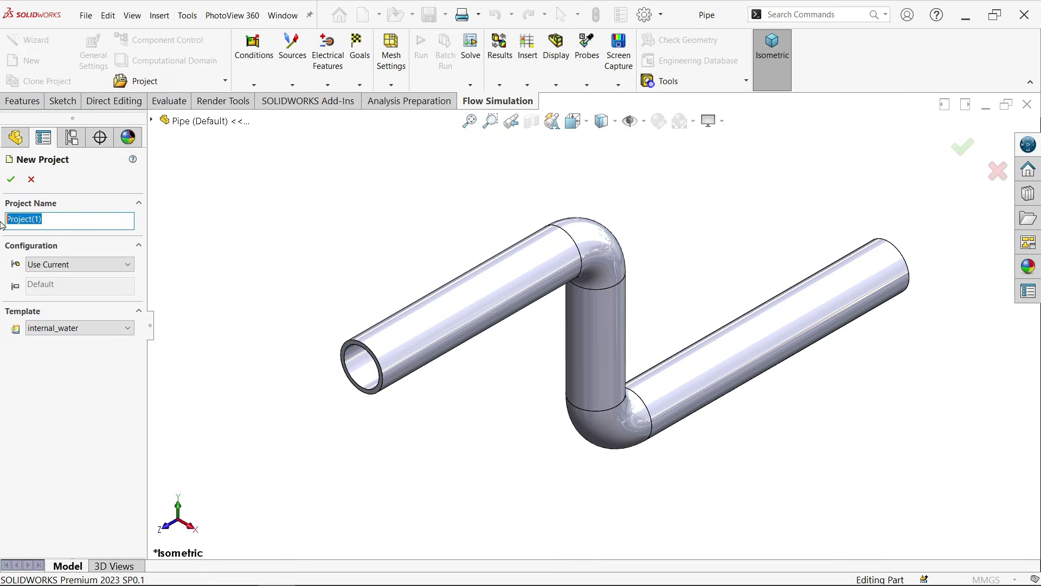
type("Pipe Flow Rate")
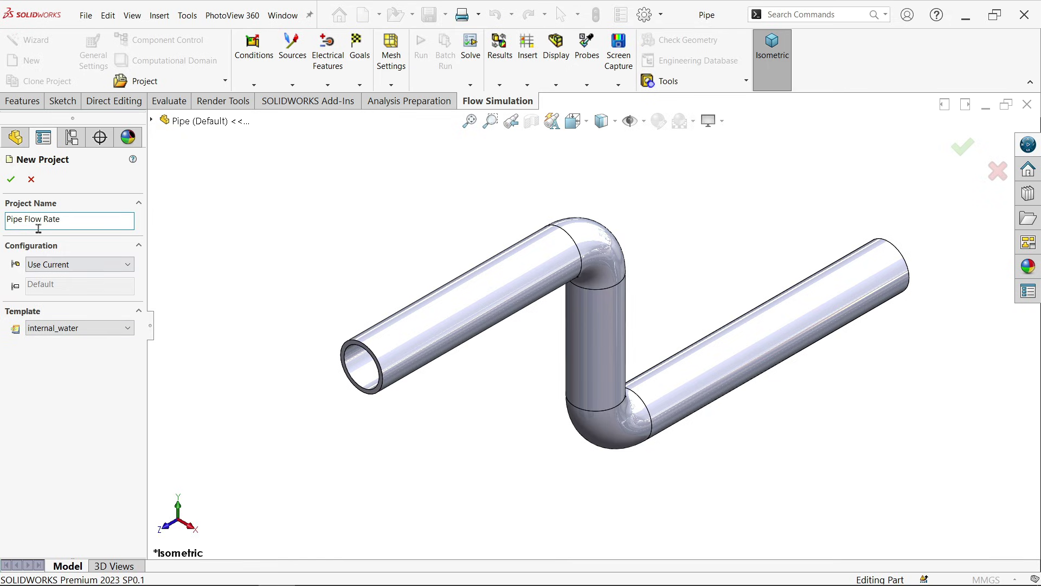
left_click(69, 329)
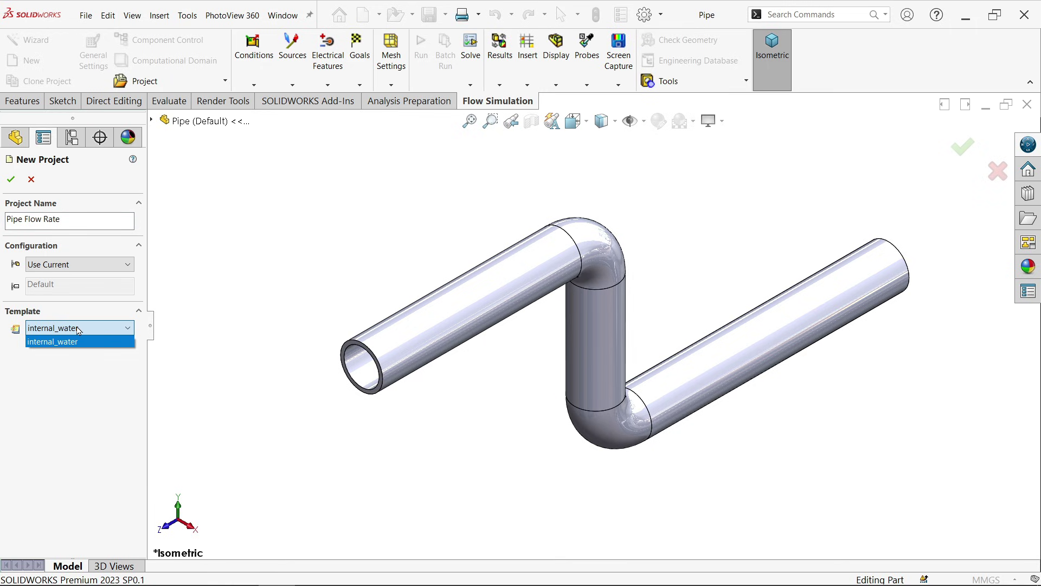
left_click(60, 342)
left_click(11, 179)
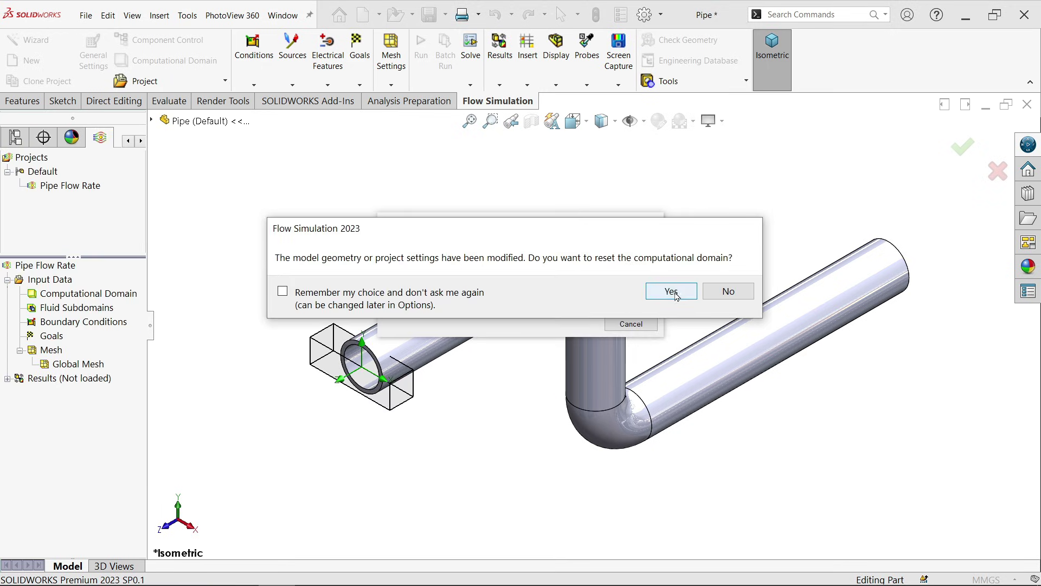
left_click(676, 294)
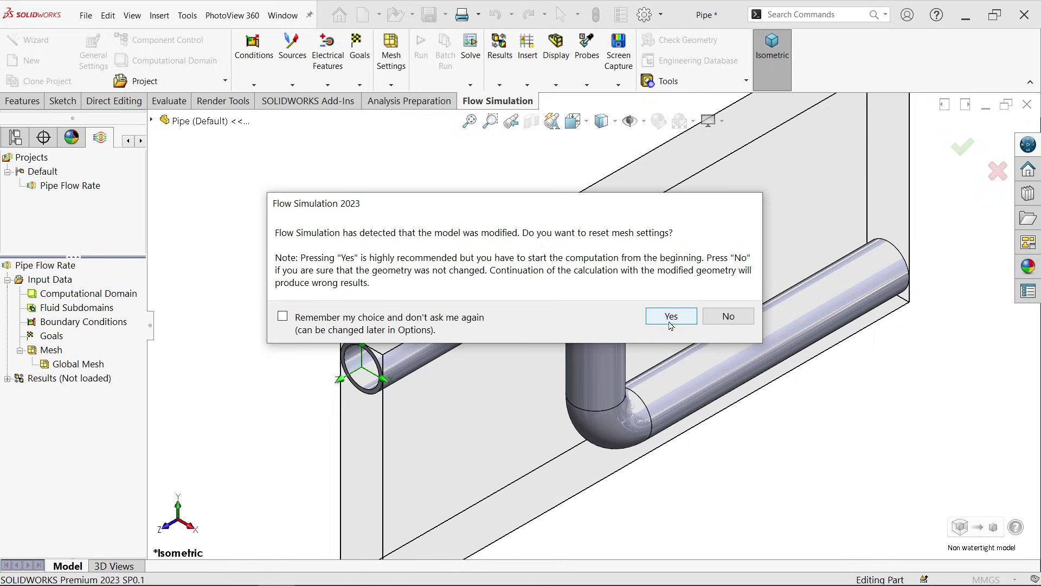
left_click(671, 317)
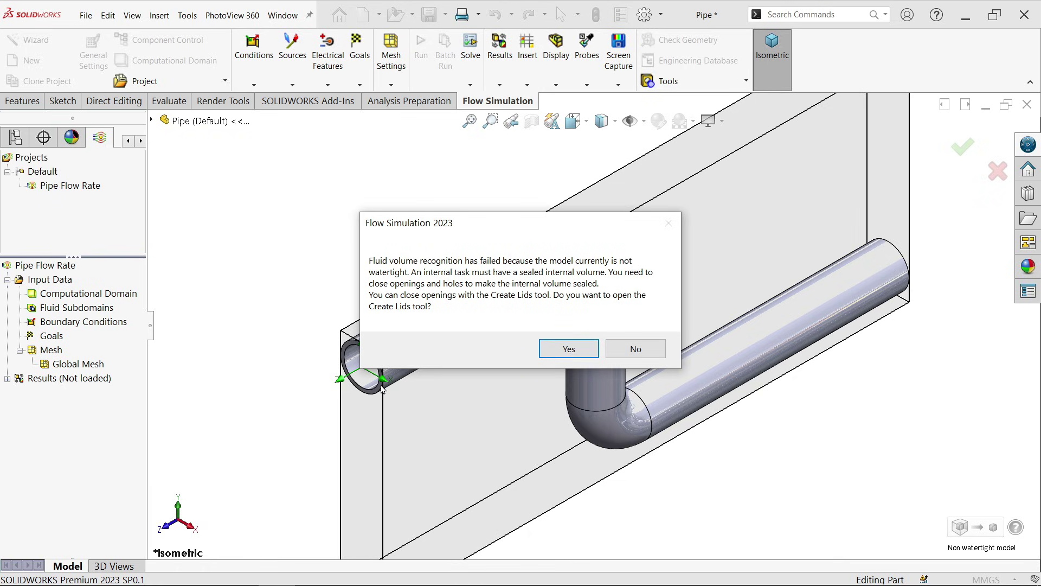
- Create lids on both pipe end faces and accept the domain and mesh resets
left_click(567, 348)
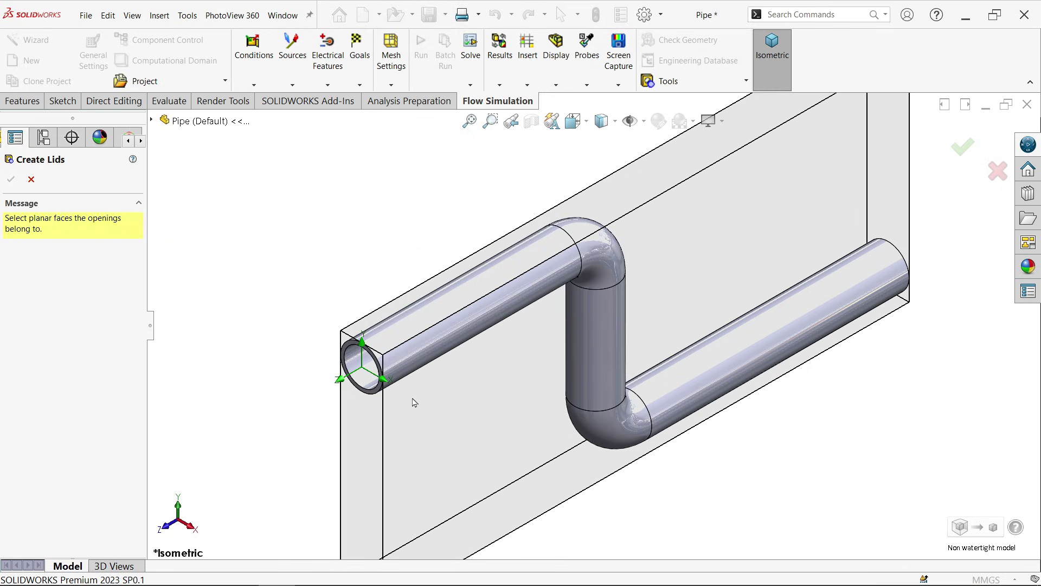
scroll(399, 375, "up", 5)
left_click(417, 361)
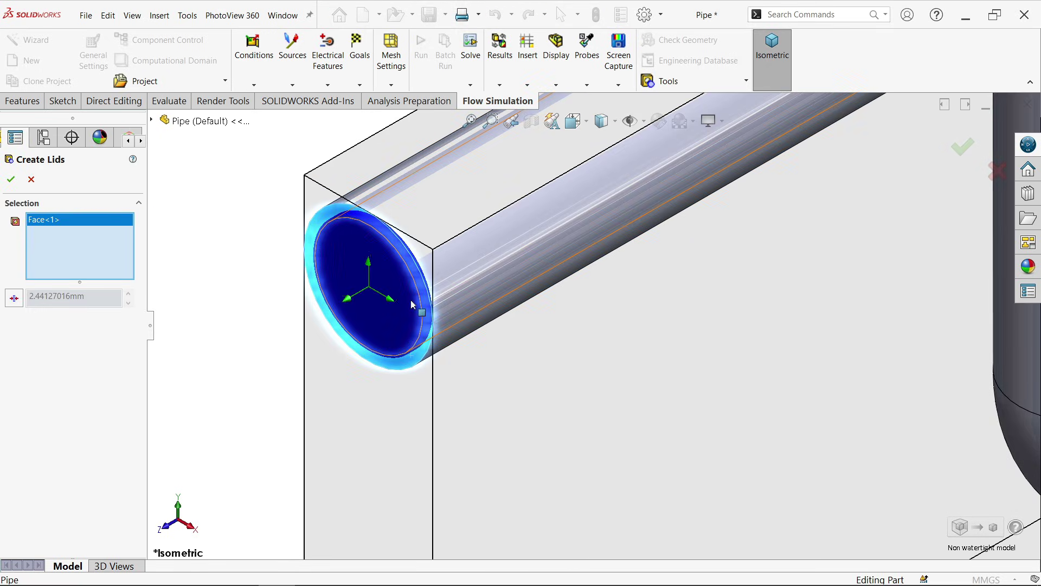
key("f")
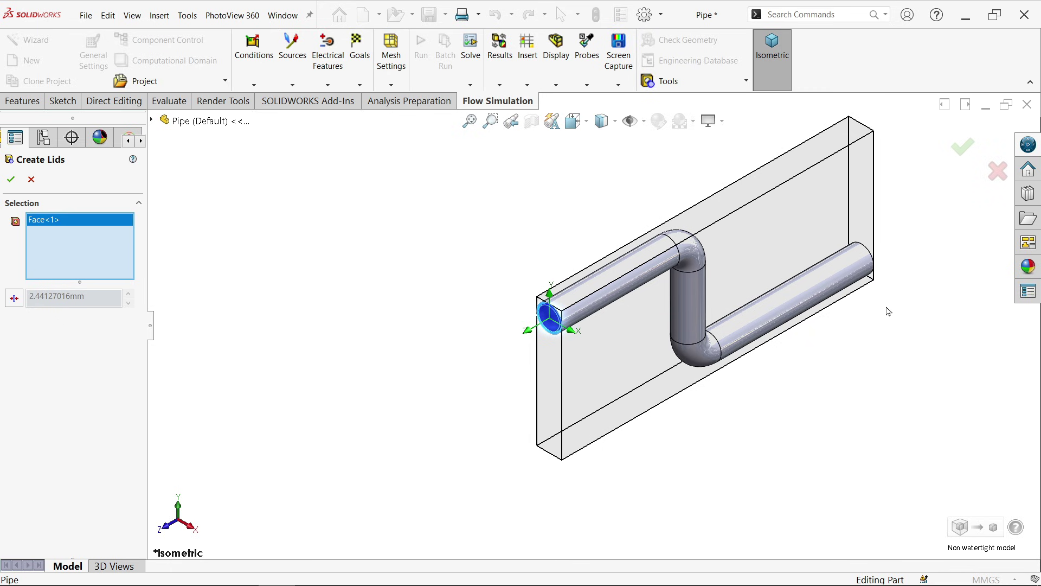
scroll(857, 271, "up", 10)
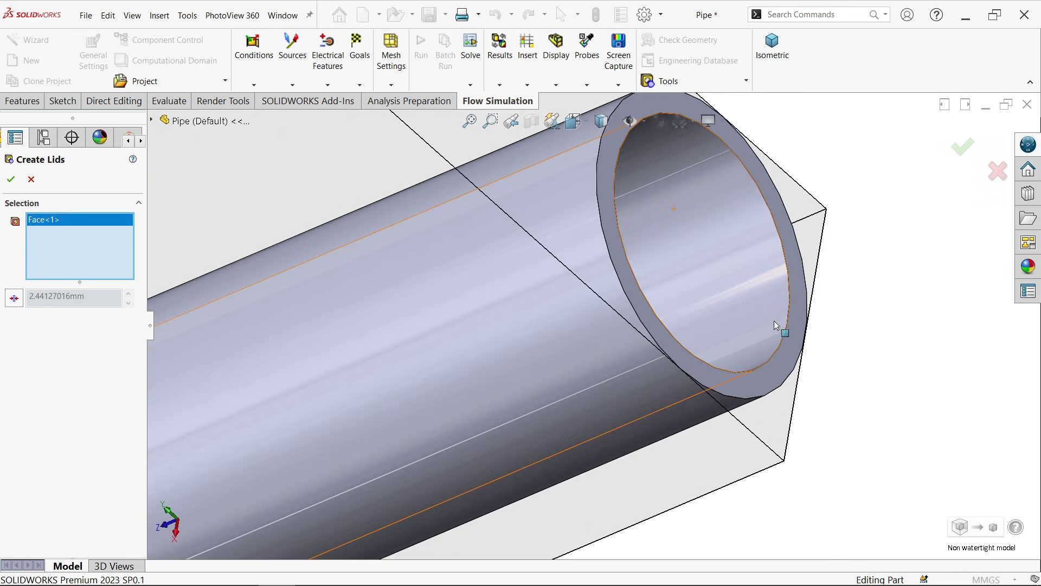
left_click(786, 344)
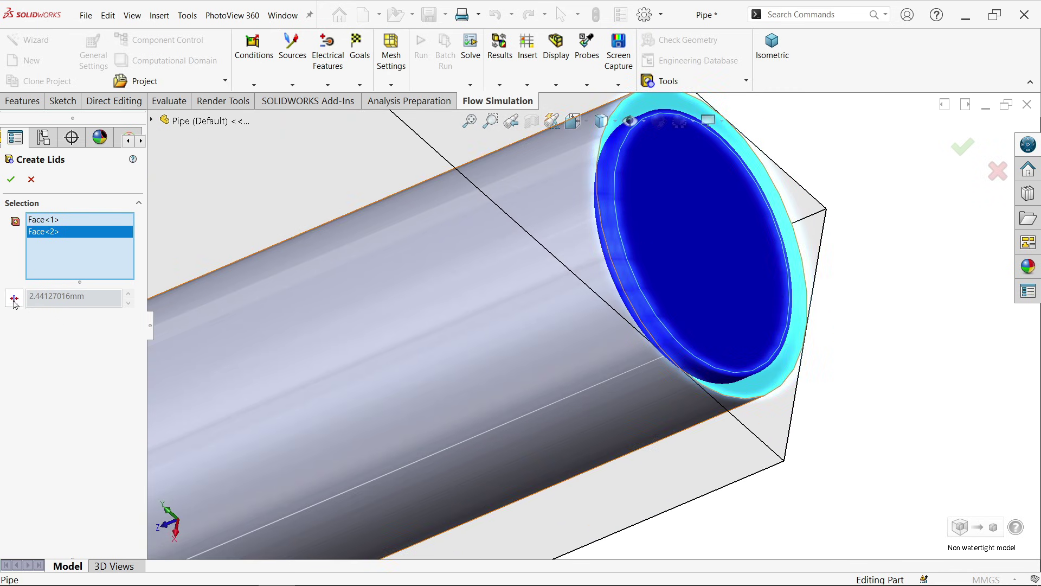
left_click(11, 182)
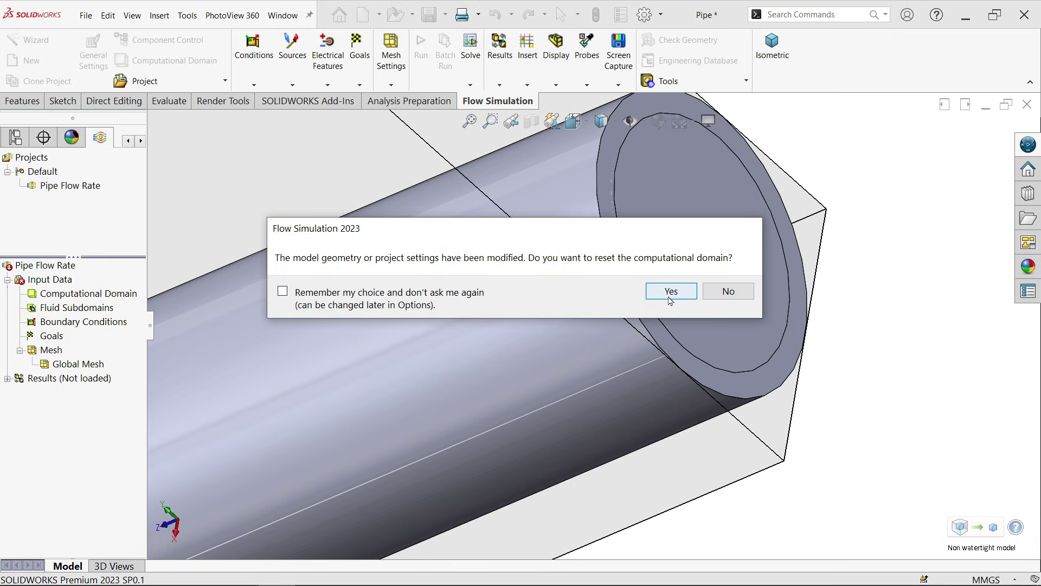
left_click(671, 292)
left_click(674, 319)
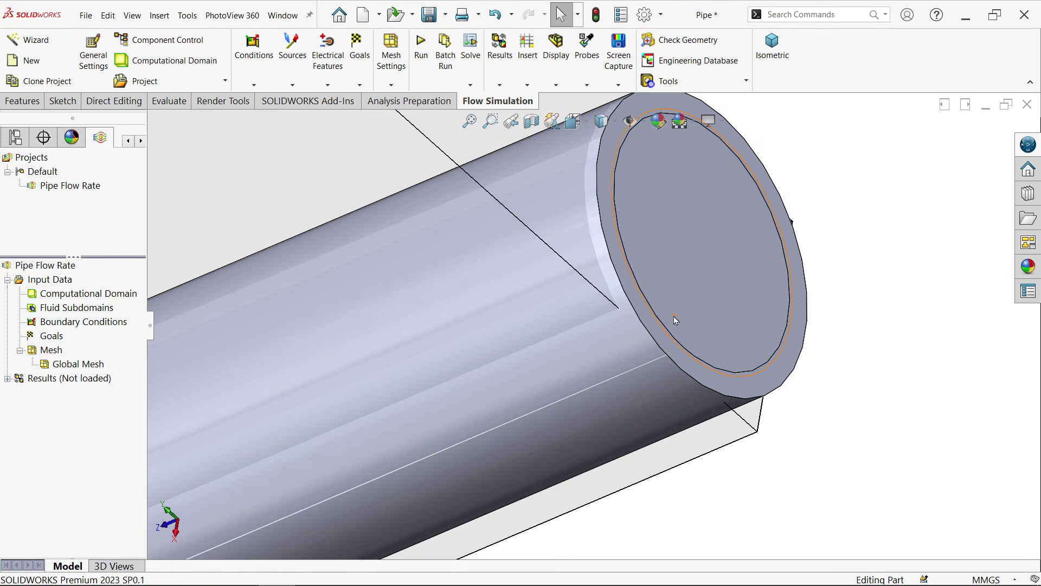
- Return to isometric view and hide the computational domain box
left_click(773, 46)
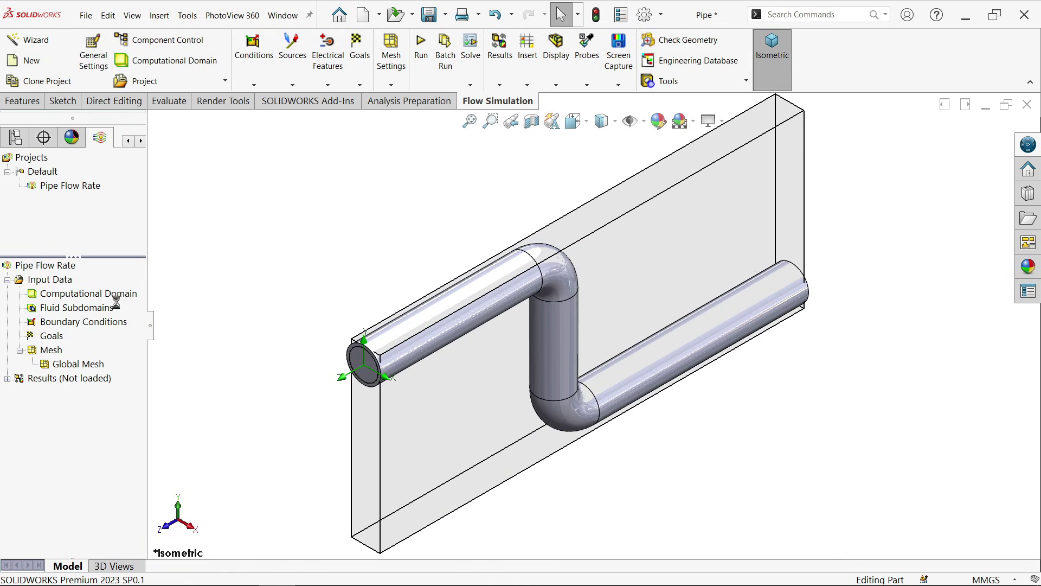
right_click(96, 302)
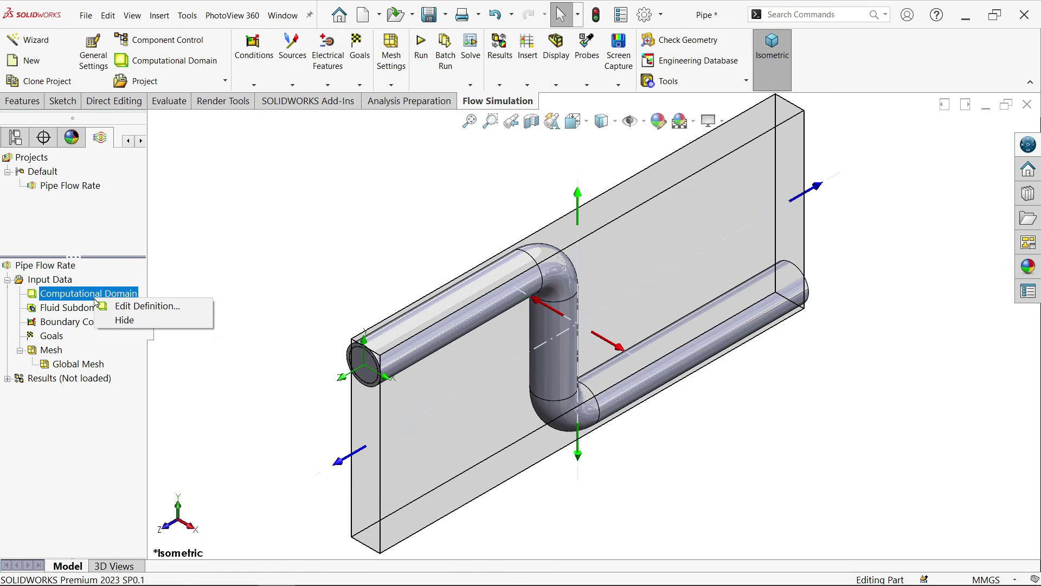
left_click(127, 321)
key("f")
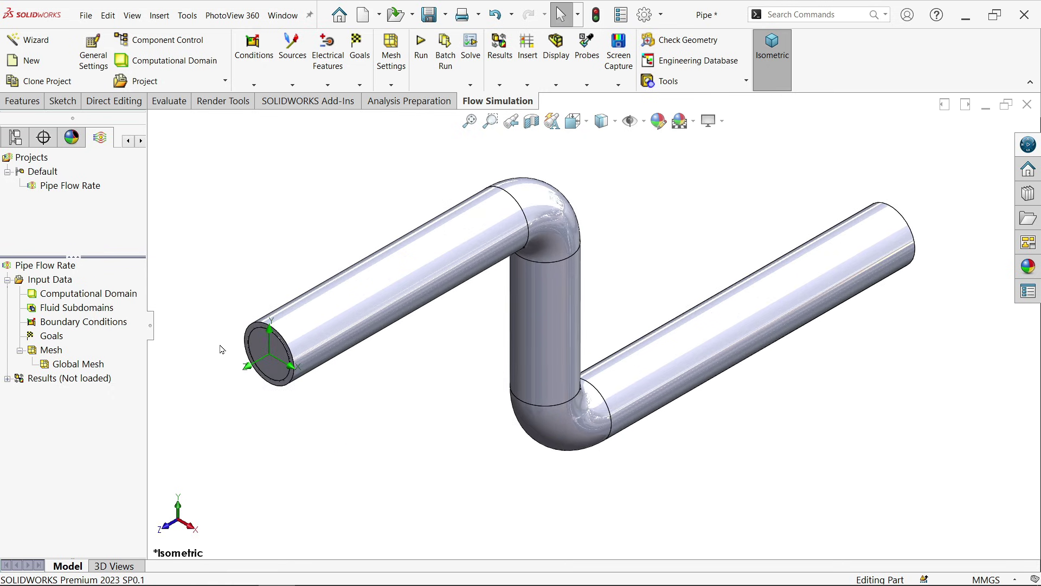
- Start the project Wizard and replace the default project name
left_click(31, 44)
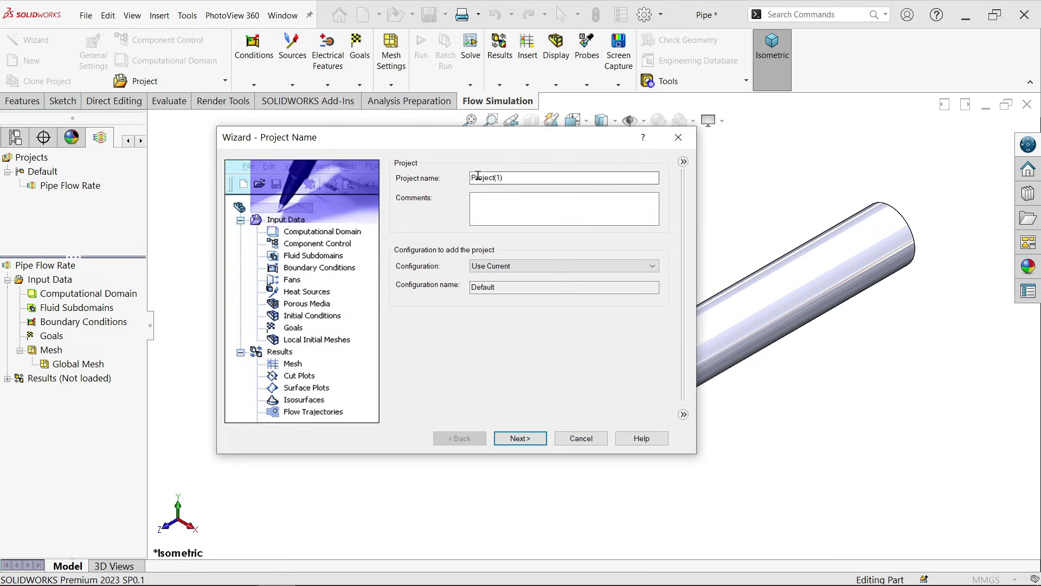
left_click_drag(517, 177, 456, 178)
type("Pipe Floew Rate")
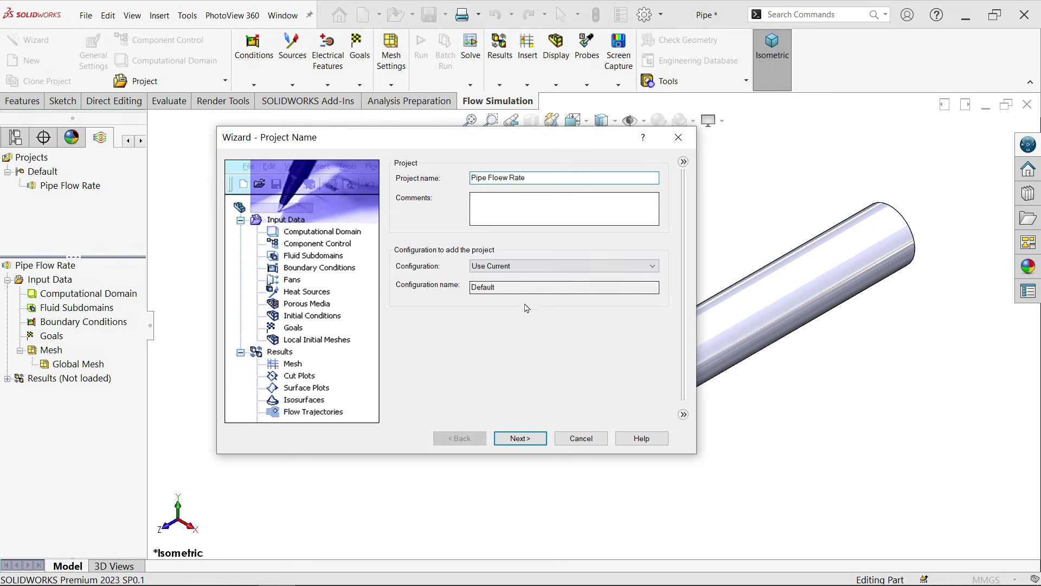
left_click(520, 439)
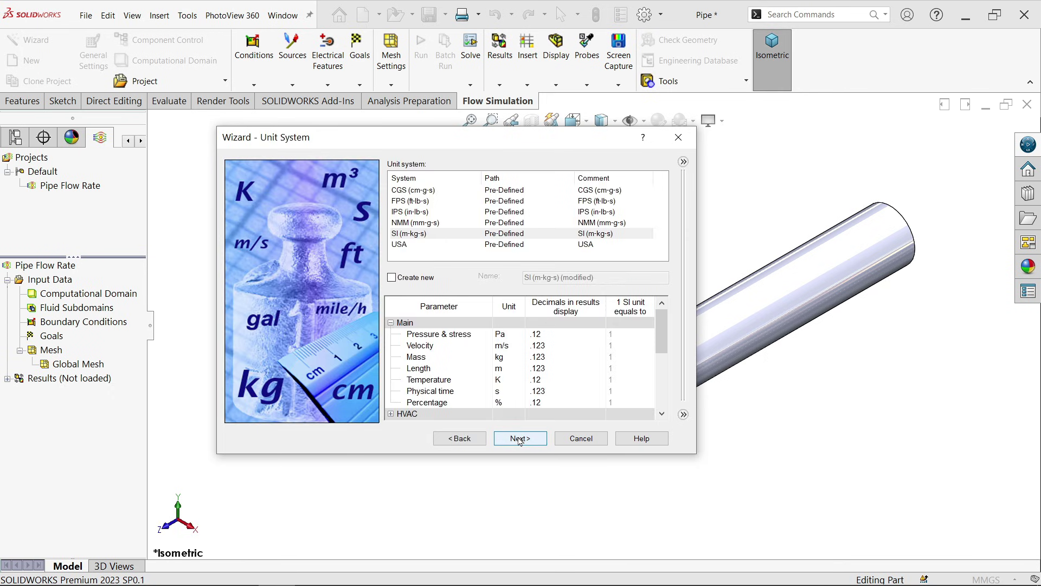
- Use the SI unit system with temperature in Celsius and pressure in bar
left_click(434, 234)
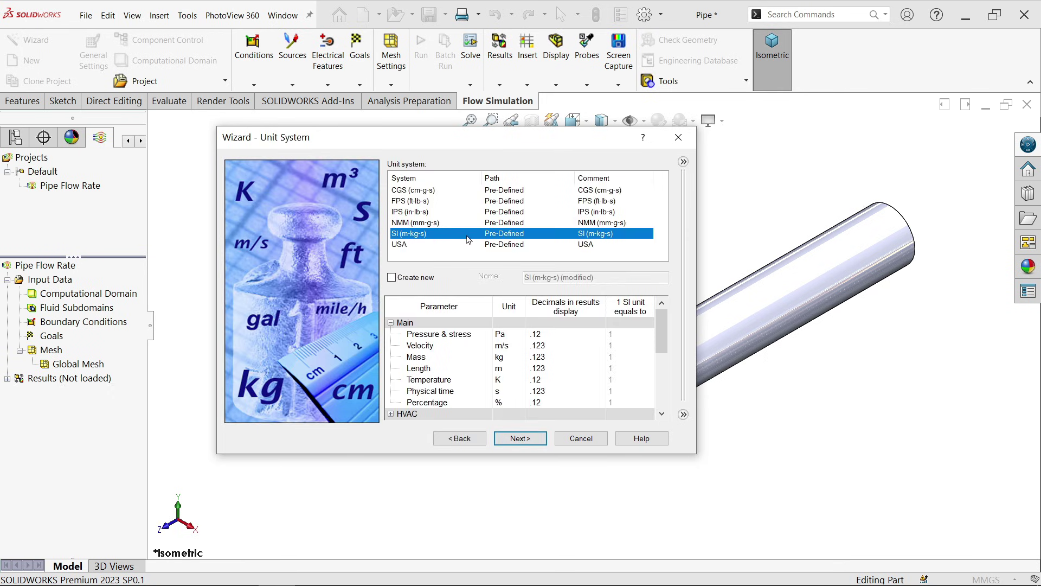
left_click(469, 381)
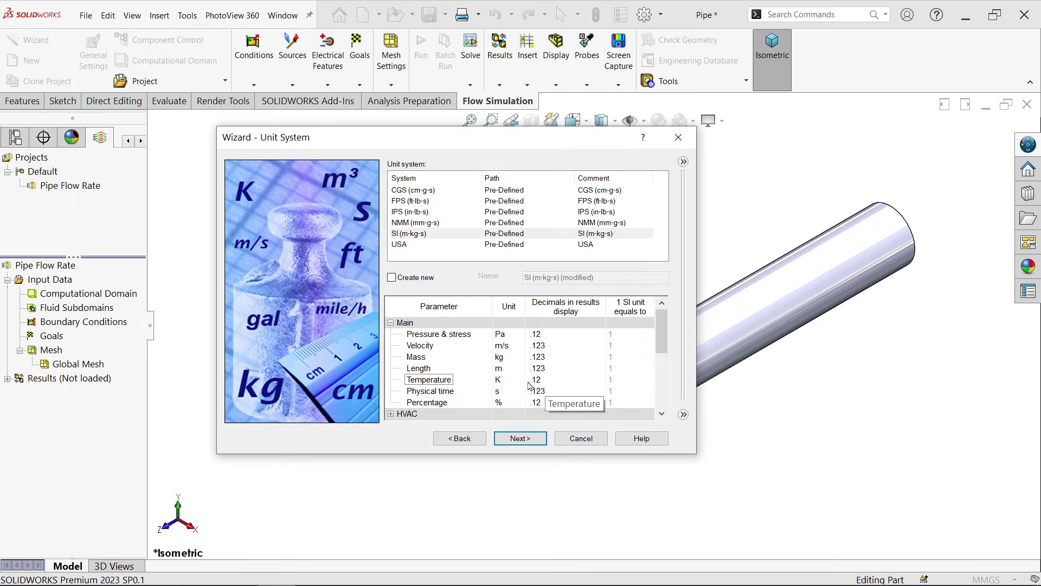
left_click(508, 380)
left_click(519, 381)
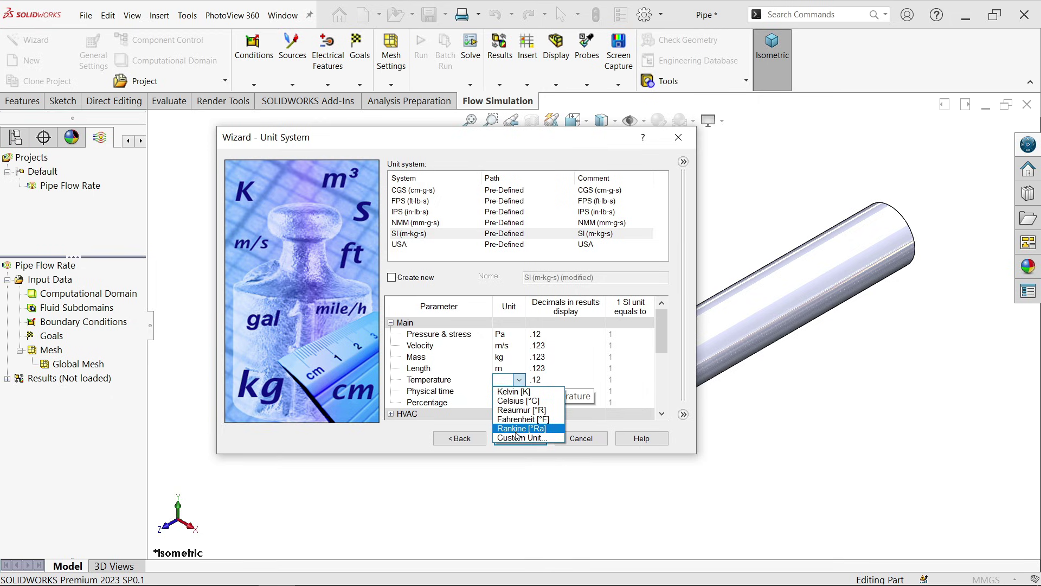
left_click(515, 402)
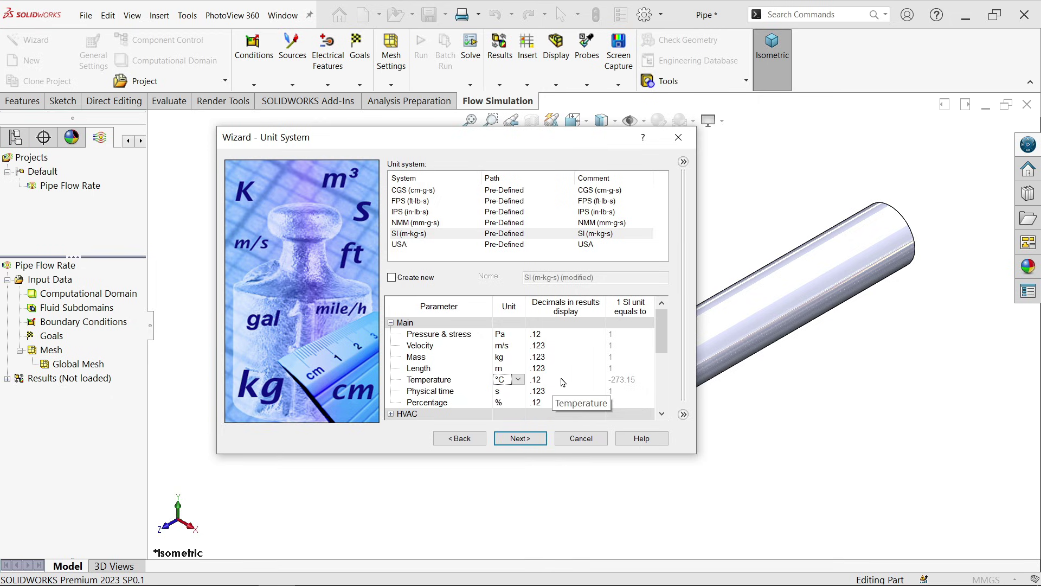
left_click(503, 334)
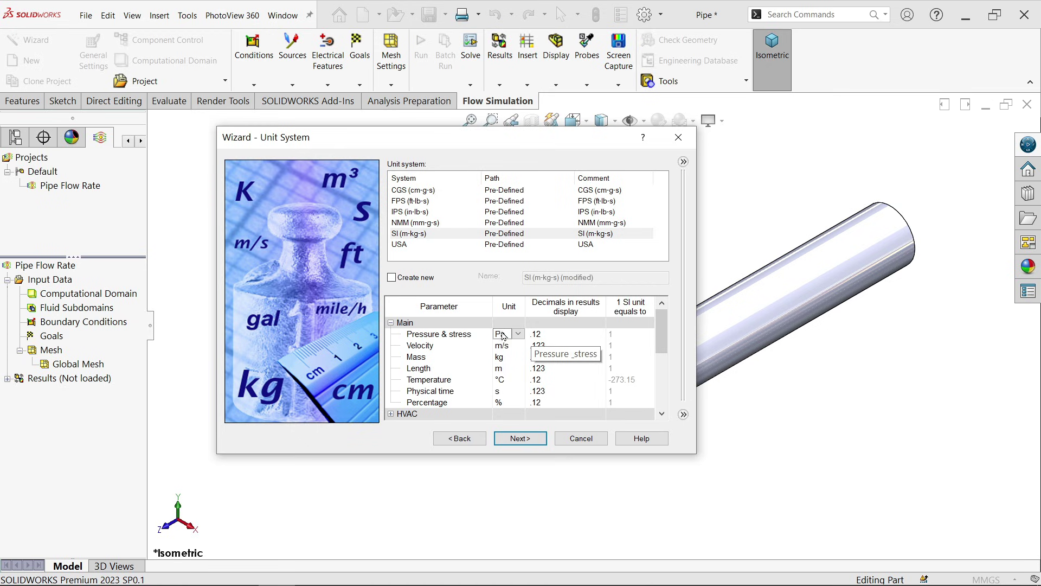
left_click(519, 335)
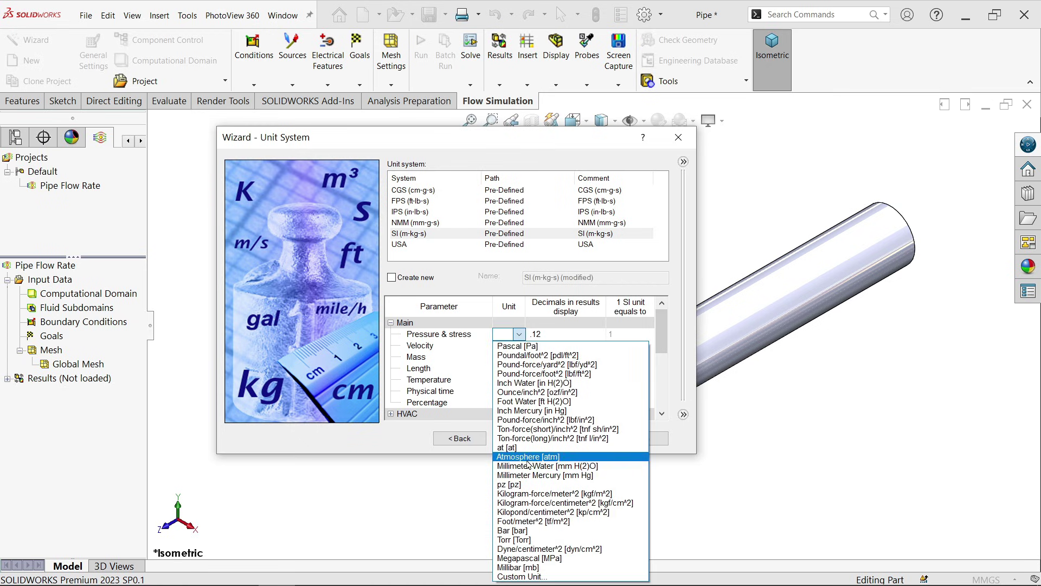
left_click(520, 530)
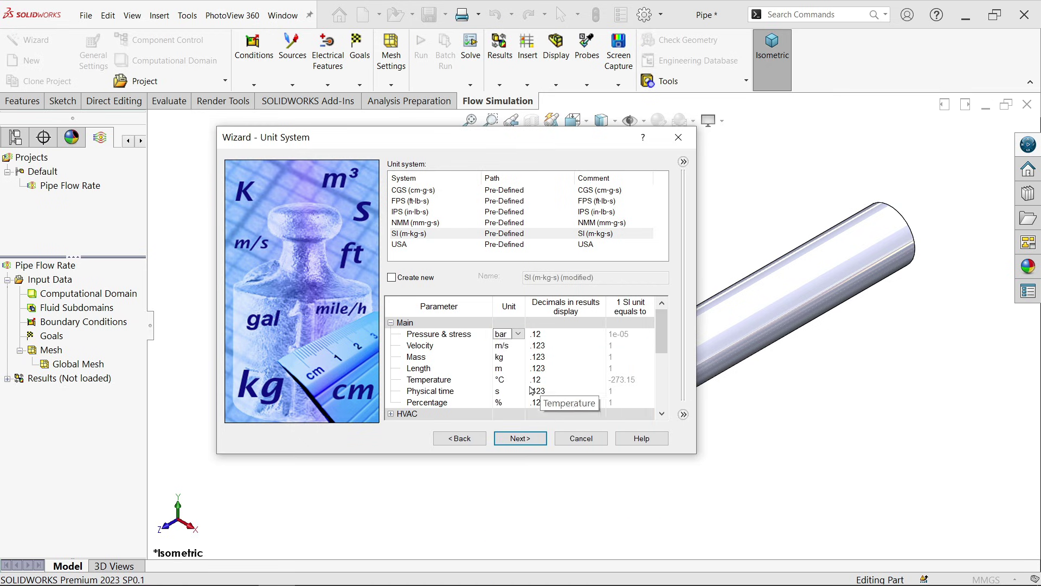
- Set the analysis type to Internal
left_click(520, 438)
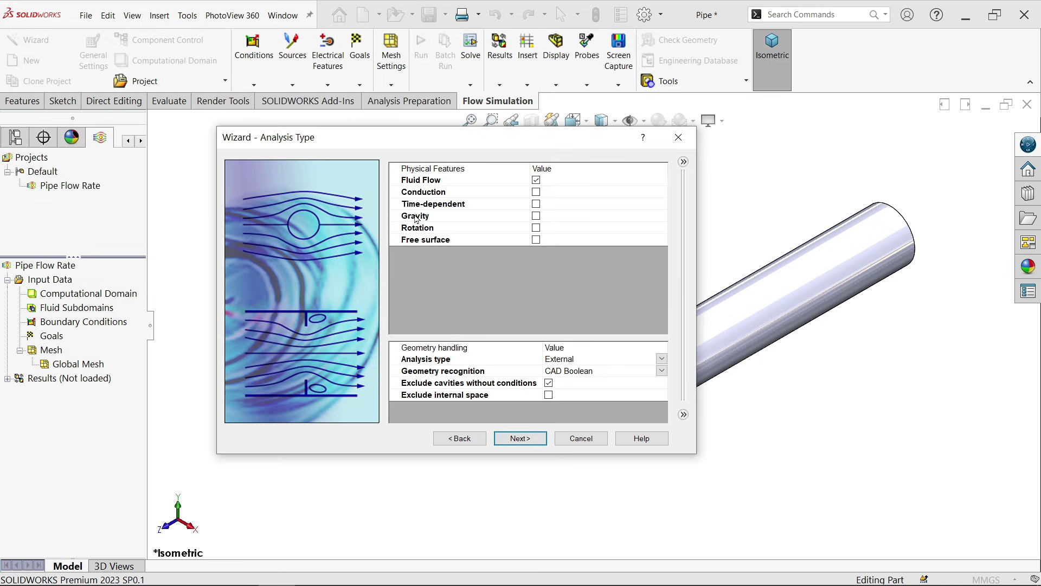
left_click(558, 360)
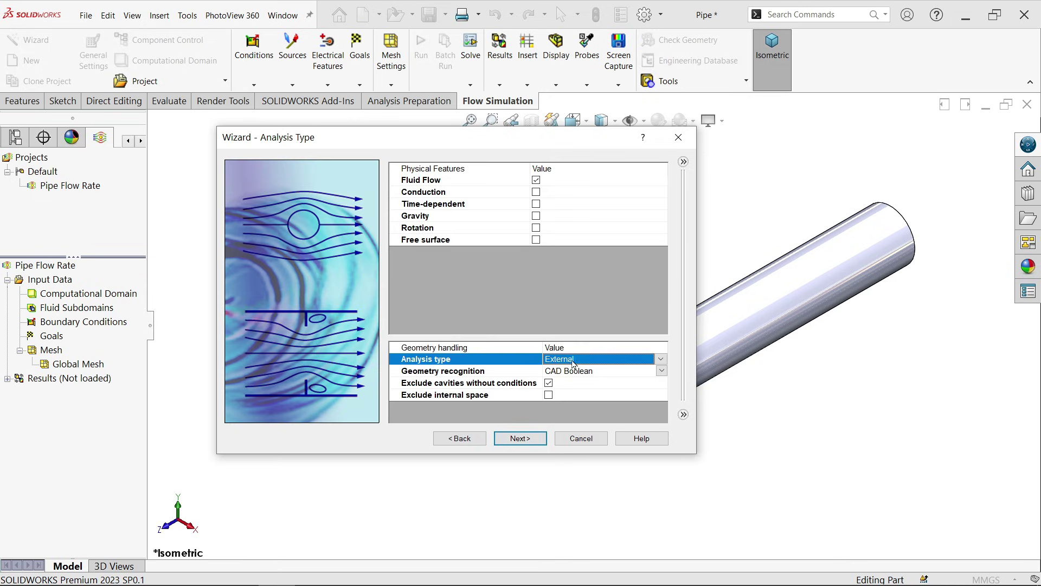
left_click(662, 360)
left_click(572, 384)
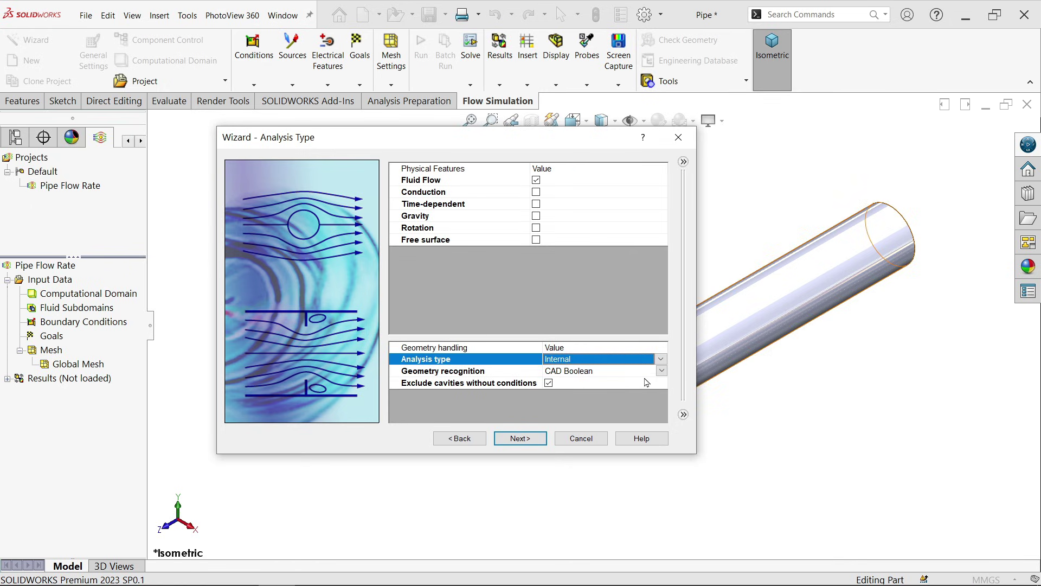
- Enable gravity with Z component 0 and Y component -9.81 m/s²
left_click(535, 216)
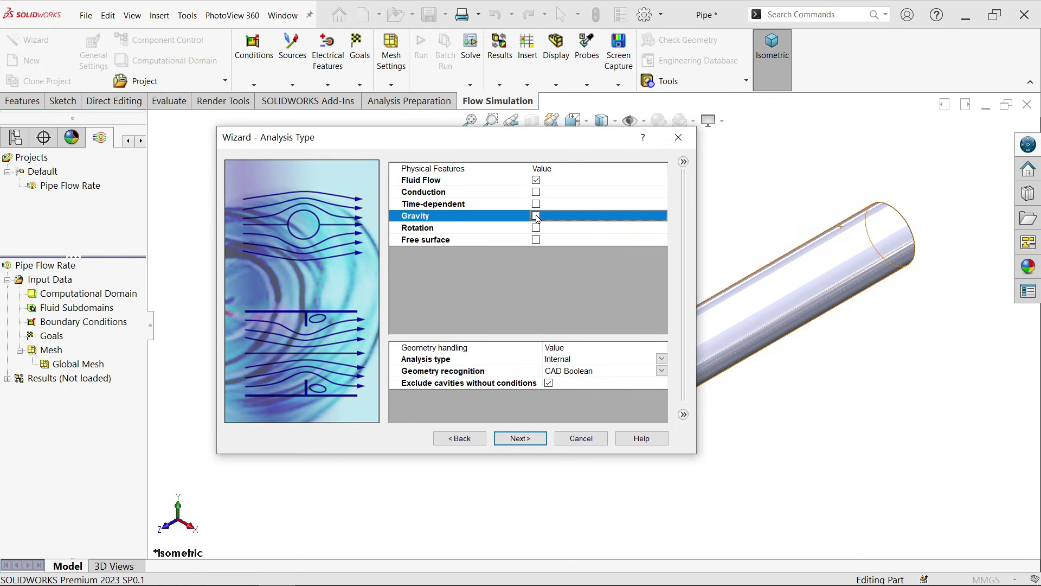
left_click_drag(486, 141, 775, 122)
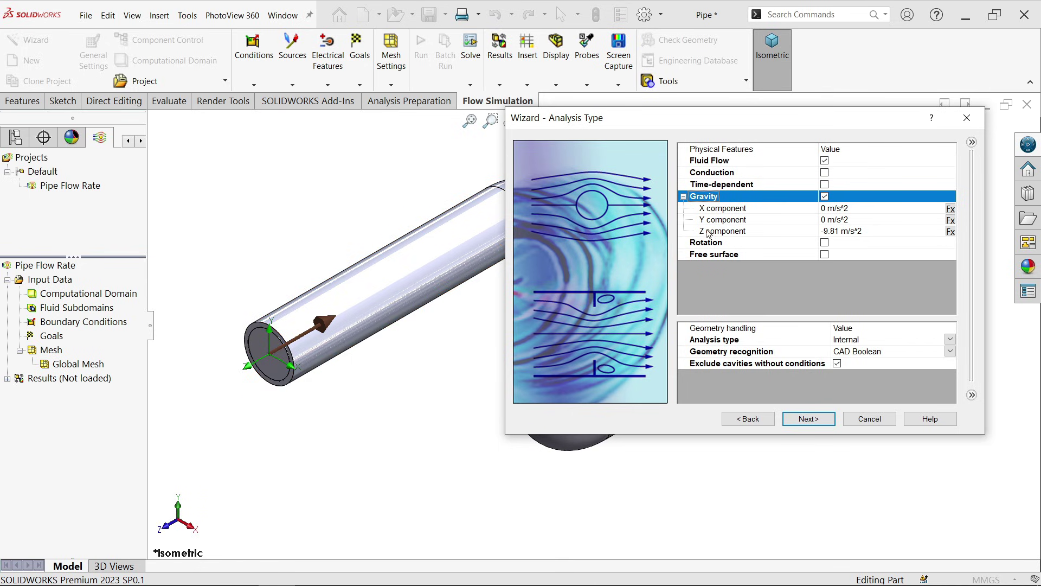
left_click(834, 234)
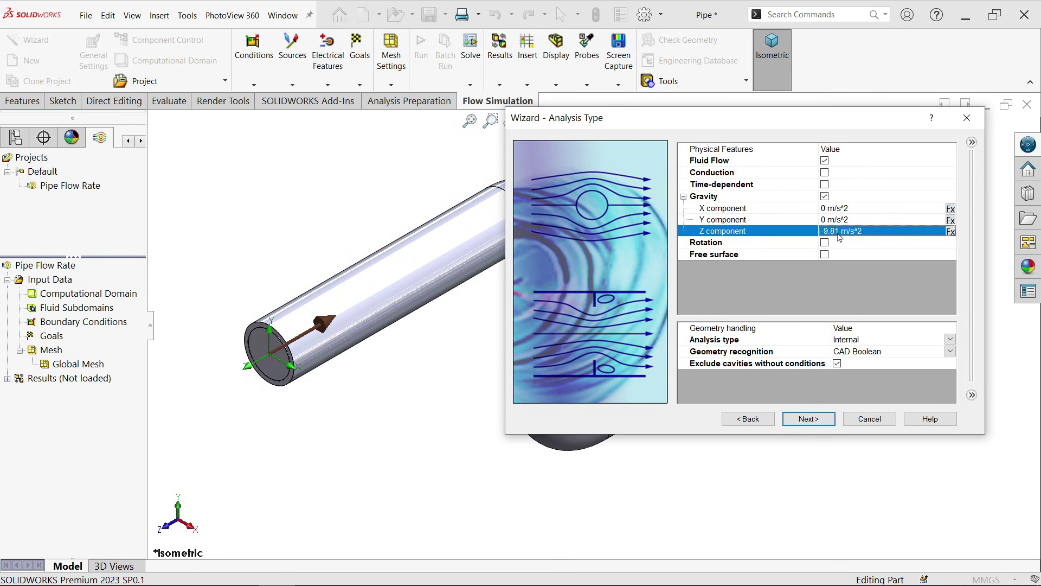
left_click(834, 232)
left_click_drag(840, 230, 821, 227)
type("0")
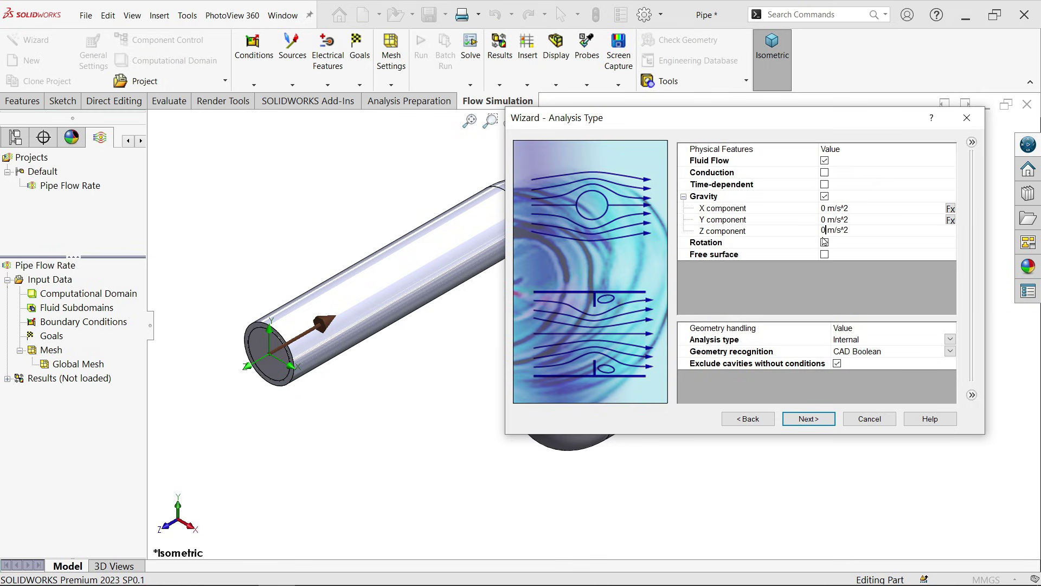
left_click(825, 219)
left_click(825, 219)
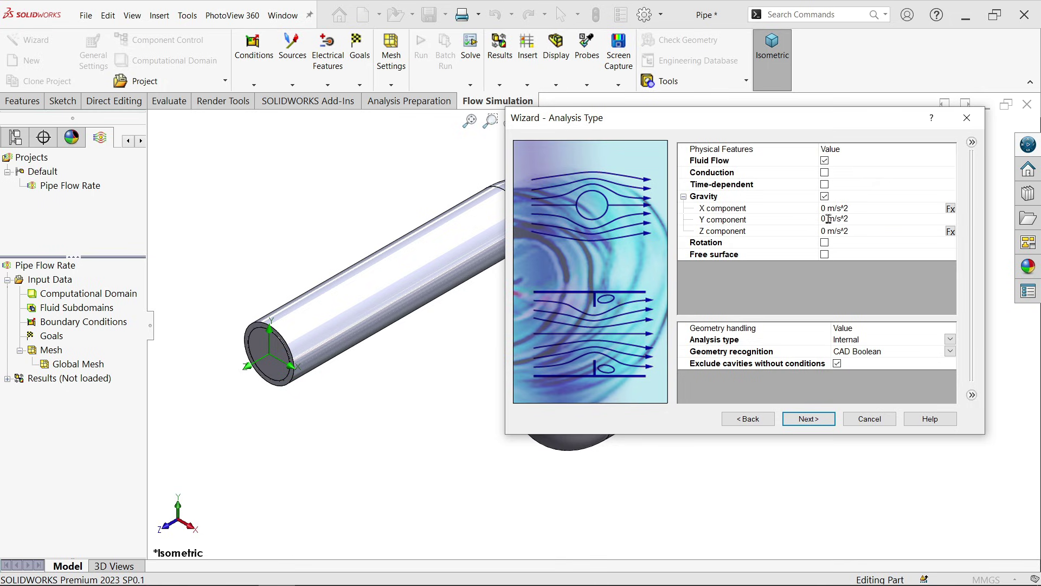
type("-9.81")
left_click(456, 397)
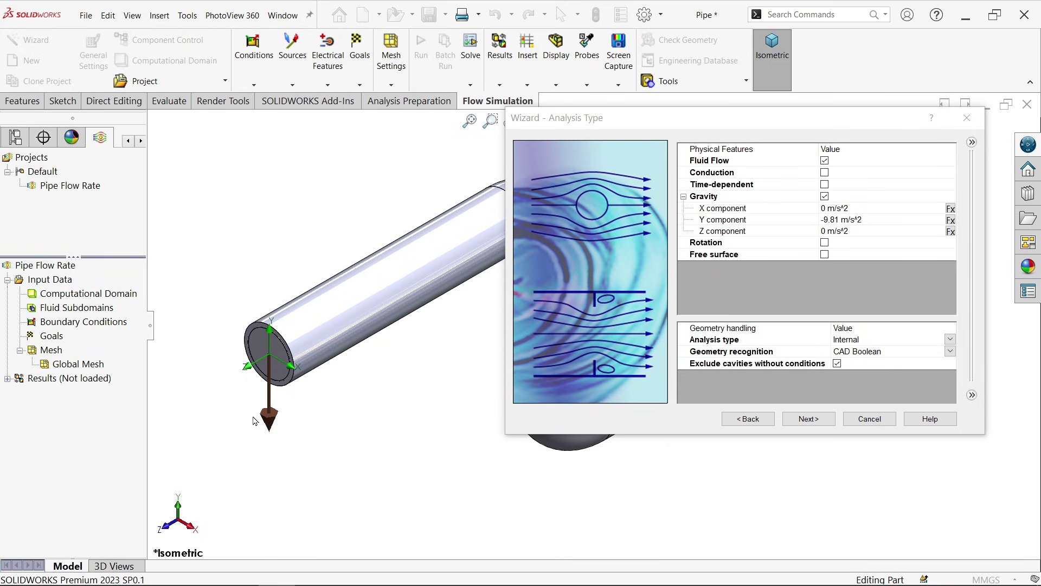
left_click(815, 419)
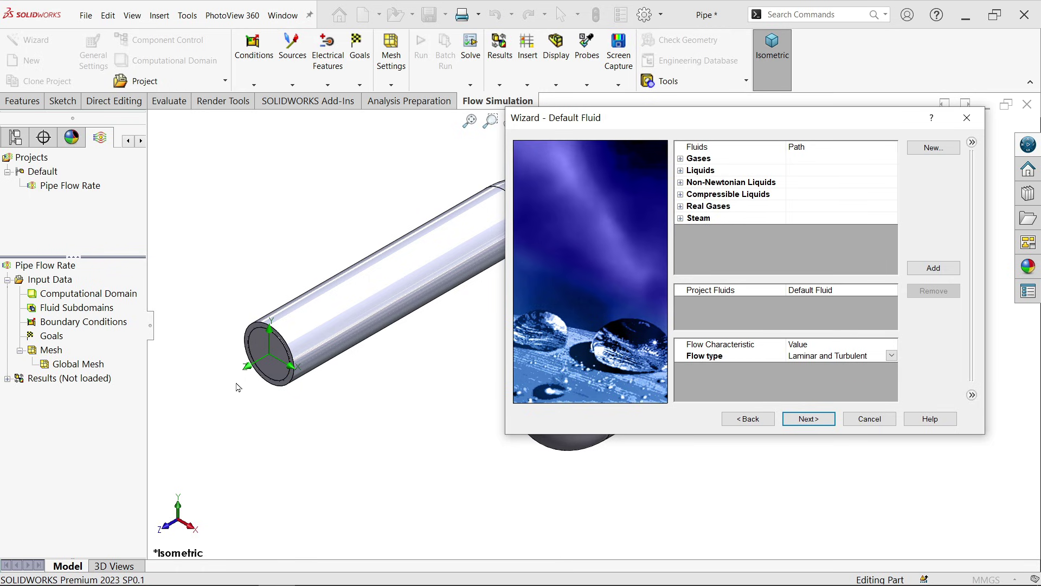
- Add Water from Liquids as the project fluid and advance to Wall Conditions
left_click(681, 171)
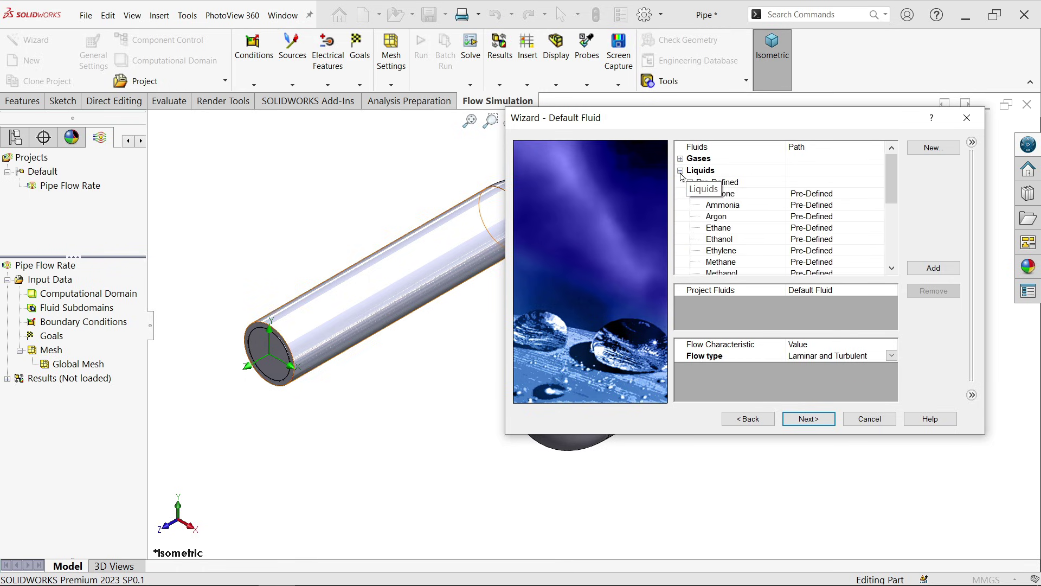
key("w")
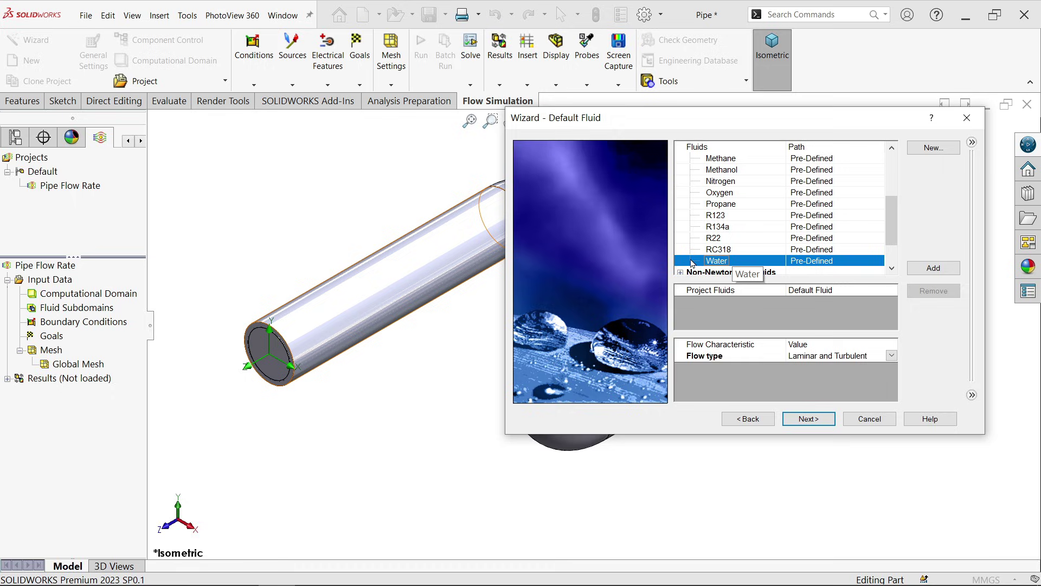
double_click(724, 261)
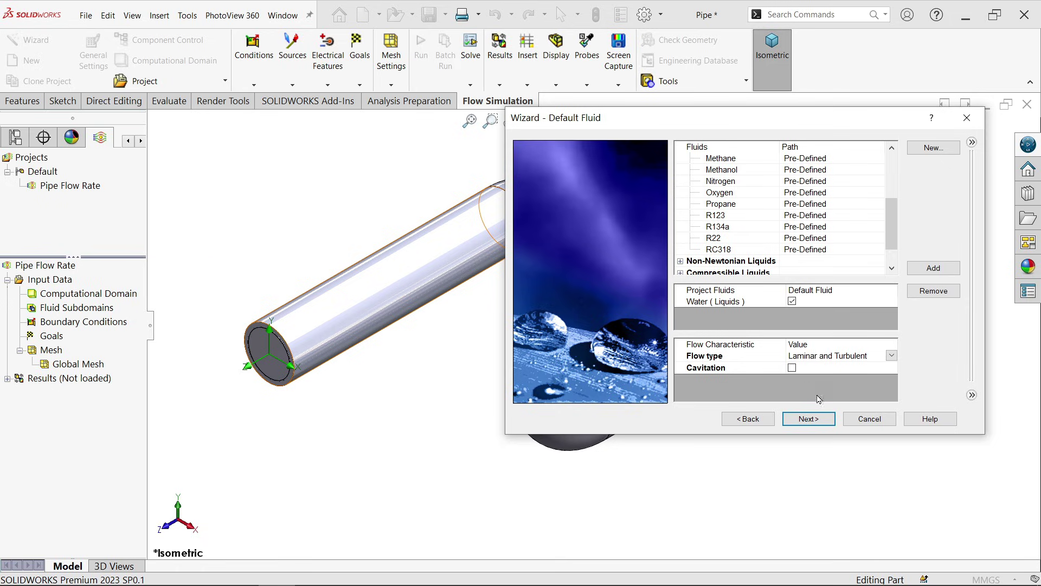
left_click(807, 419)
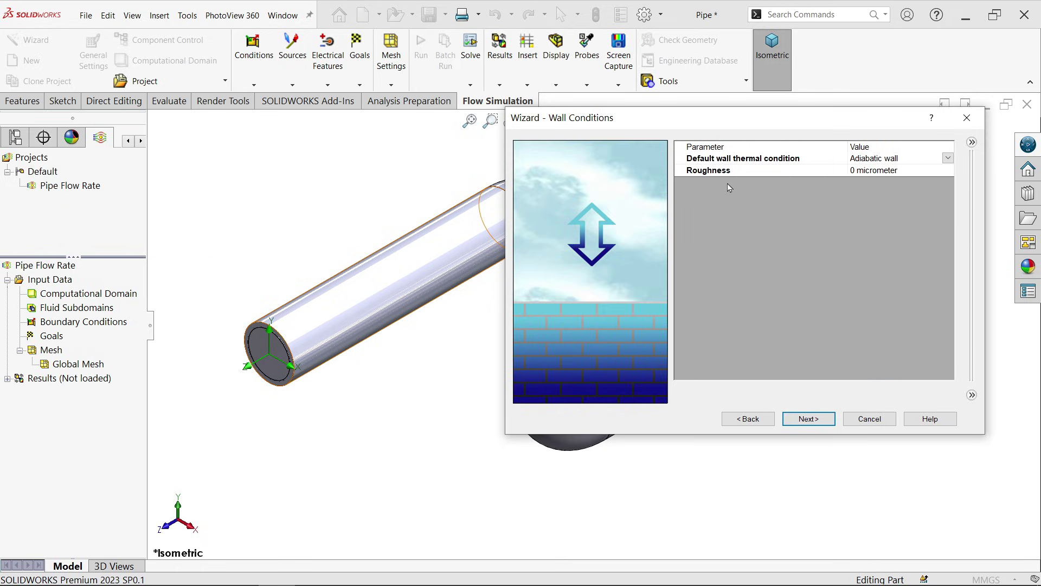
- Accept default walls, keep the 1.01325 bar and 20.05 °C initial conditions, and finish the wizard
left_click(808, 419)
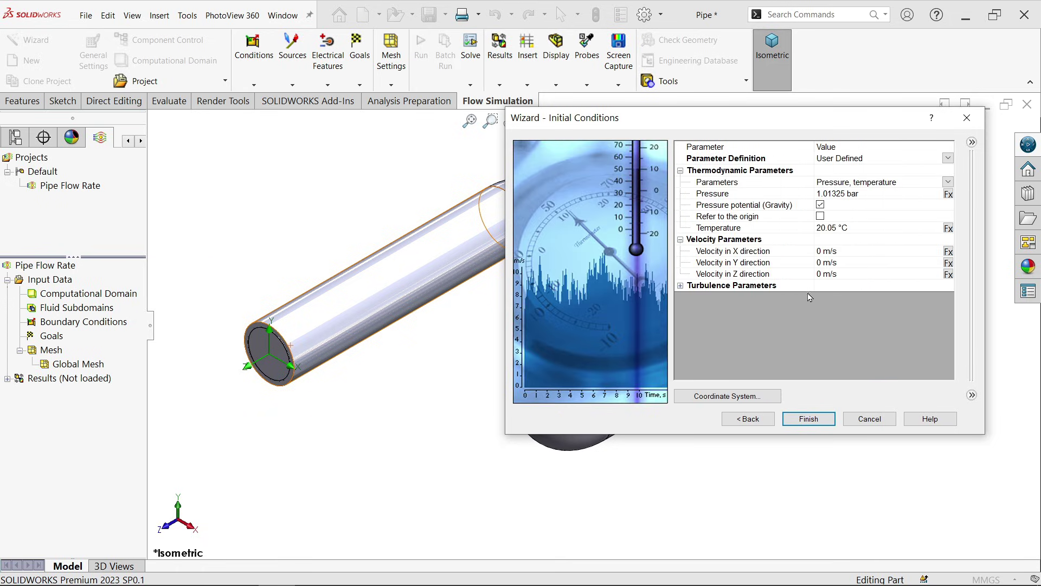
left_click(829, 230)
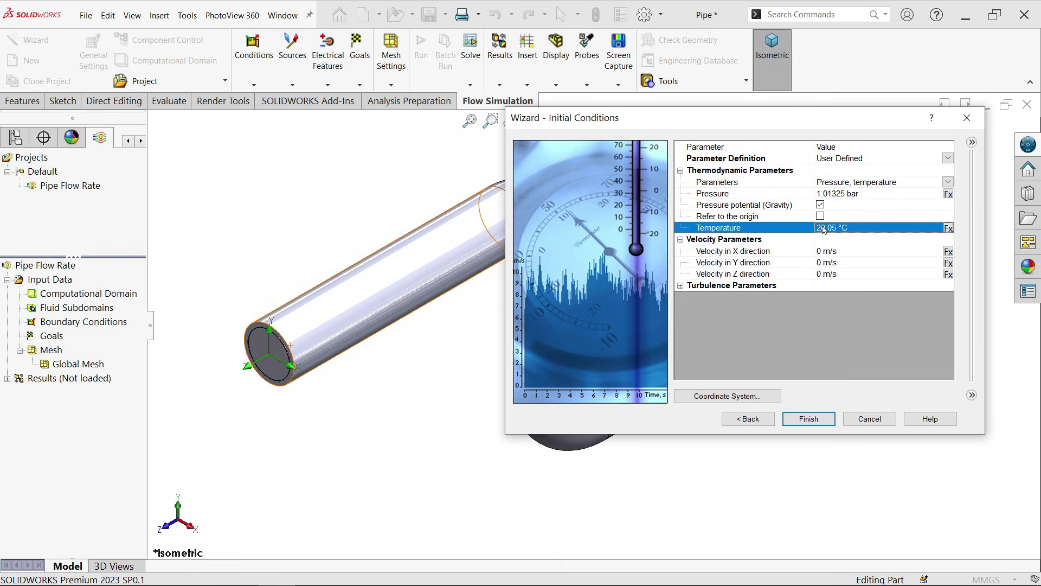
left_click(830, 196)
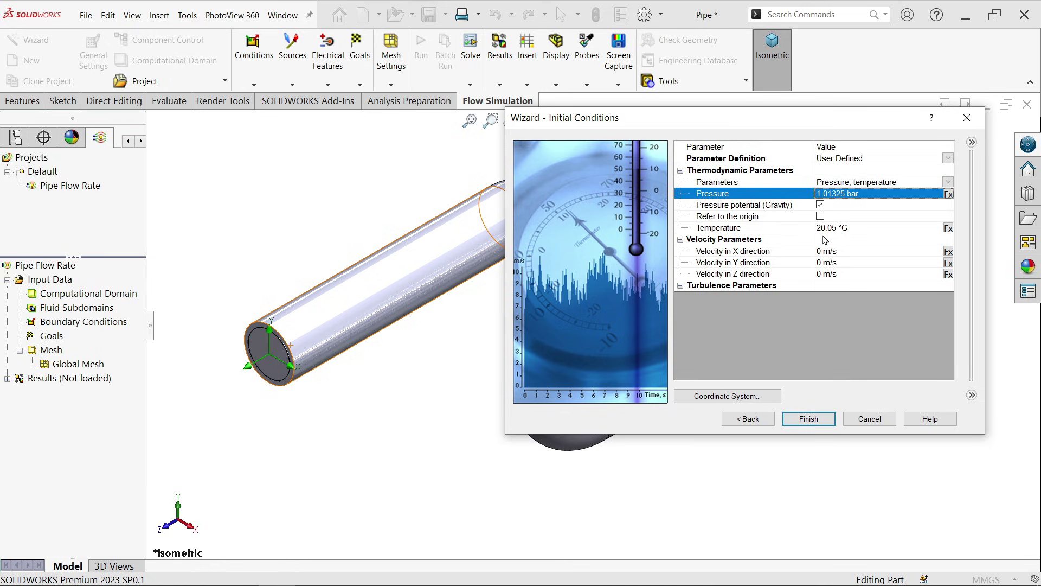
left_click(811, 419)
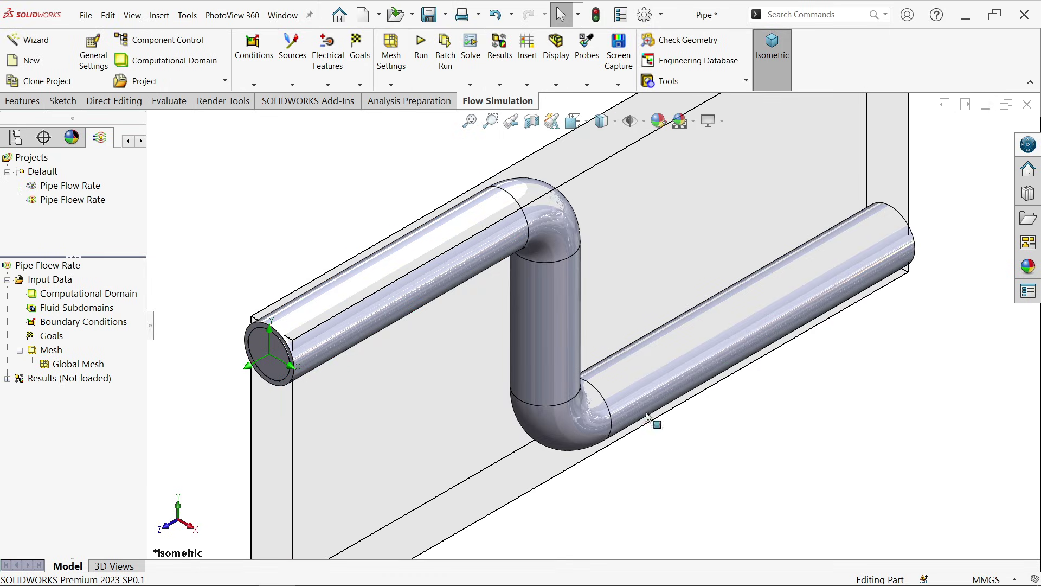
- Hide the computational domain box and make the pipe model highly transparent
right_click(109, 296)
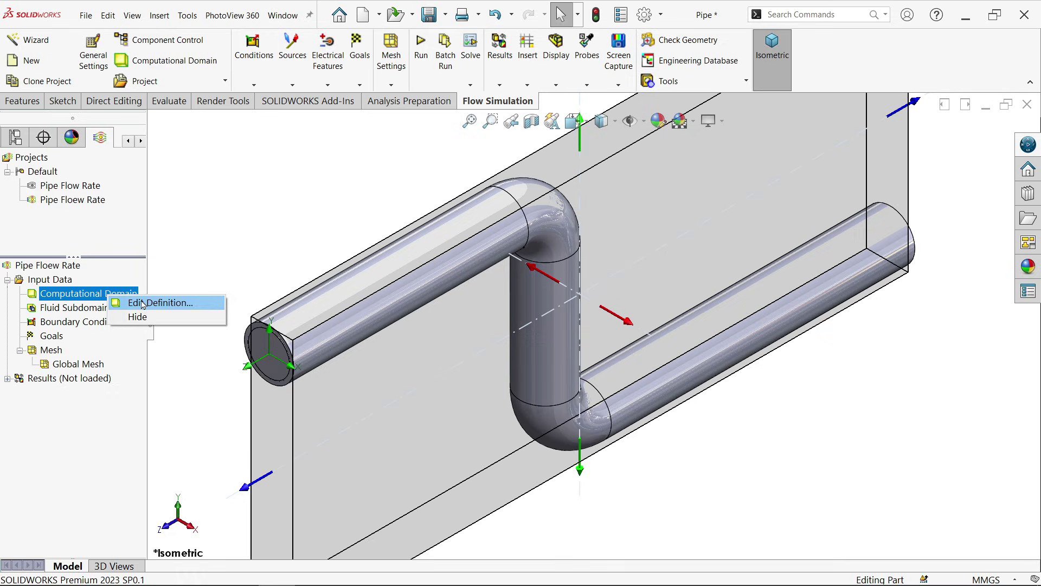
left_click(139, 316)
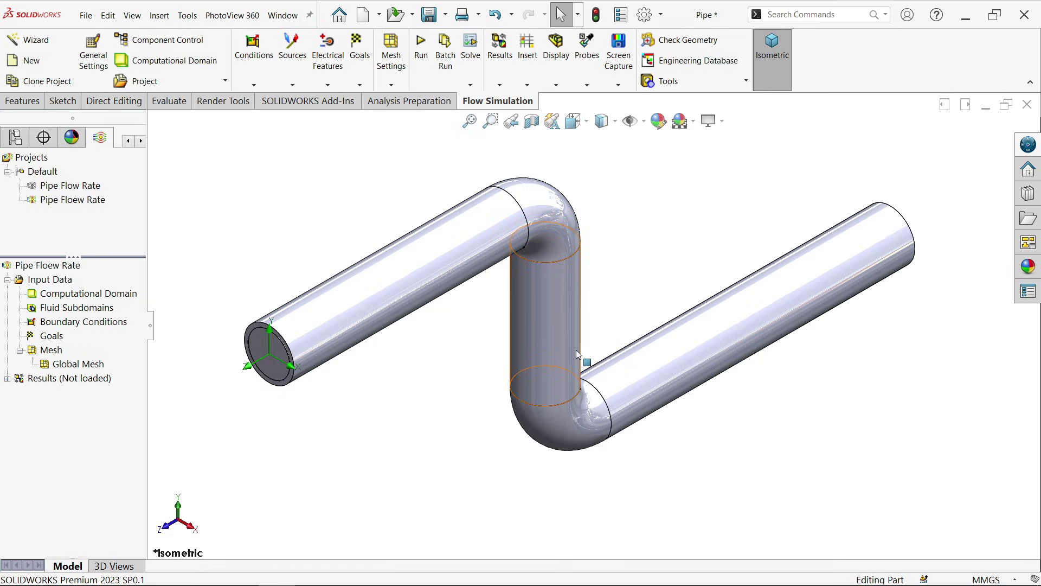
left_click(557, 87)
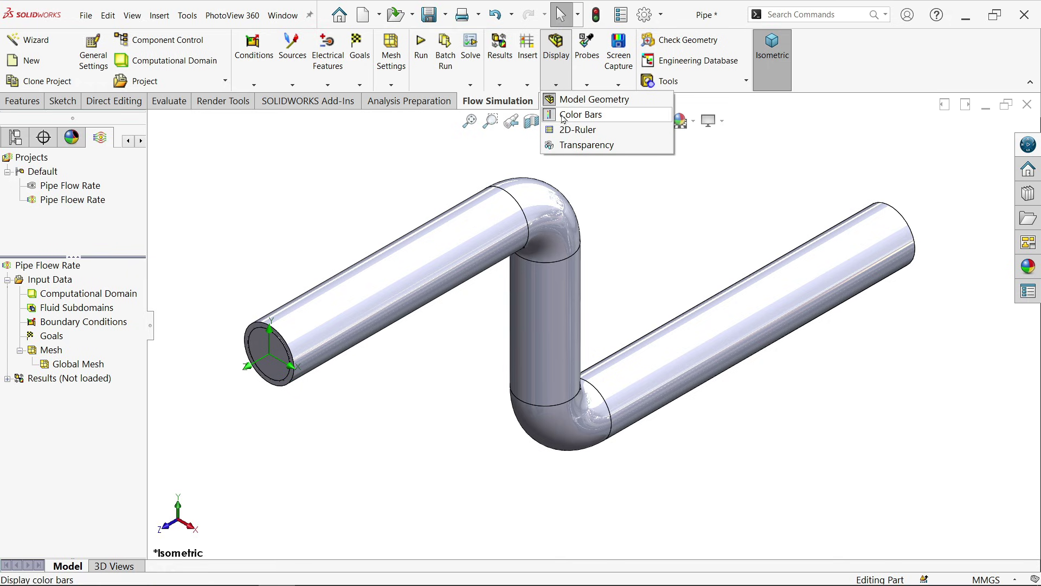
left_click(568, 146)
mouse_move(530, 300)
left_mouse_down()
mouse_move(514, 302)
mouse_move(537, 306)
left_mouse_up()
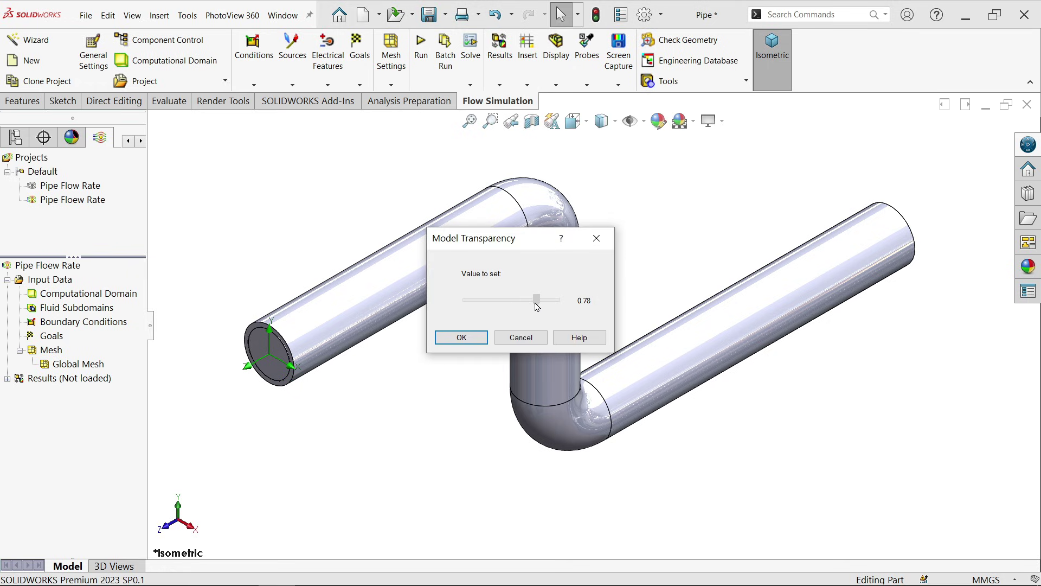
left_click(462, 337)
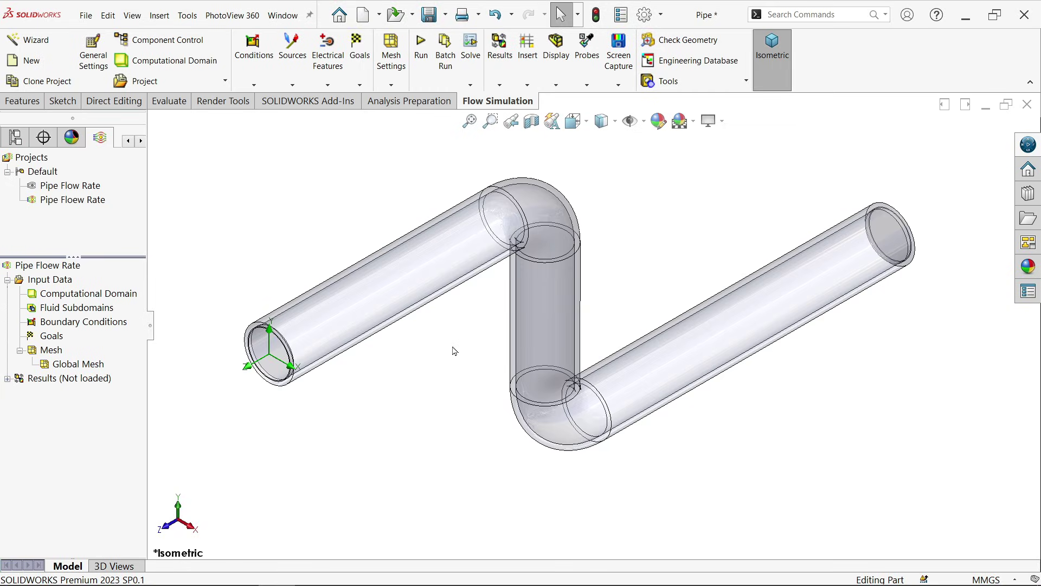
- Fine-tune the model transparency to about 0.56
left_click(556, 85)
left_click(568, 145)
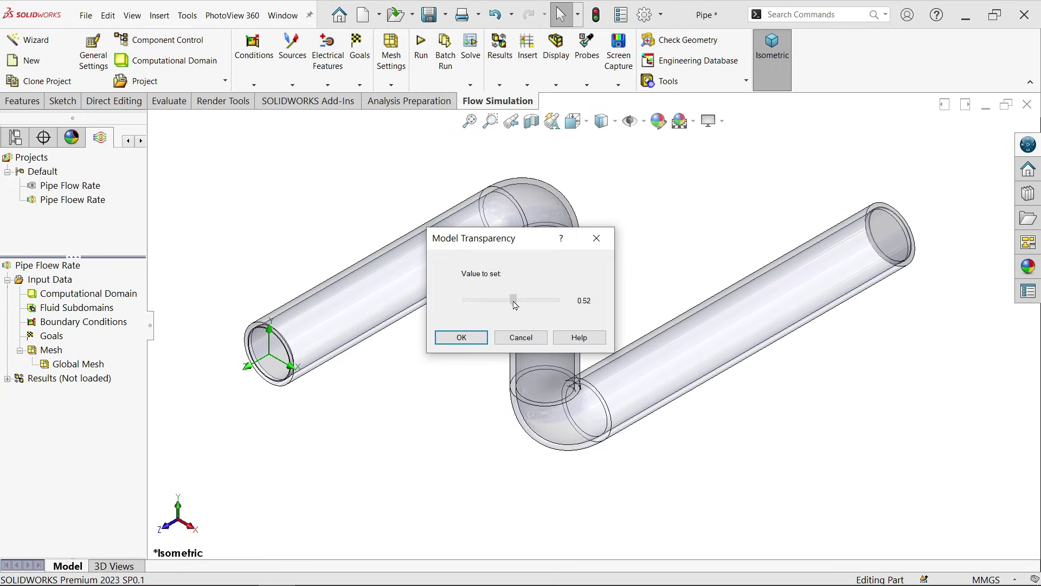
left_click_drag(515, 305, 508, 304)
left_click(462, 338)
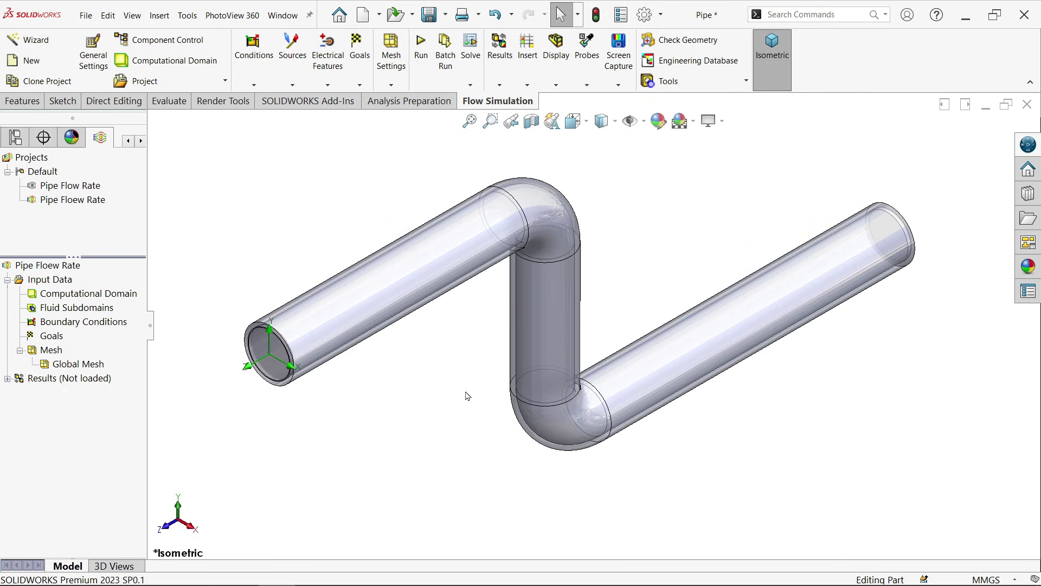
left_click(556, 85)
left_click(568, 145)
left_click_drag(513, 299, 517, 299)
left_click(459, 336)
left_click(556, 85)
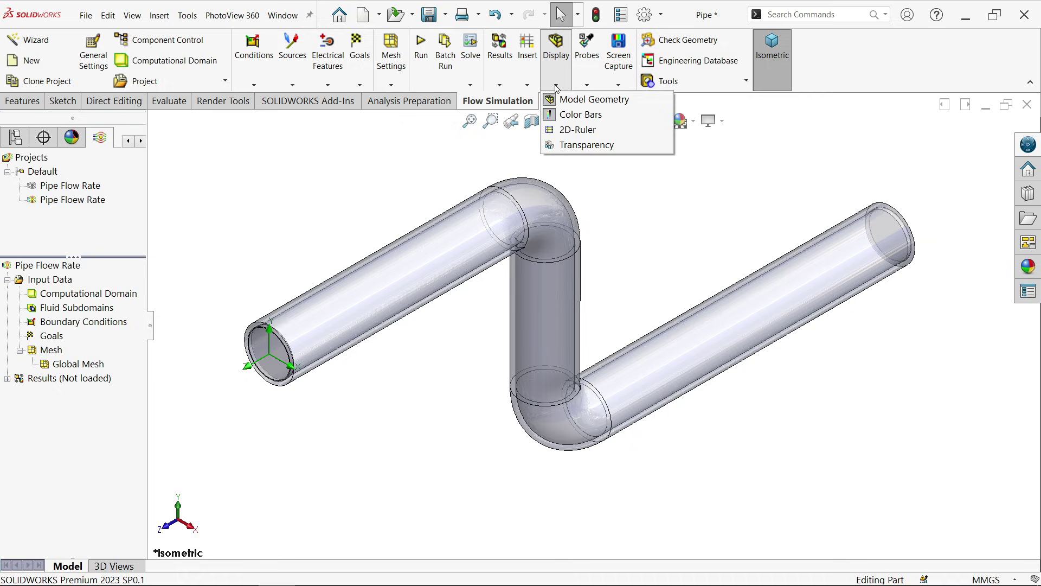
left_click(560, 146)
left_click_drag(514, 299, 511, 299)
left_click(469, 341)
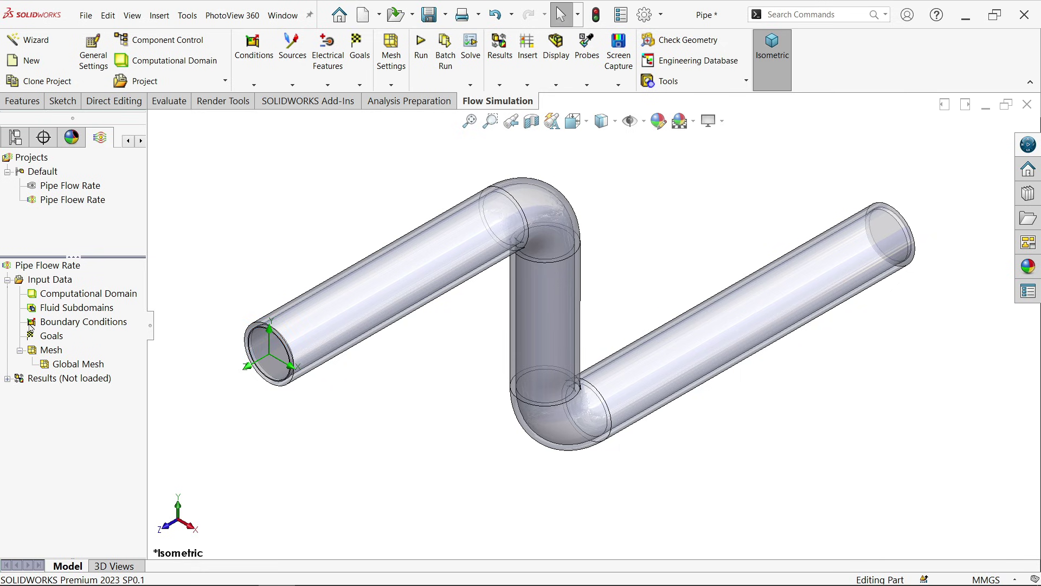
- Apply an inlet mass flow of 10 kg/s to the near pipe end's face
right_click(72, 323)
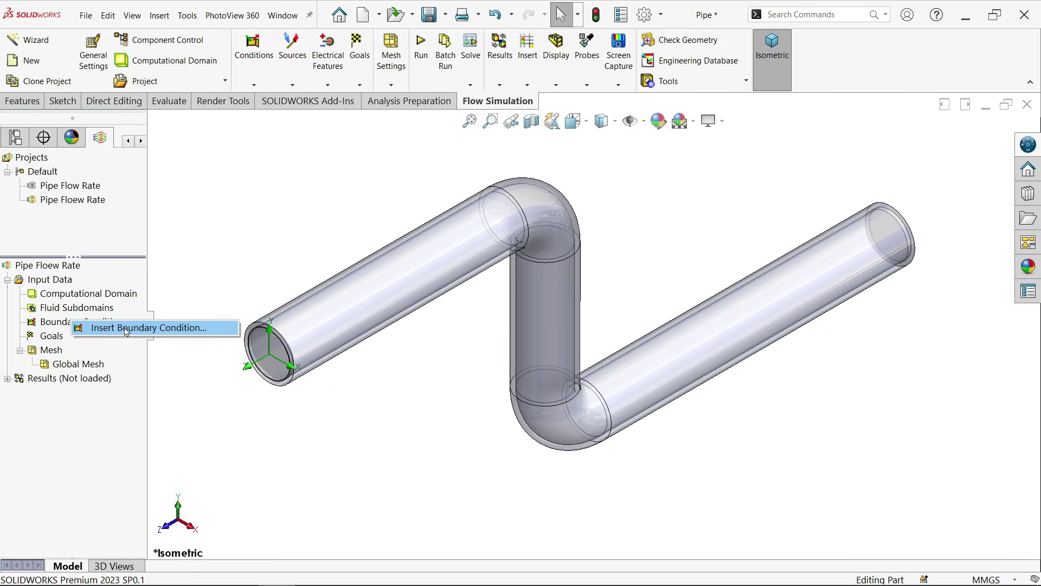
left_click(127, 330)
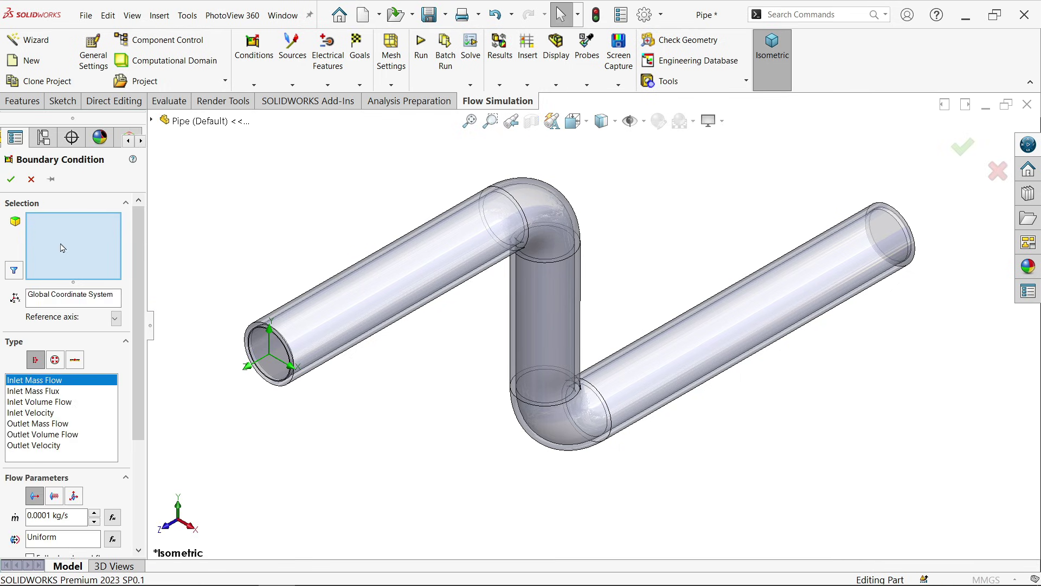
right_click(271, 371)
left_click(324, 409)
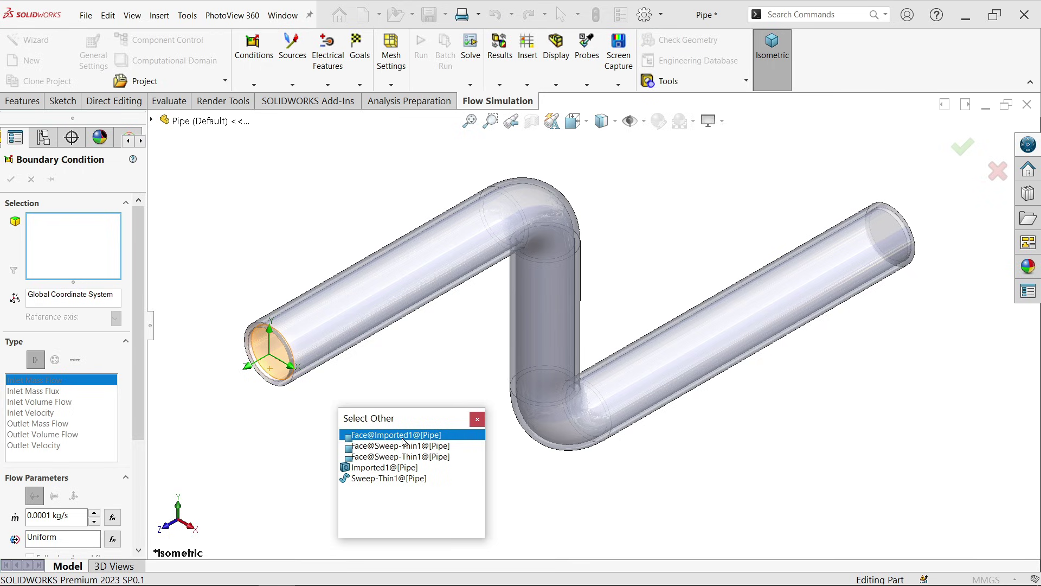
left_click(396, 435)
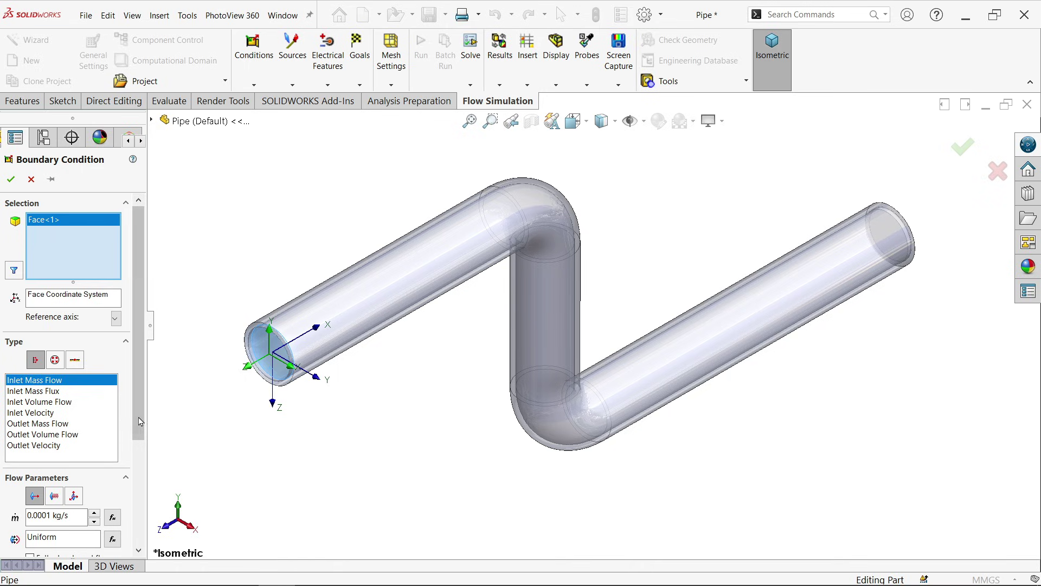
scroll(51, 444, "down", 2)
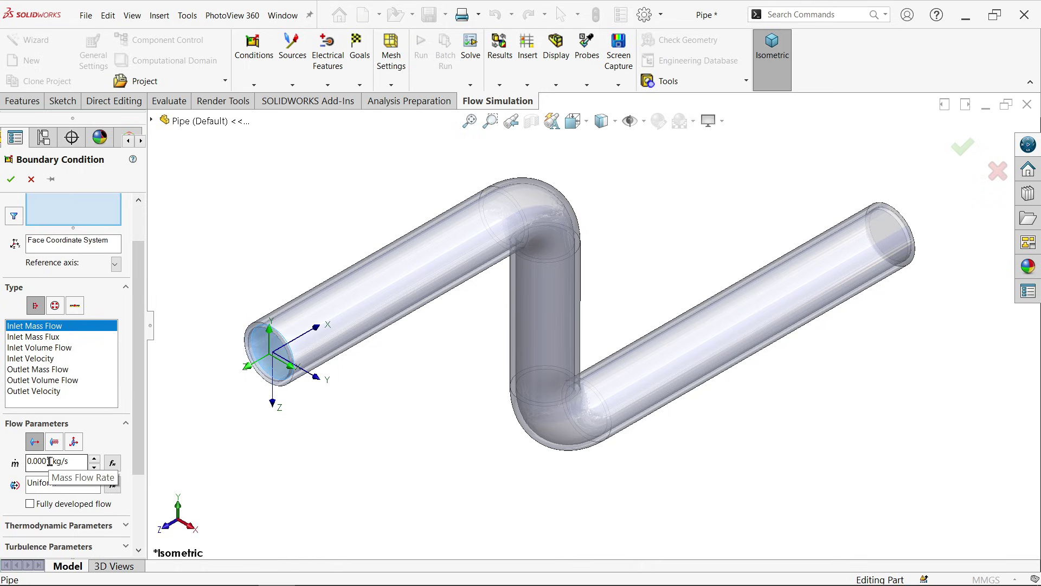
double_click(27, 461)
type("10")
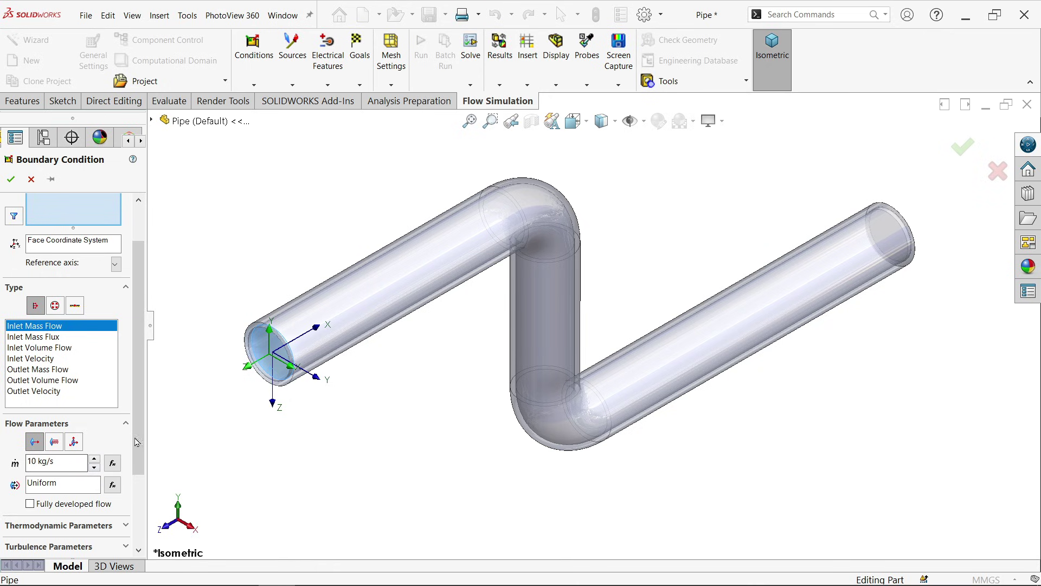
left_click(11, 179)
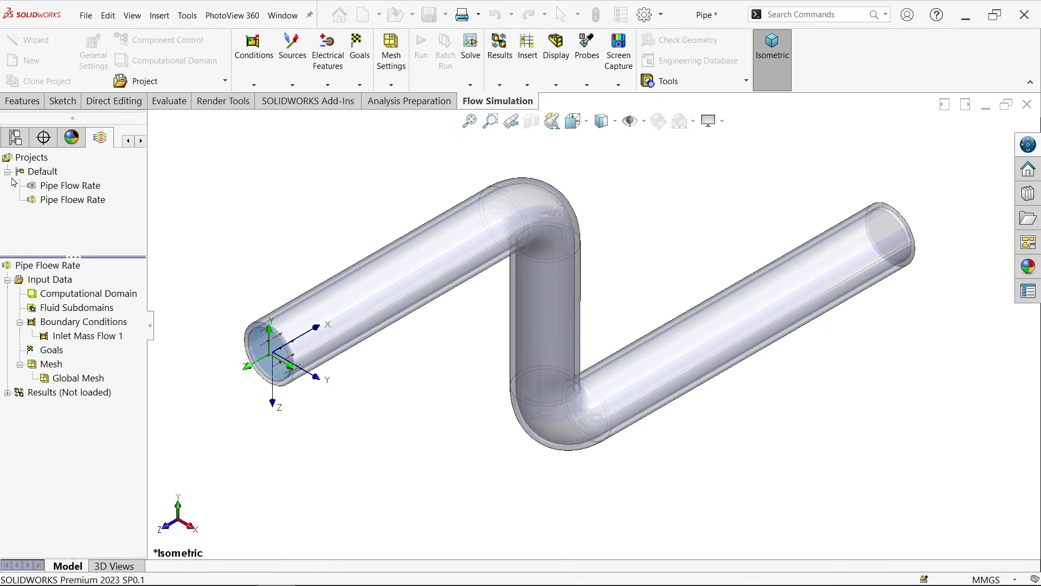
- Apply an Environment Pressure opening (1.01325 bar, 20.05 °C) to the far-end outlet face
right_click(92, 326)
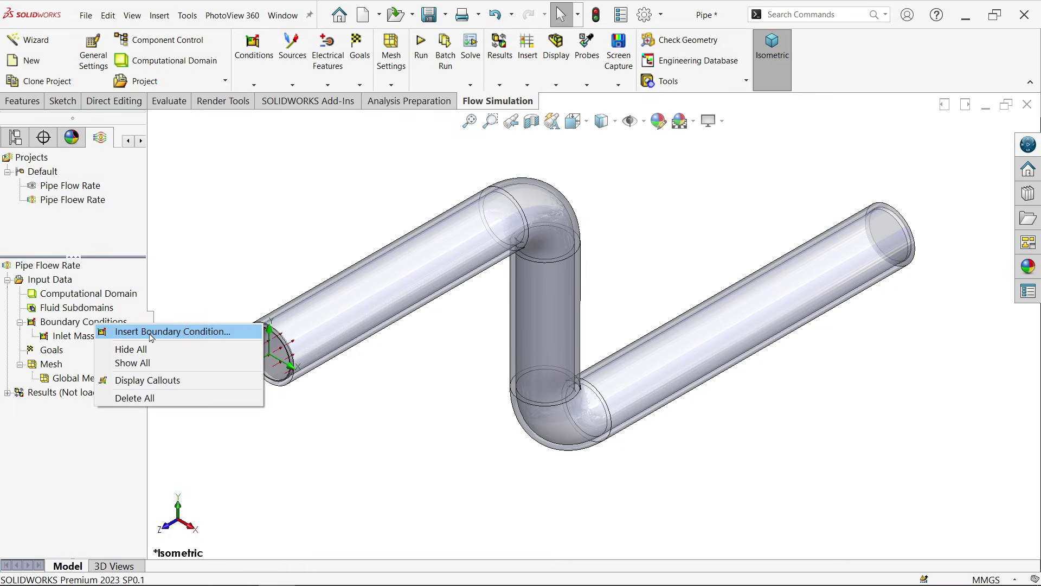
left_click(152, 332)
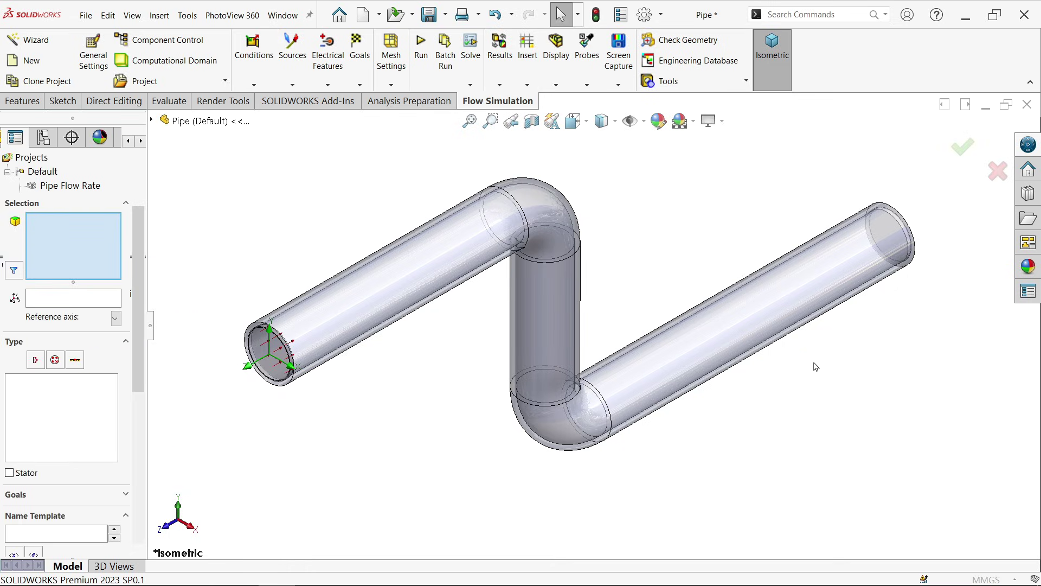
scroll(803, 358, "down", 3)
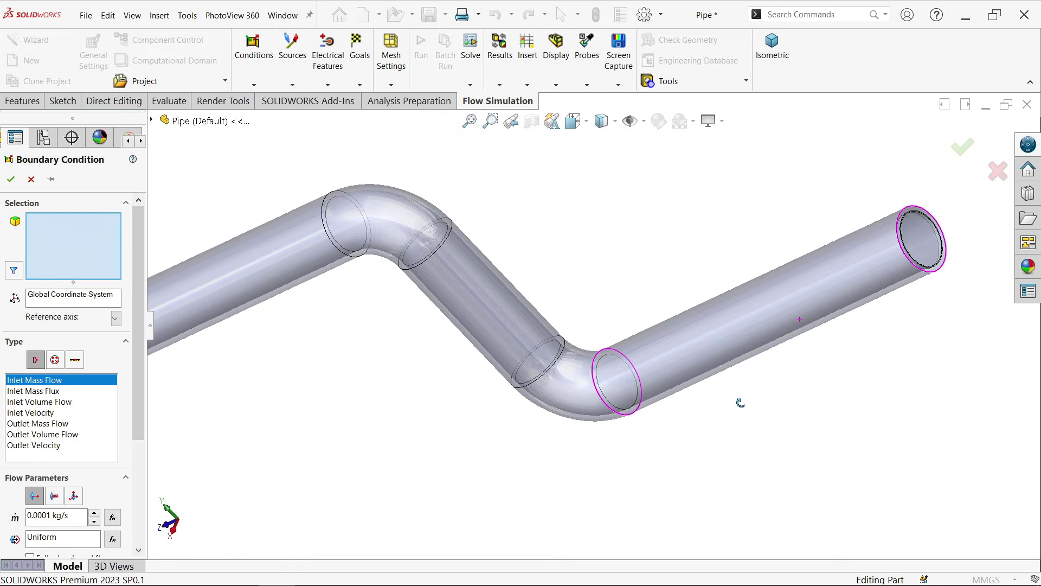
right_click(914, 234)
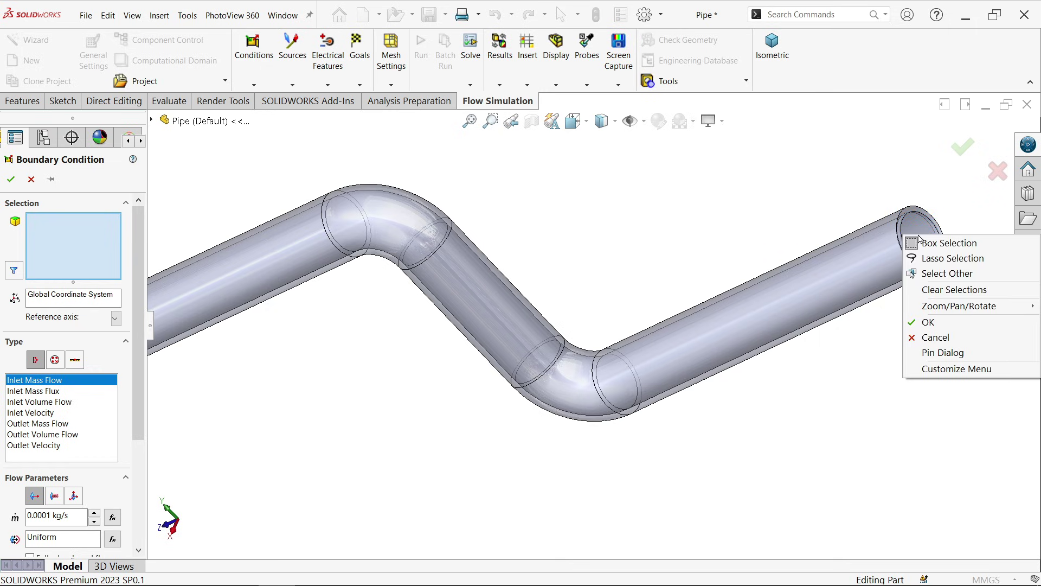
left_click(947, 273)
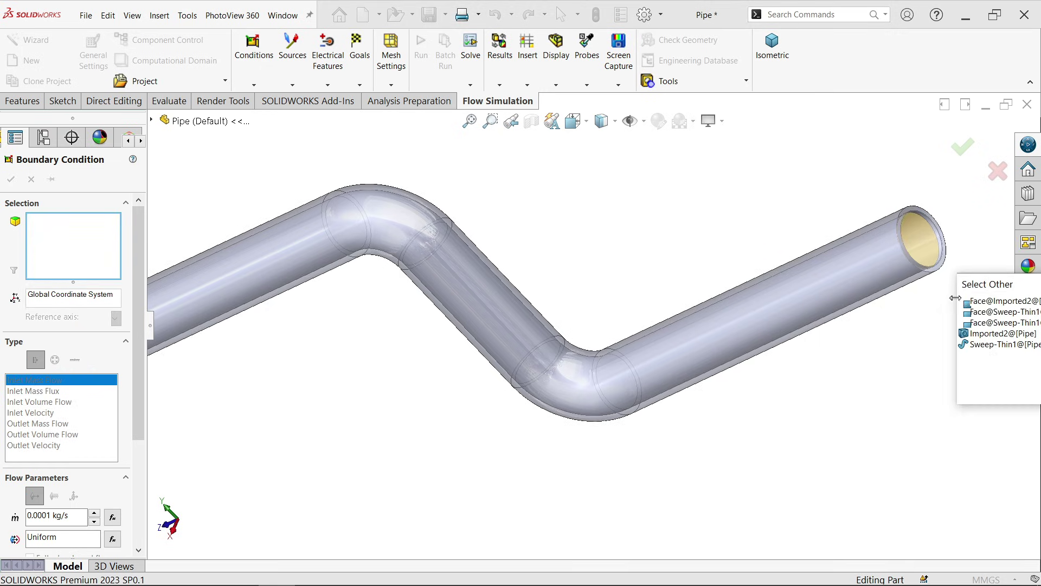
left_click(985, 307)
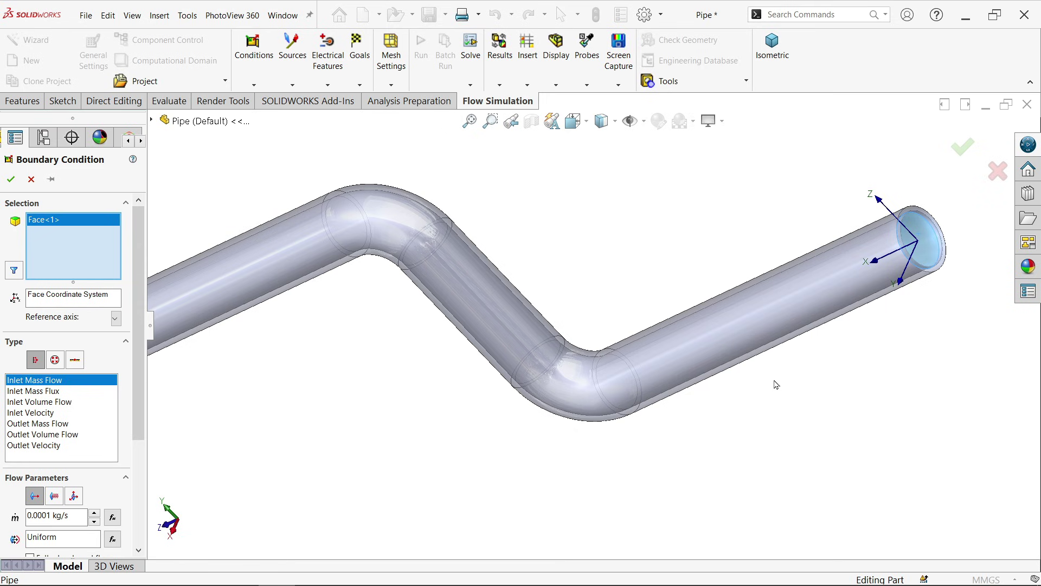
middle_click_drag(776, 385, 862, 374)
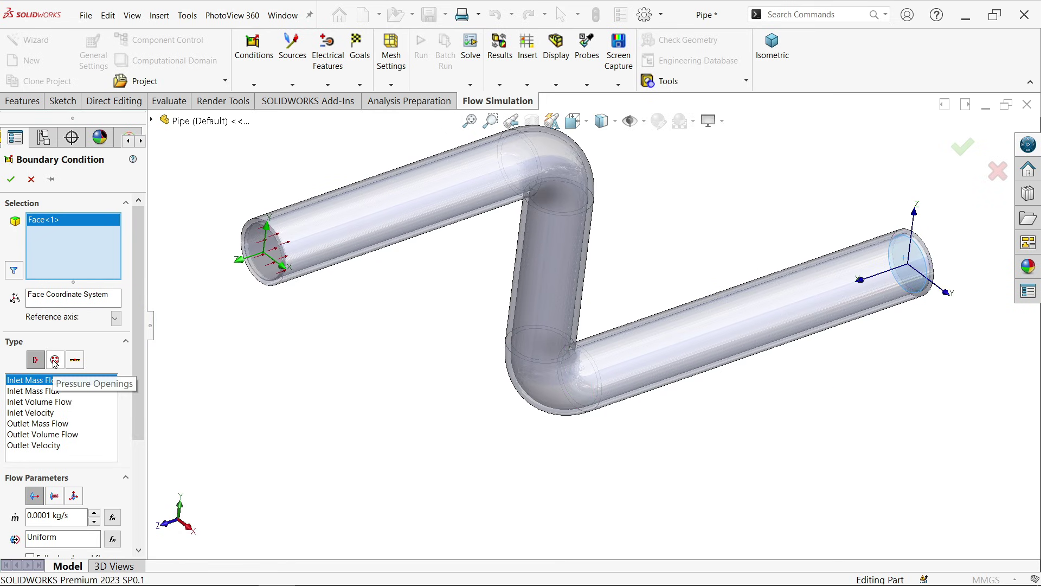
left_click(55, 361)
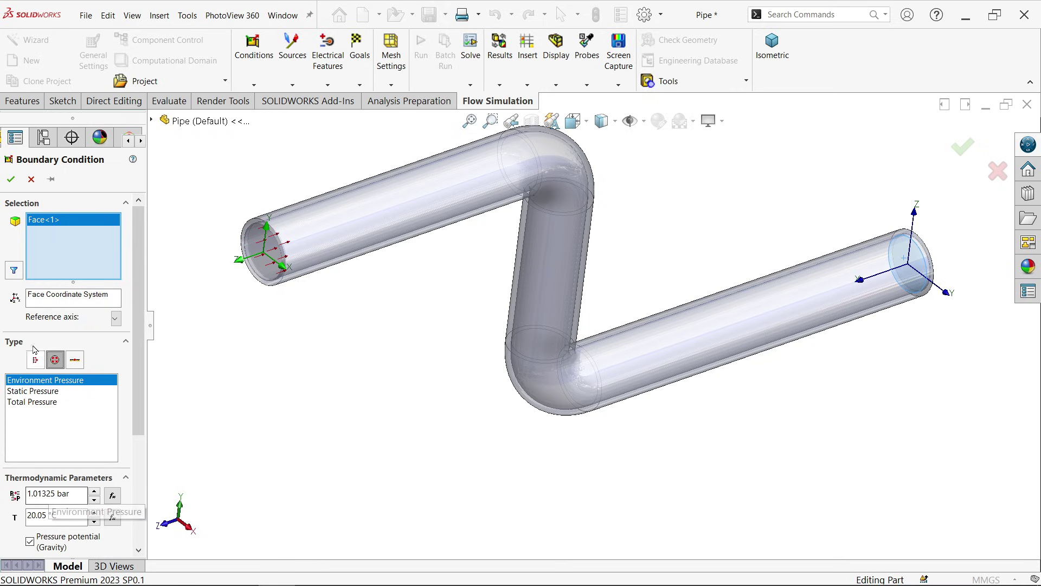
left_click(12, 179)
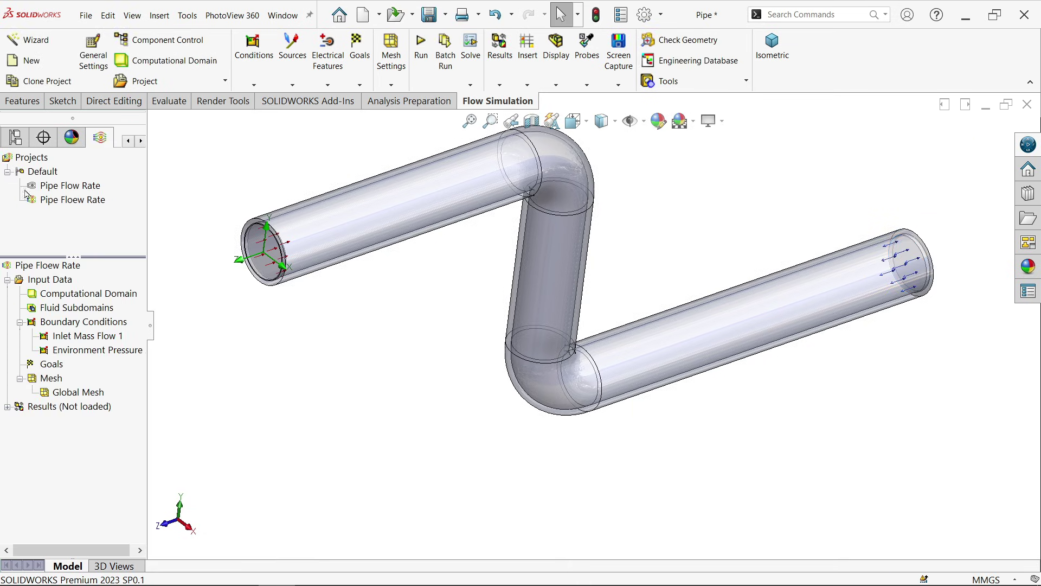
mouse_move(387, 373)
middle_mouse_down()
mouse_move(379, 328)
mouse_move(391, 360)
middle_mouse_up()
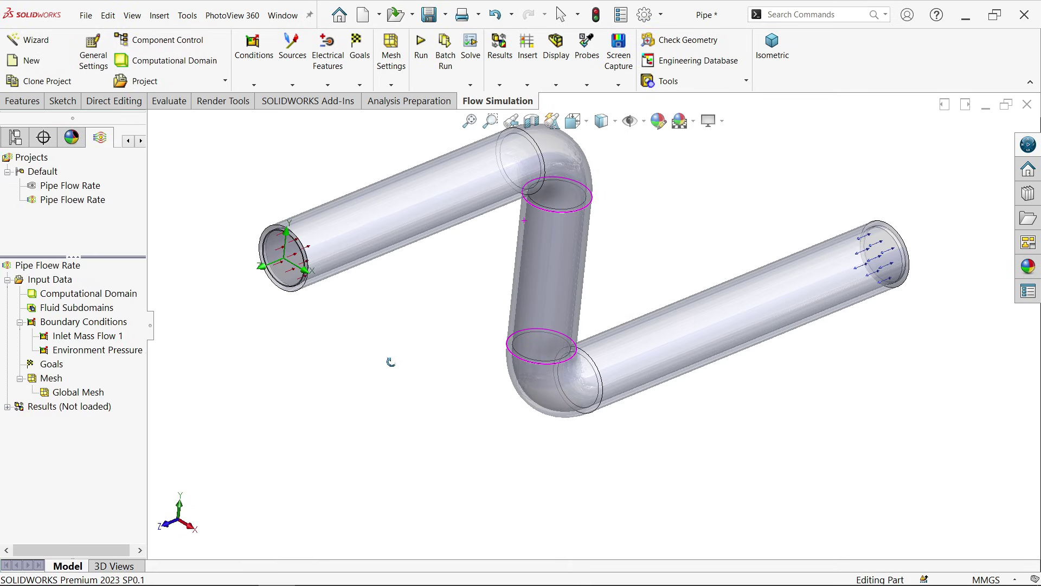
- Remove the Analysis Preparation tab from the CommandManager
right_click(408, 99)
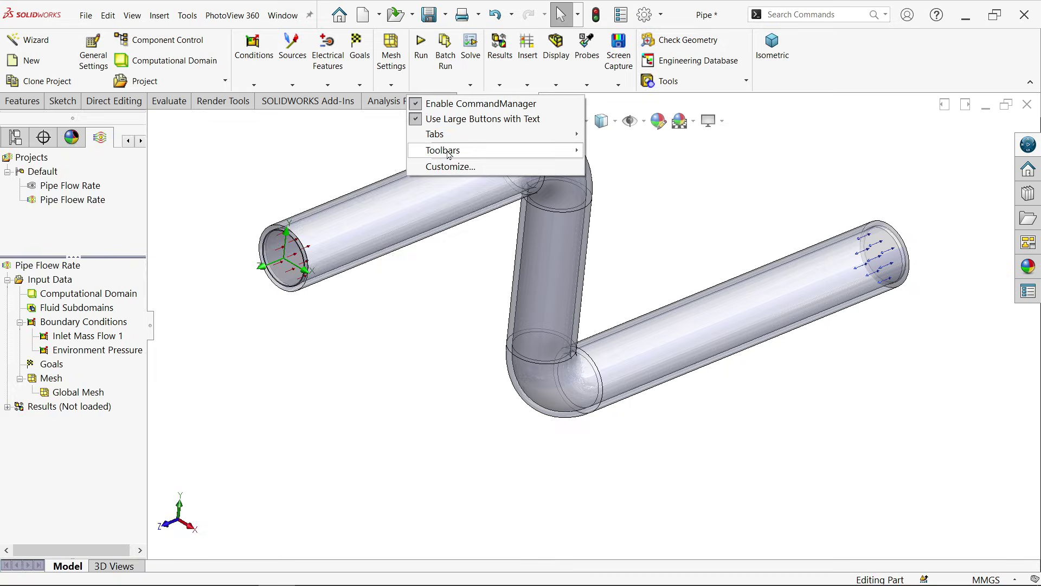
mouse_move(449, 152)
mouse_move(488, 134)
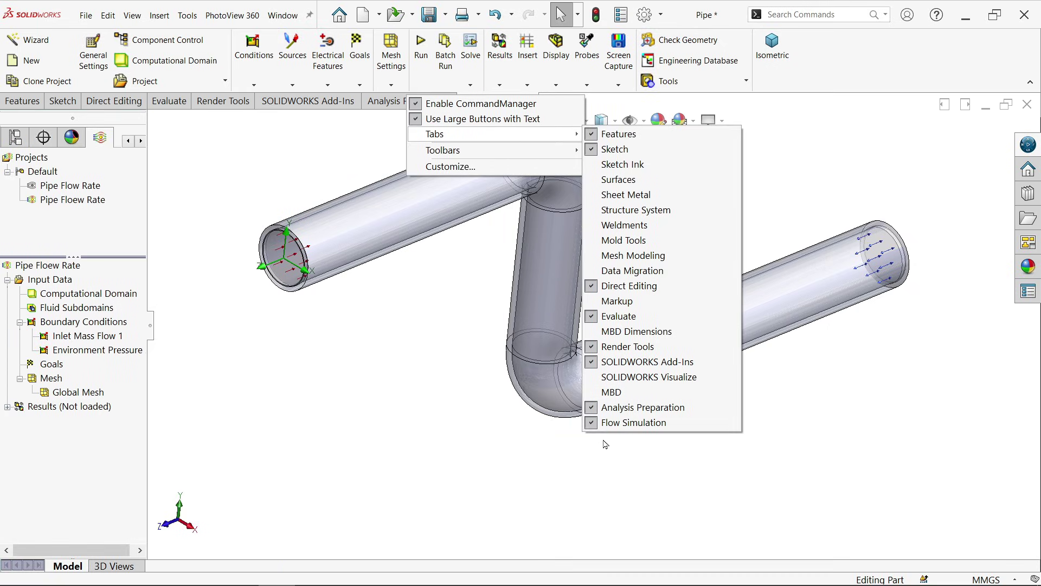
left_click(596, 408)
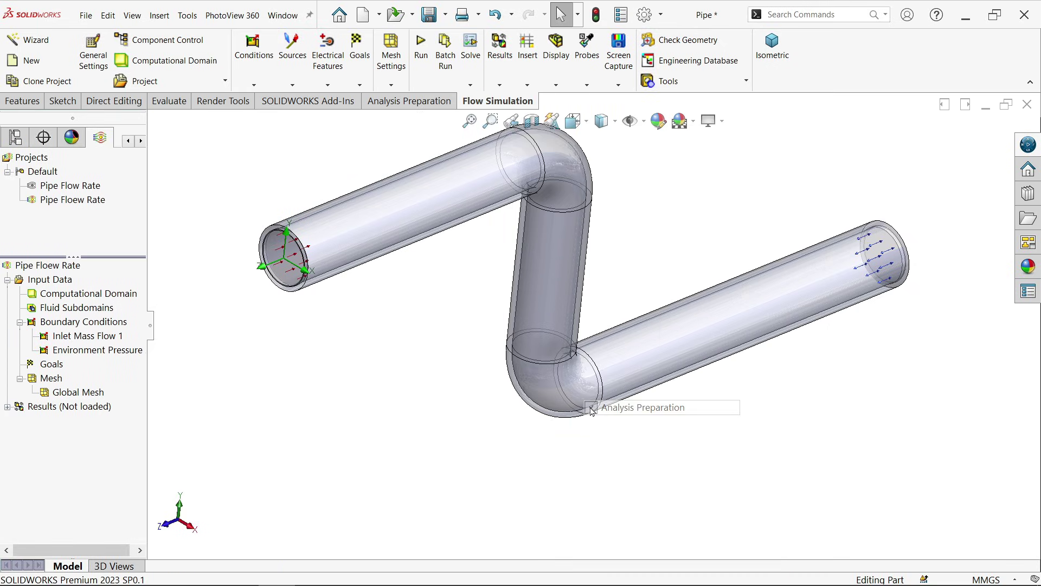
- Insert a global goal tracking the average Mass Flow Rate
scroll(546, 238, "down", 2)
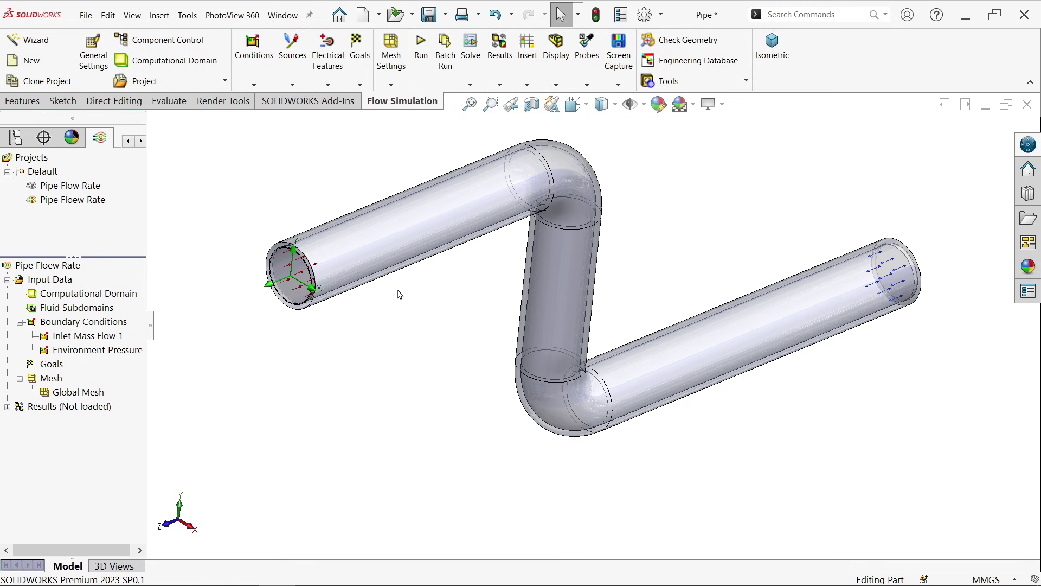
right_click(56, 370)
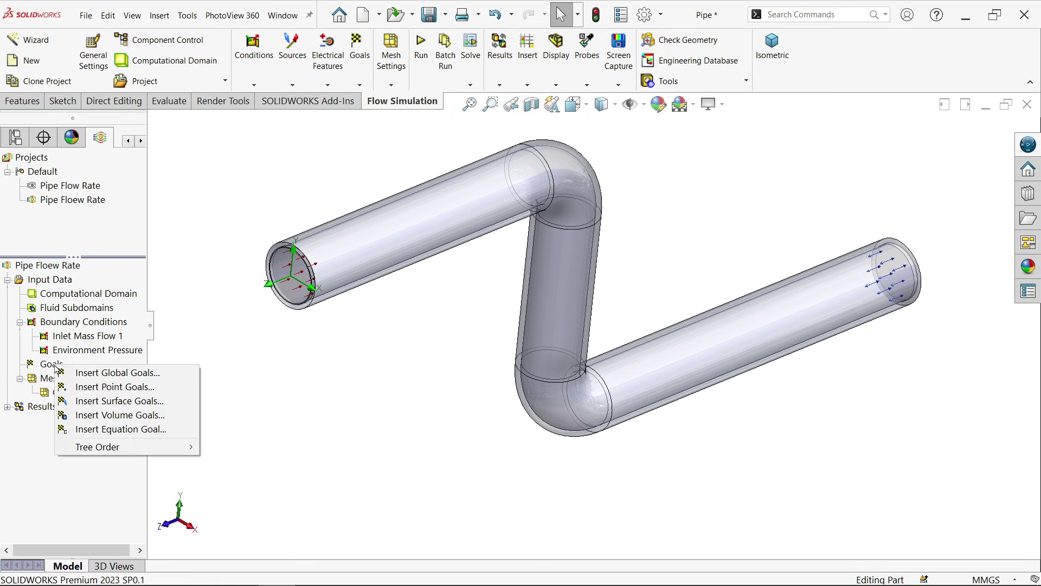
left_click(119, 374)
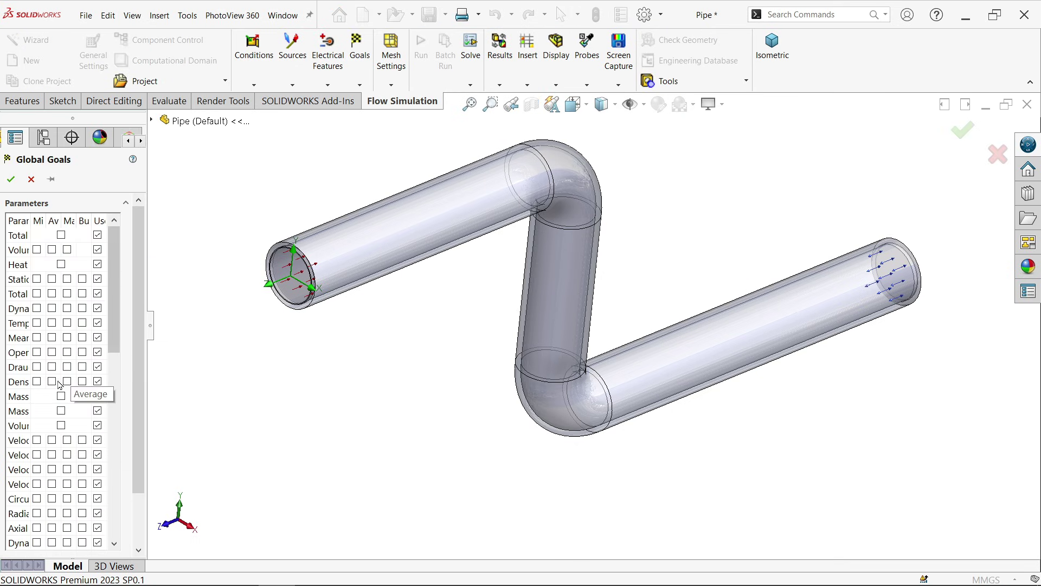
left_click_drag(148, 363, 232, 362)
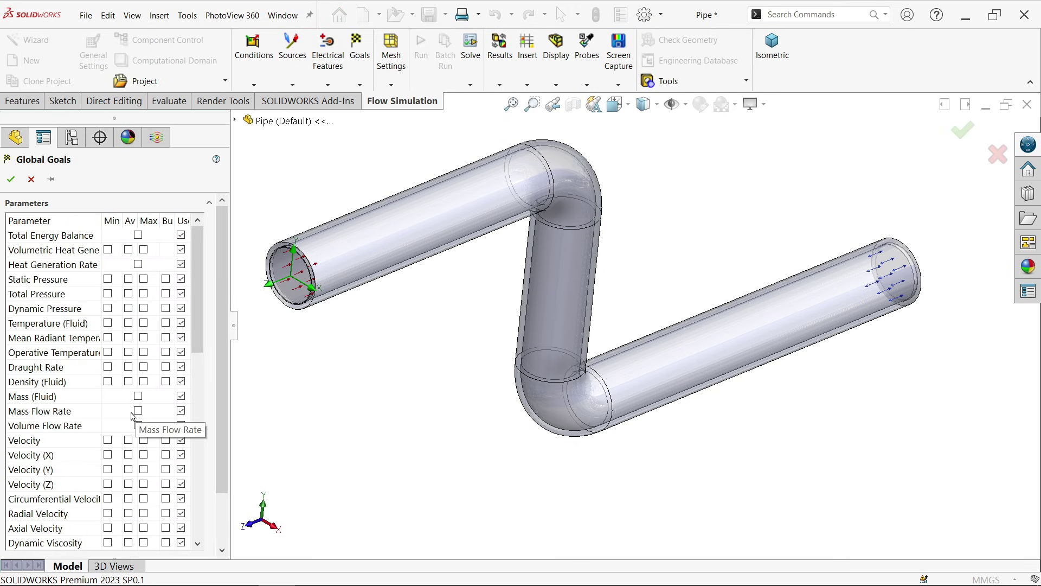
left_click(138, 412)
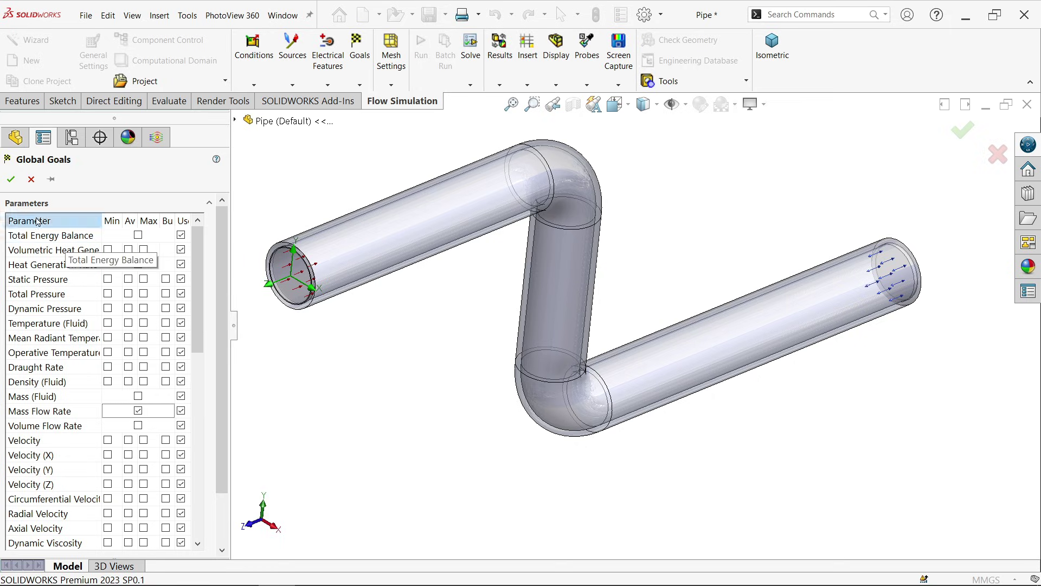
left_click(11, 179)
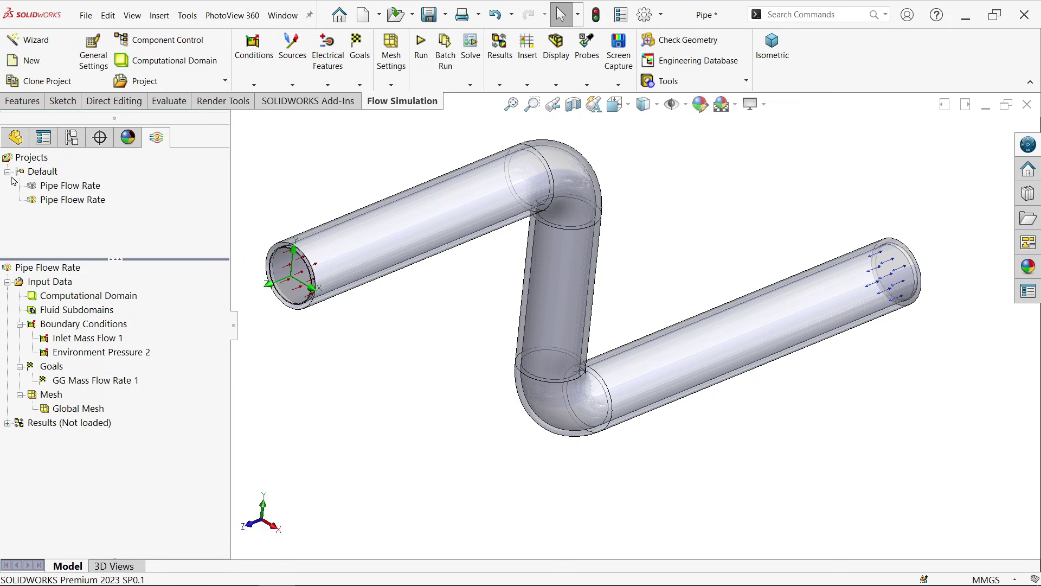
- Insert surface goal SG CAD Area 1 tracking the inlet face's average CAD Area
right_click(59, 369)
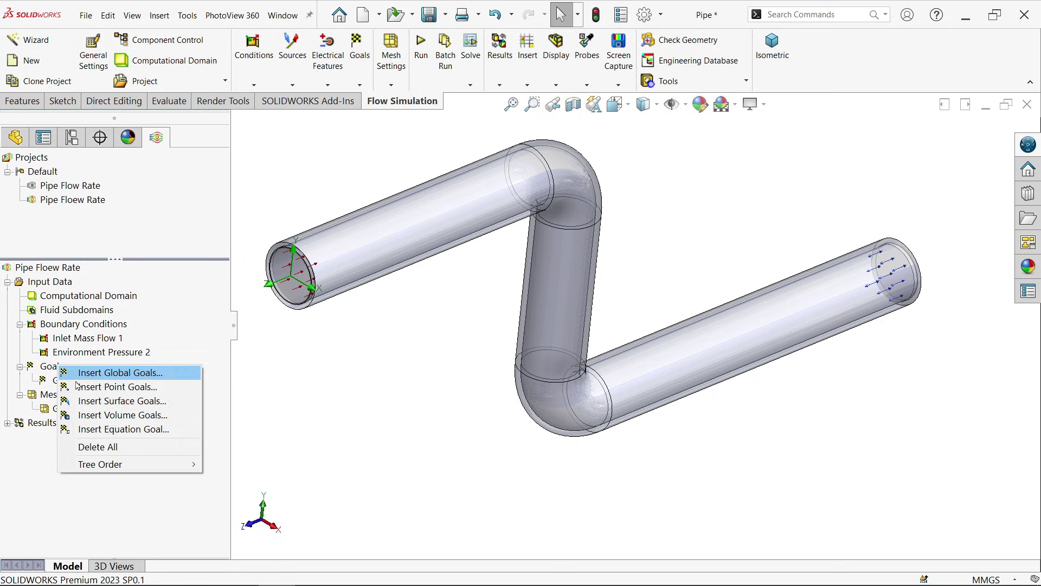
left_click(126, 406)
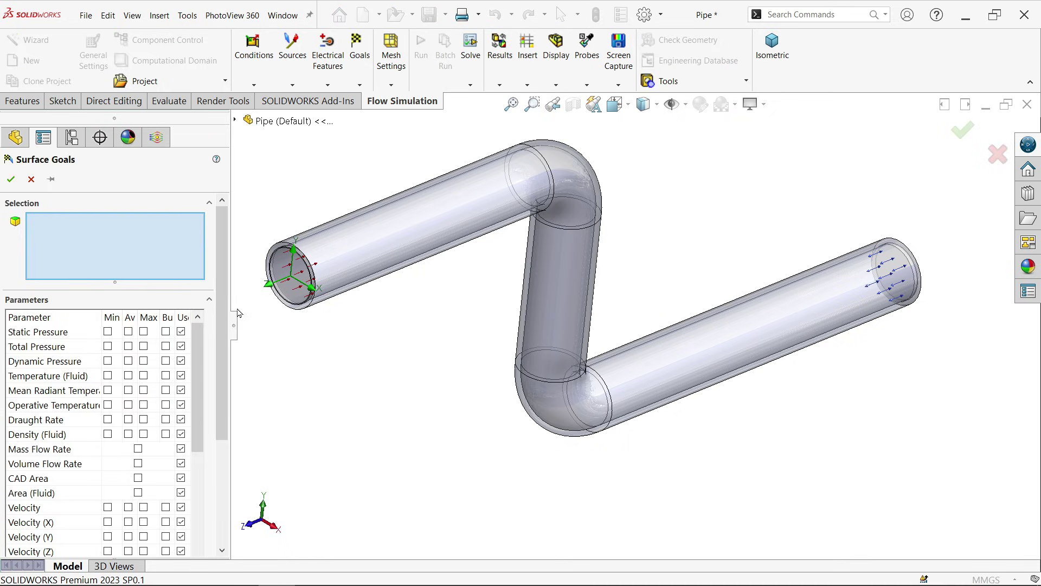
right_click(292, 289)
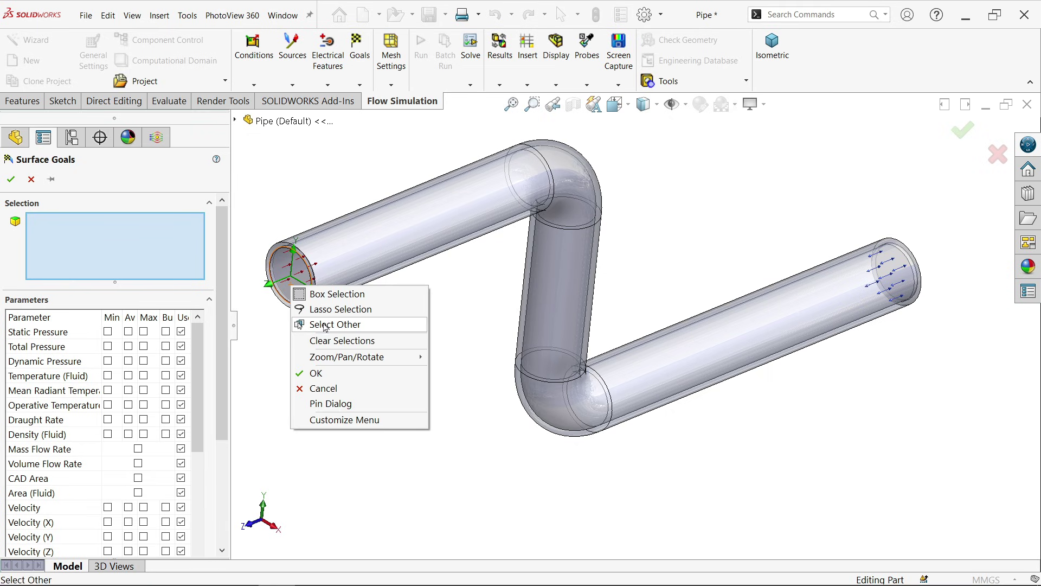
left_click(333, 325)
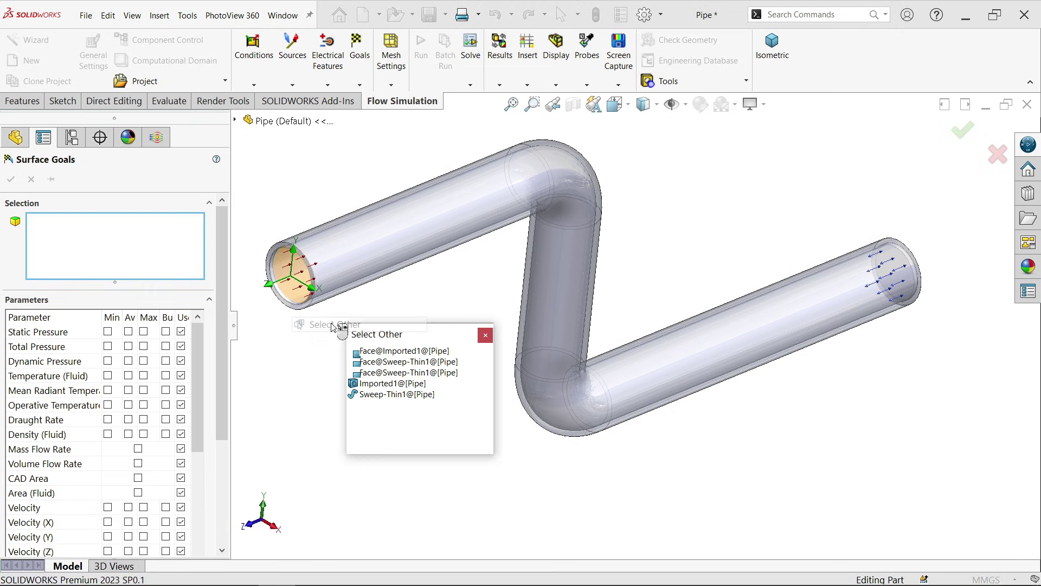
left_click(399, 351)
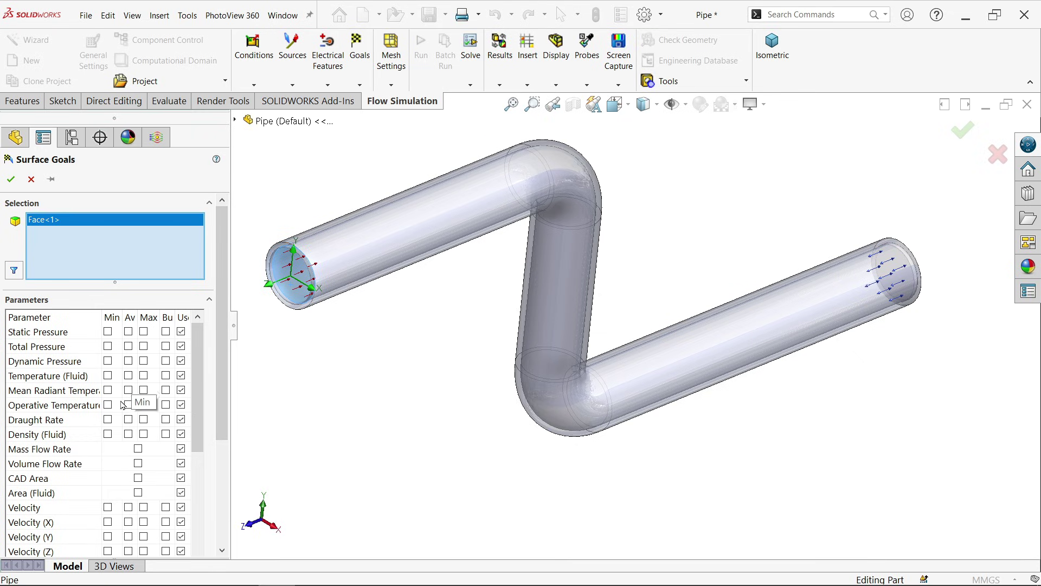
left_click(137, 478)
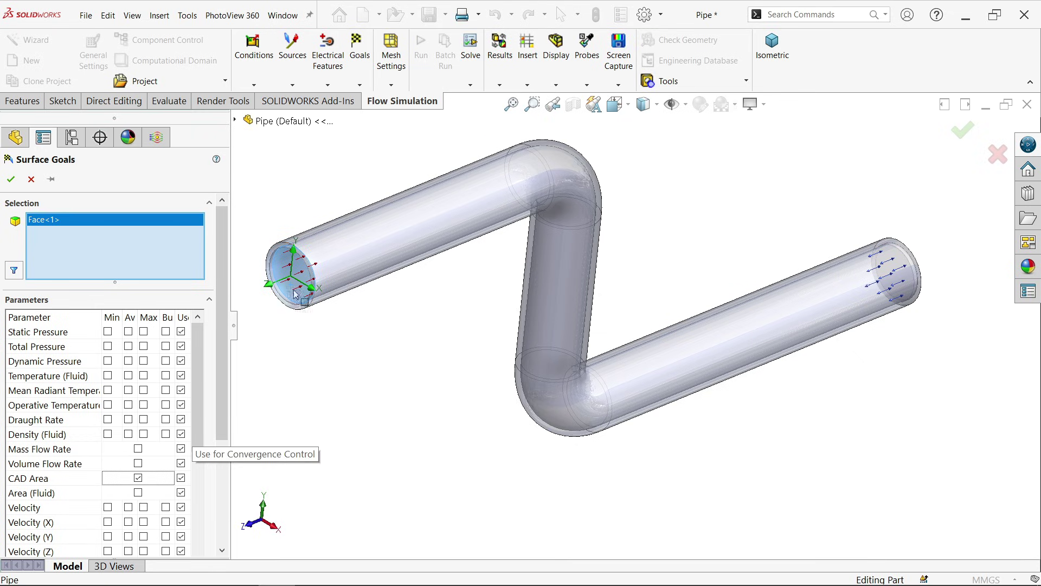
left_click(10, 179)
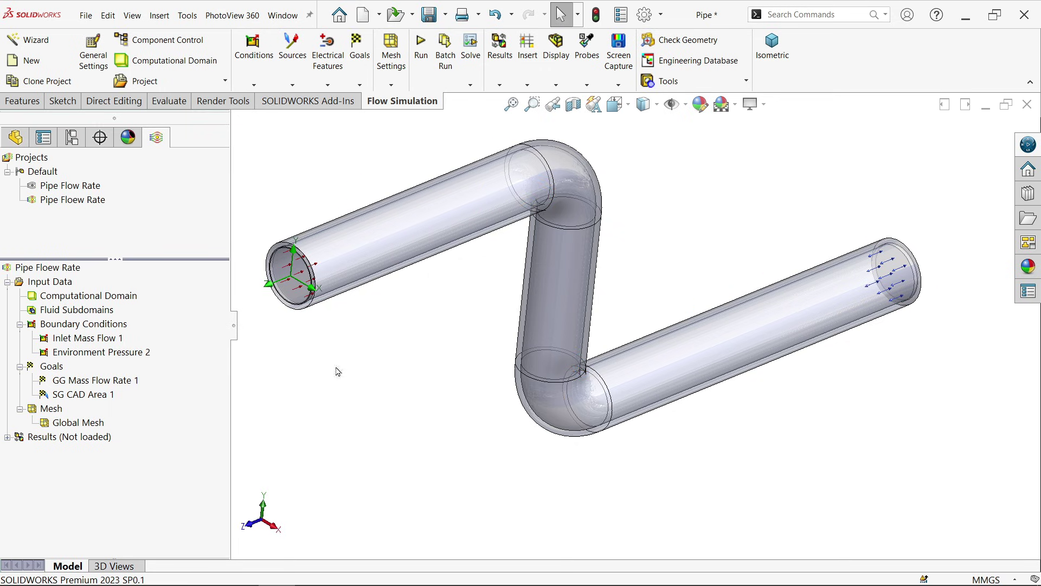
right_click(56, 368)
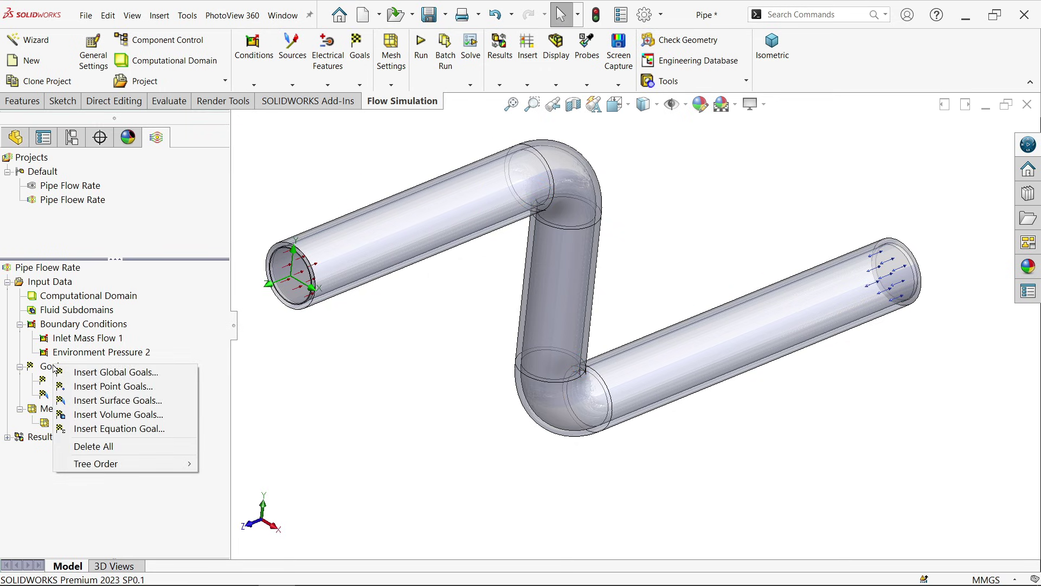
- Create Equation Goal 1 as GG Mass Flow Rate 1 / SG CAD Area 1
left_click(126, 430)
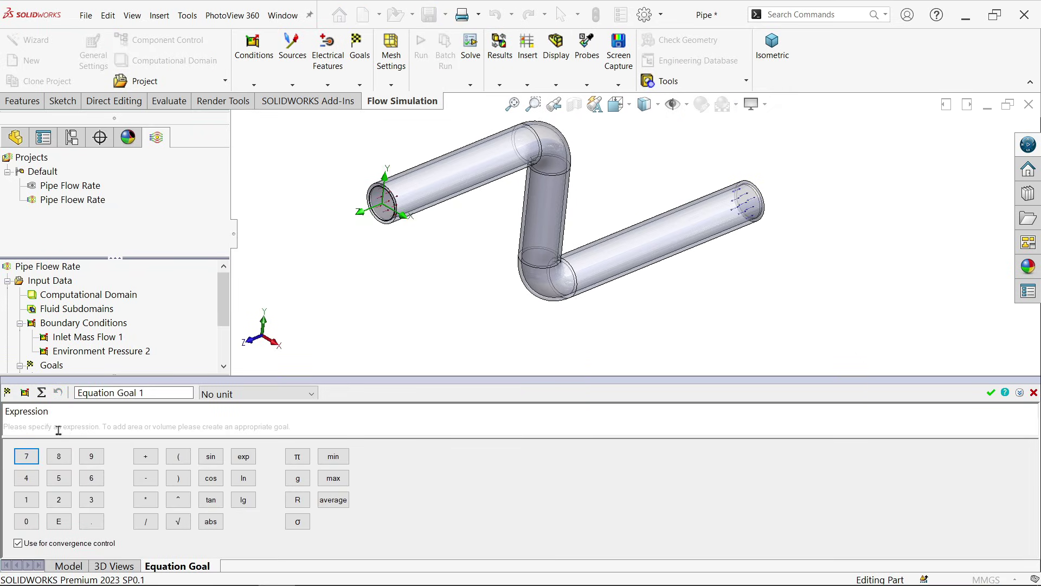
left_click(28, 426)
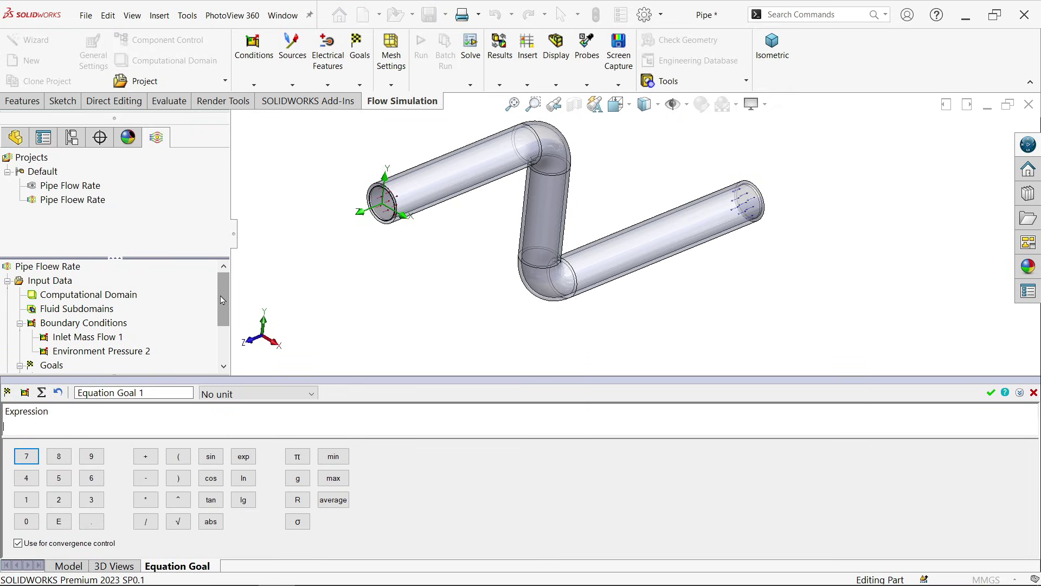
scroll(224, 298, "down", 1)
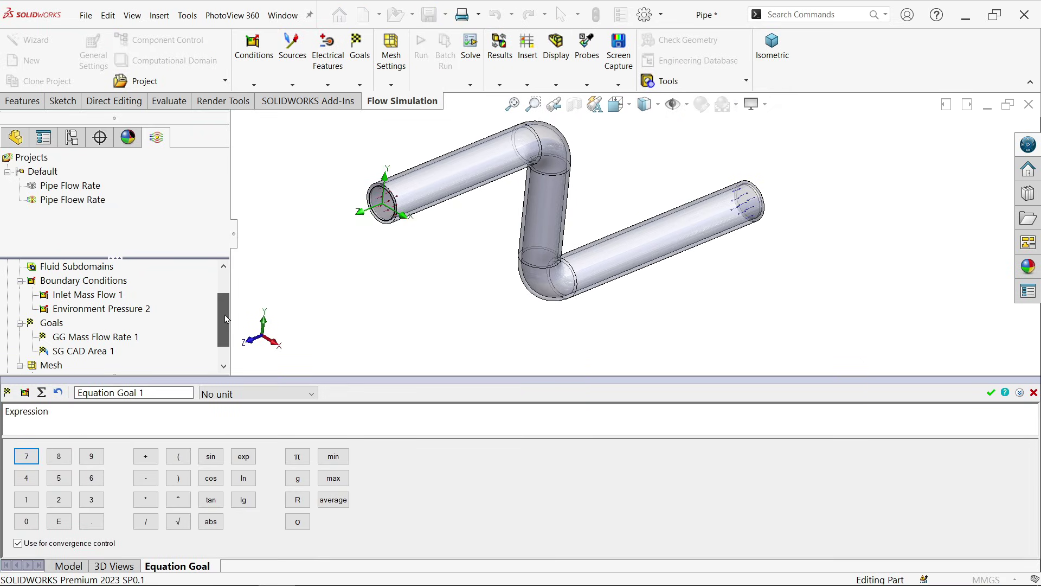
left_click(118, 338)
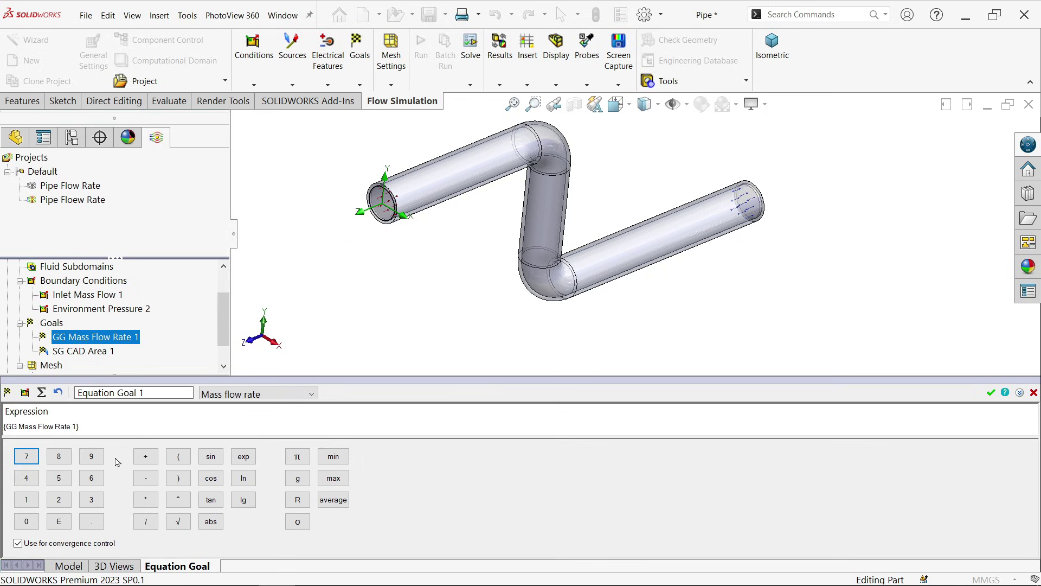
left_click(101, 353)
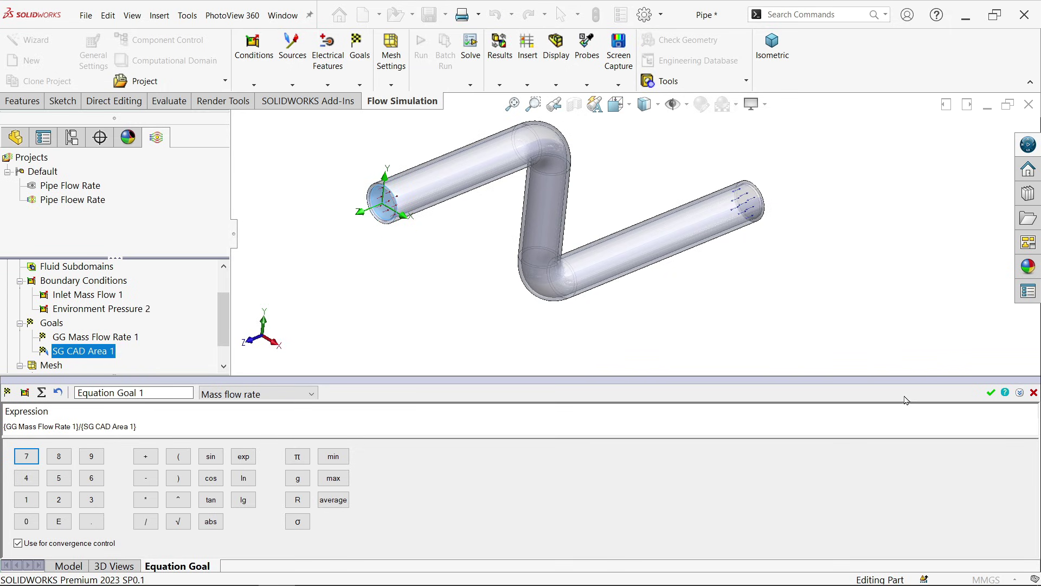
left_click(991, 392)
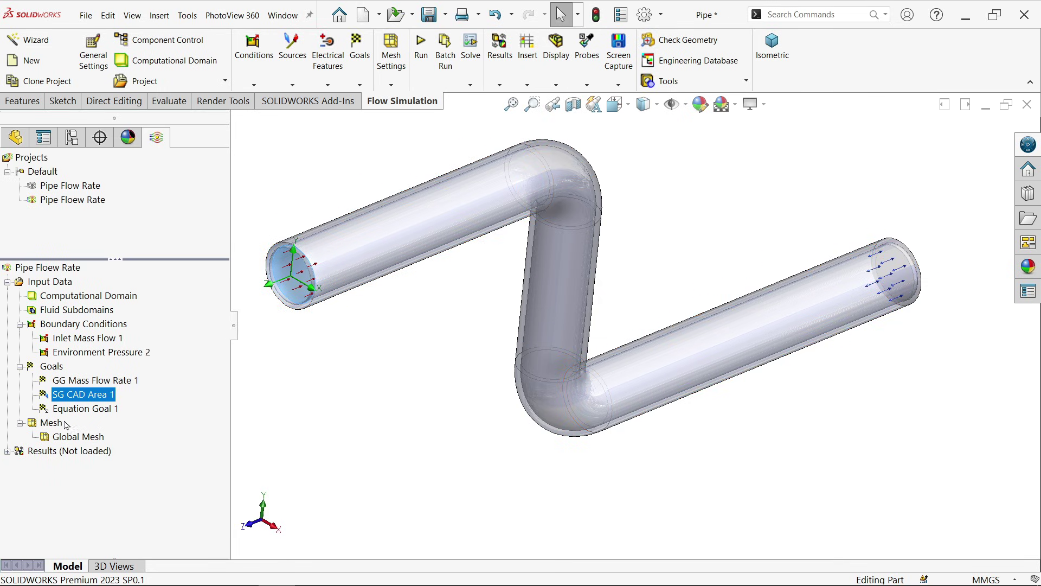
- Run a new calculation of the Pipe Floew Rate project
left_click(352, 392)
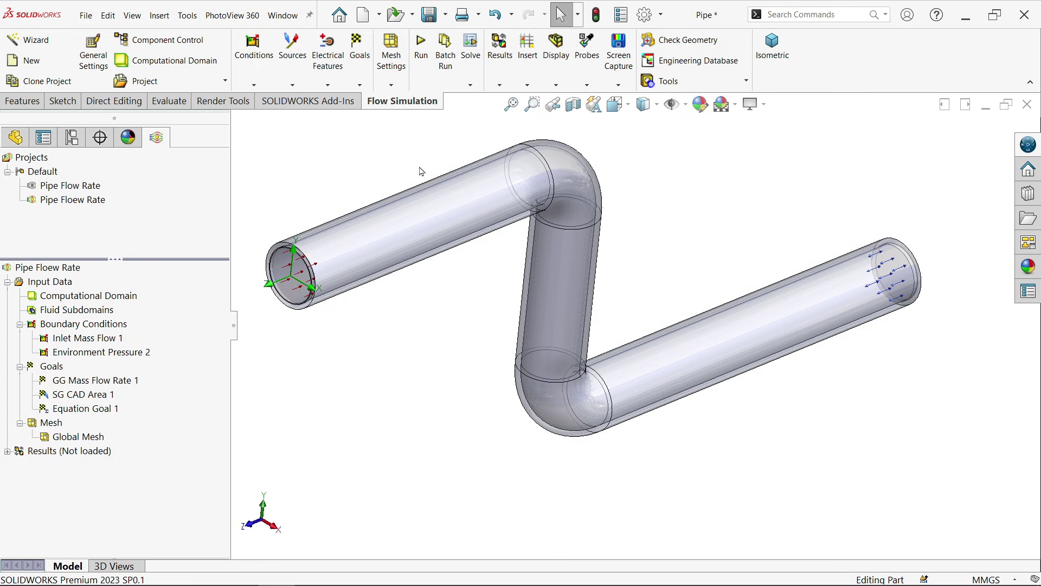
left_click(422, 52)
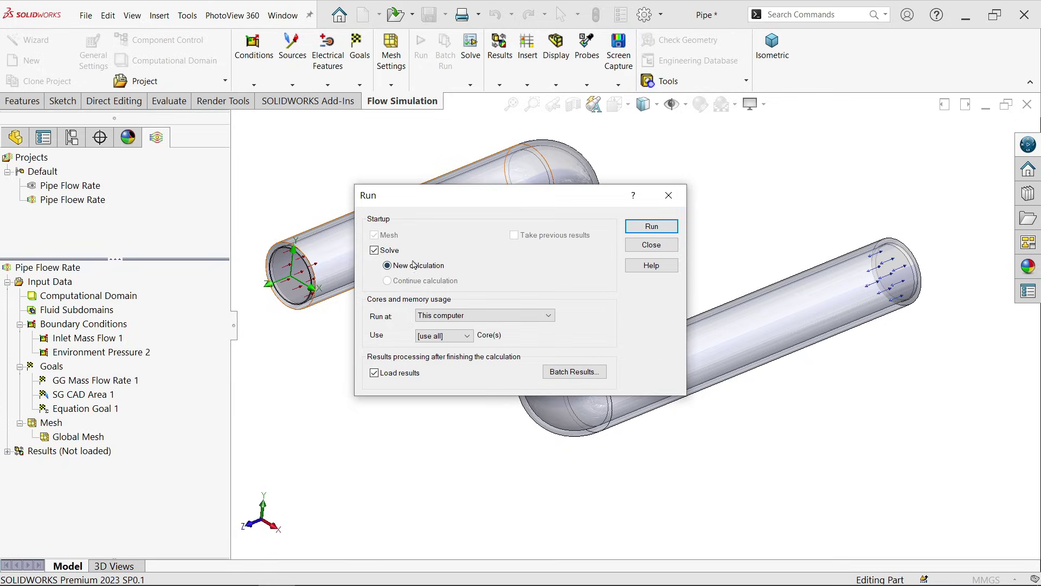
left_click(633, 228)
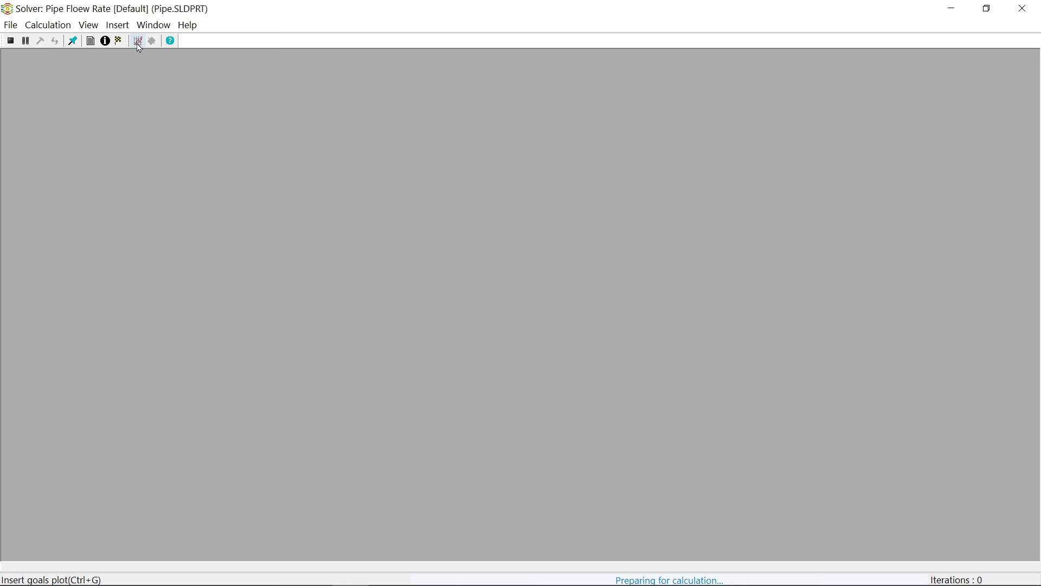
- Add a goals plot showing all three goals to the solver
left_click(138, 41)
left_click(377, 248)
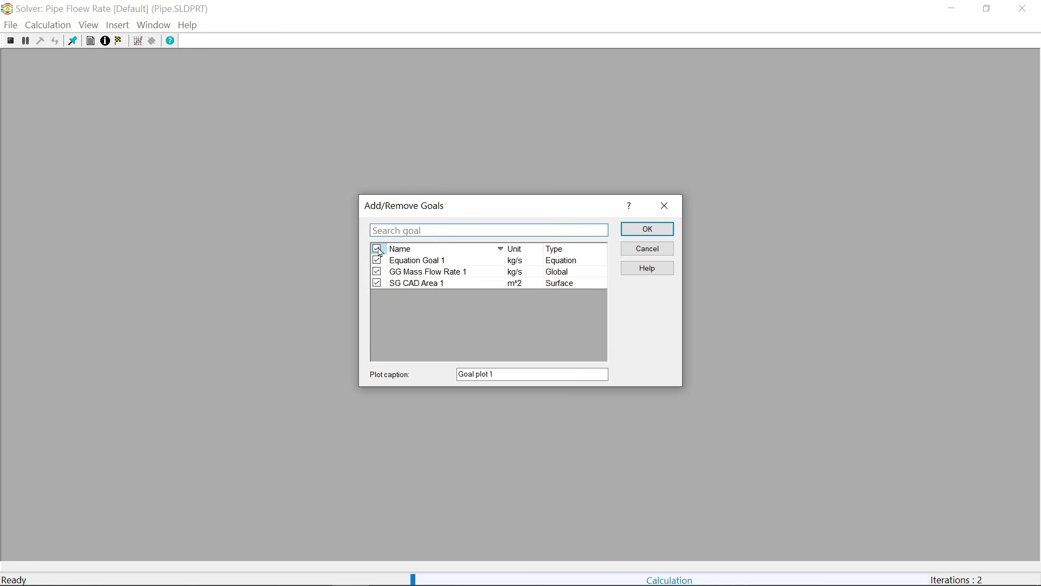
left_click(651, 228)
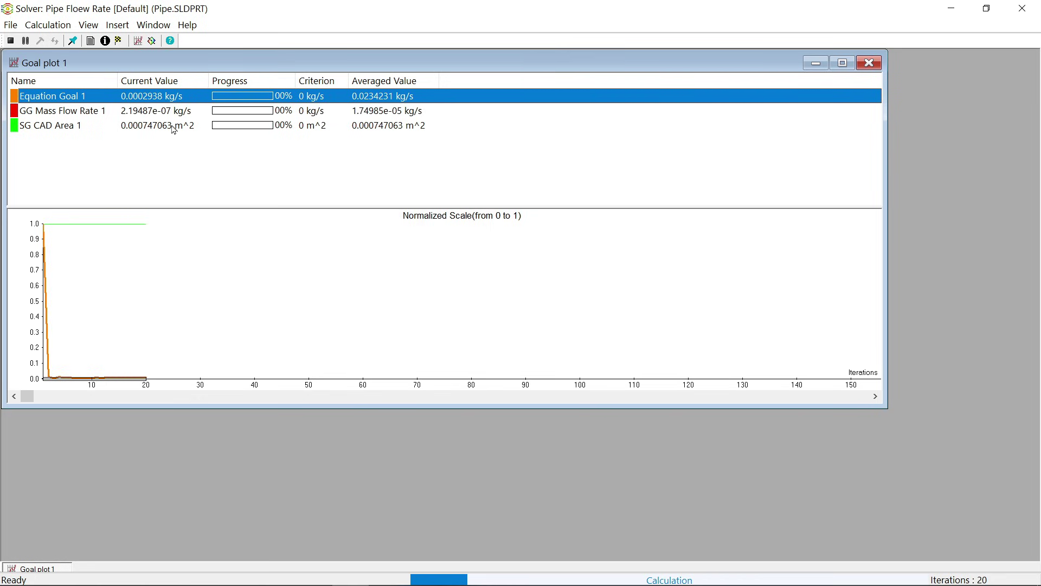
- Add a Front Plane pressure preview and widen its window
left_click(152, 41)
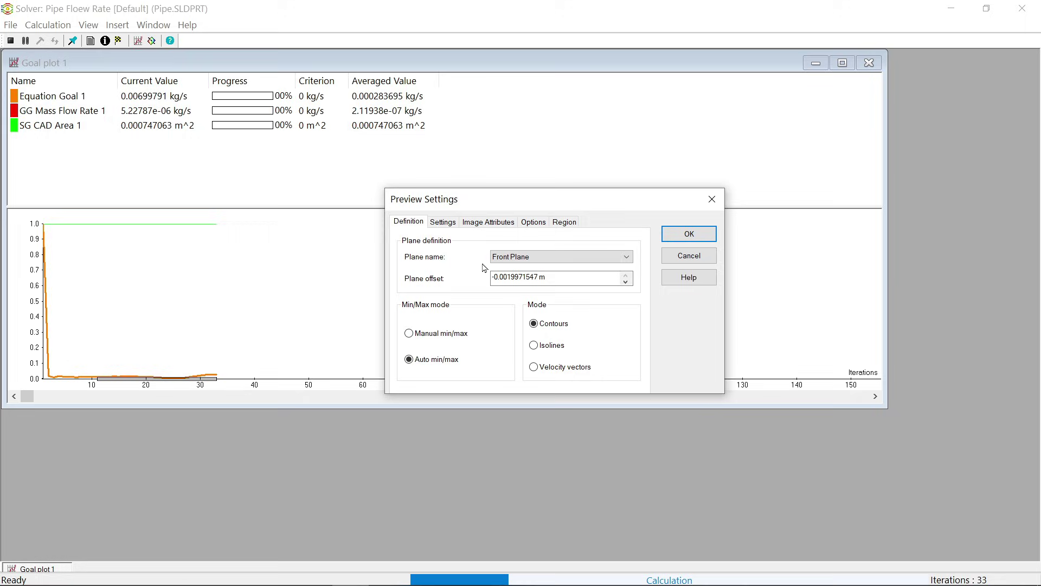
left_click(443, 222)
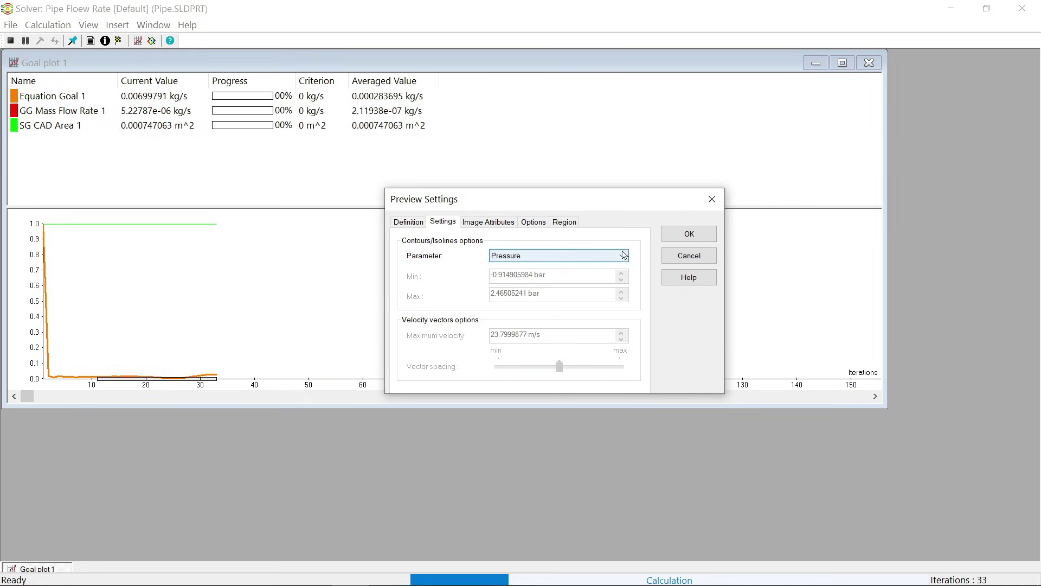
left_click(689, 236)
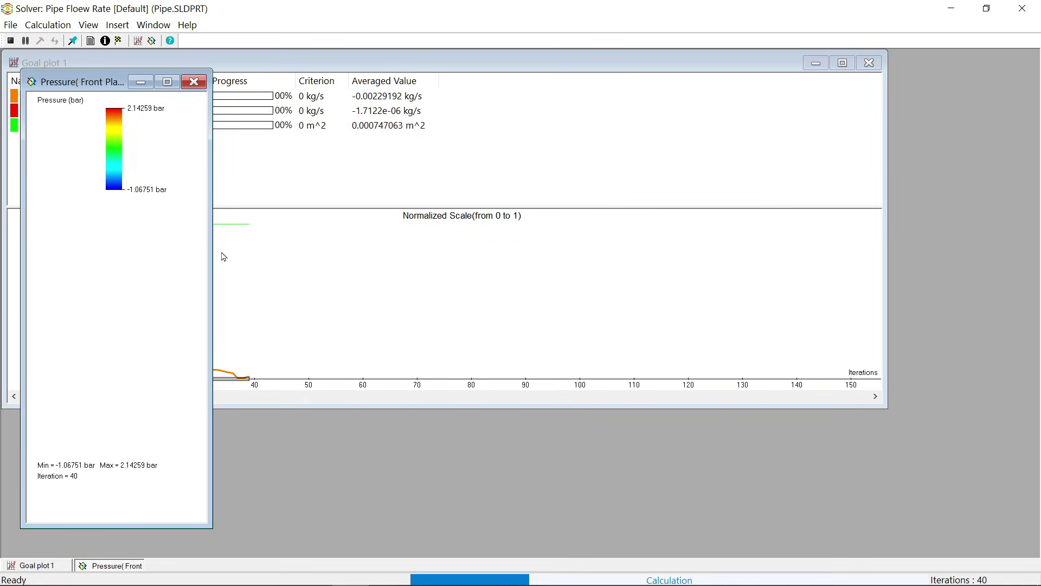
left_click_drag(211, 252, 355, 253)
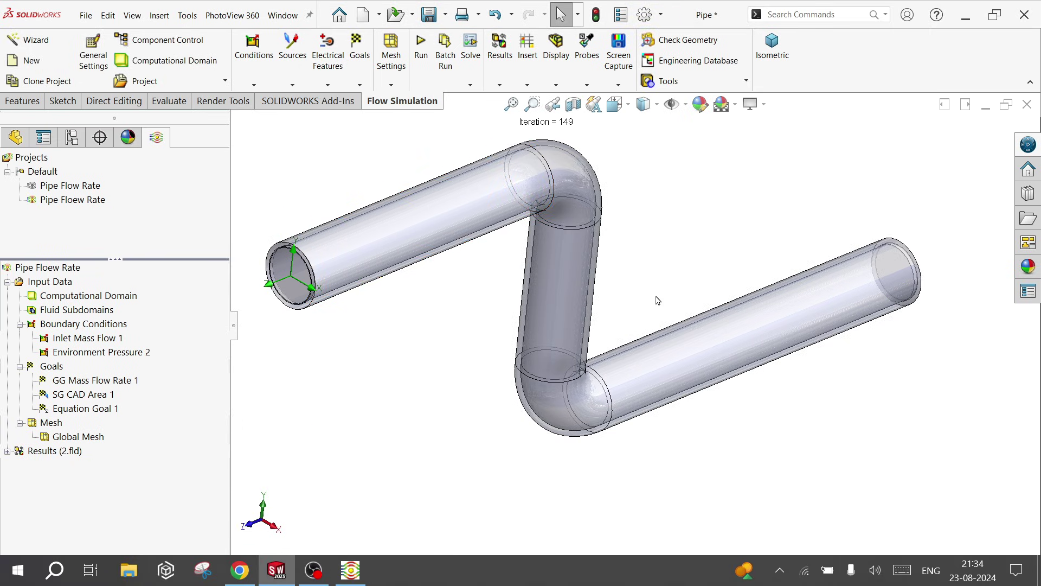
- Expand Results (2.fld) and bring up the Flow Trajectories context menu
mouse_move(439, 362)
middle_mouse_down()
mouse_move(423, 333)
mouse_move(434, 344)
middle_mouse_up()
left_click_drag(233, 328, 159, 333)
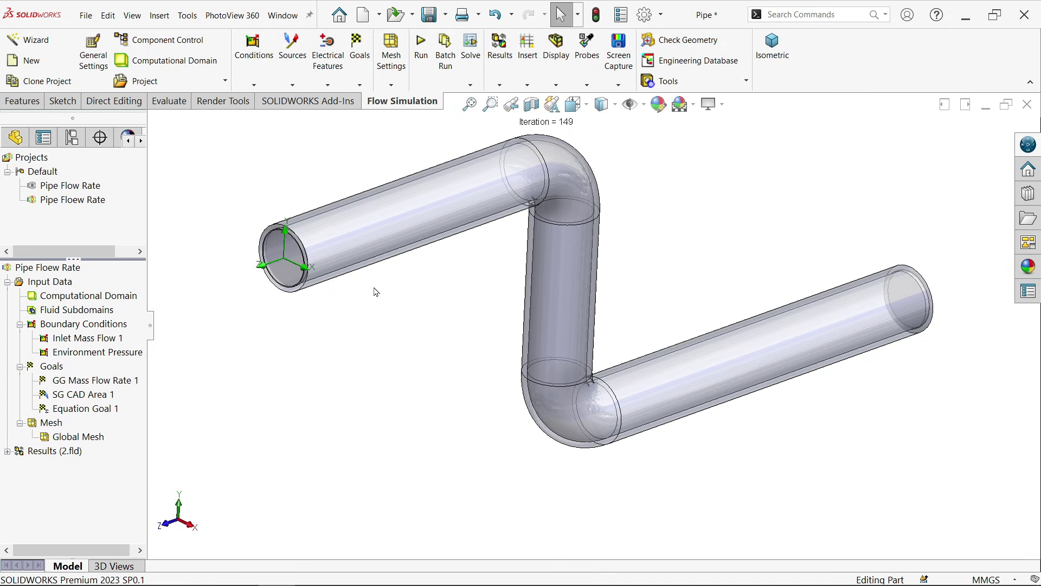
left_click(7, 451)
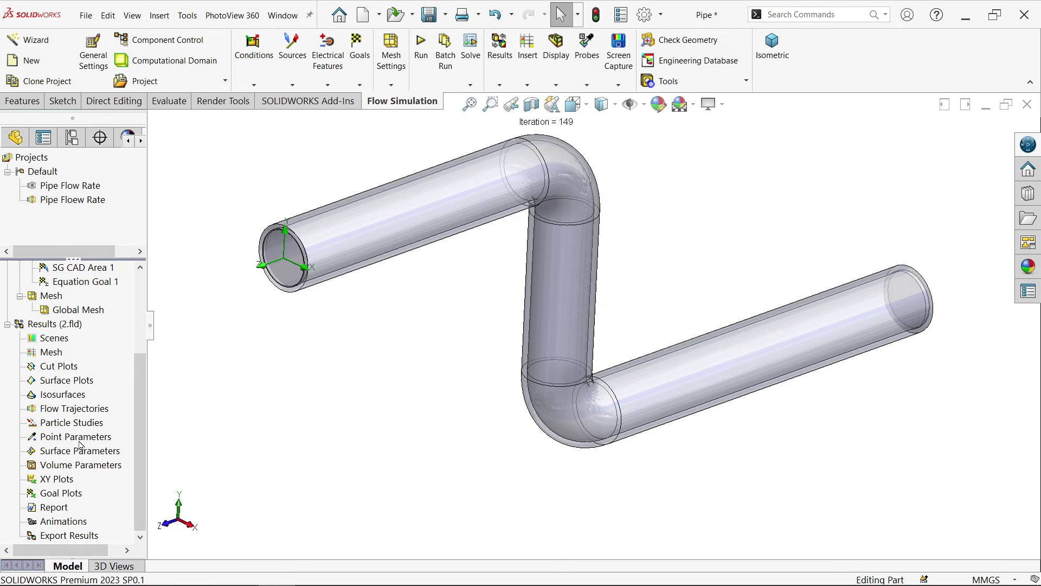
right_click(78, 413)
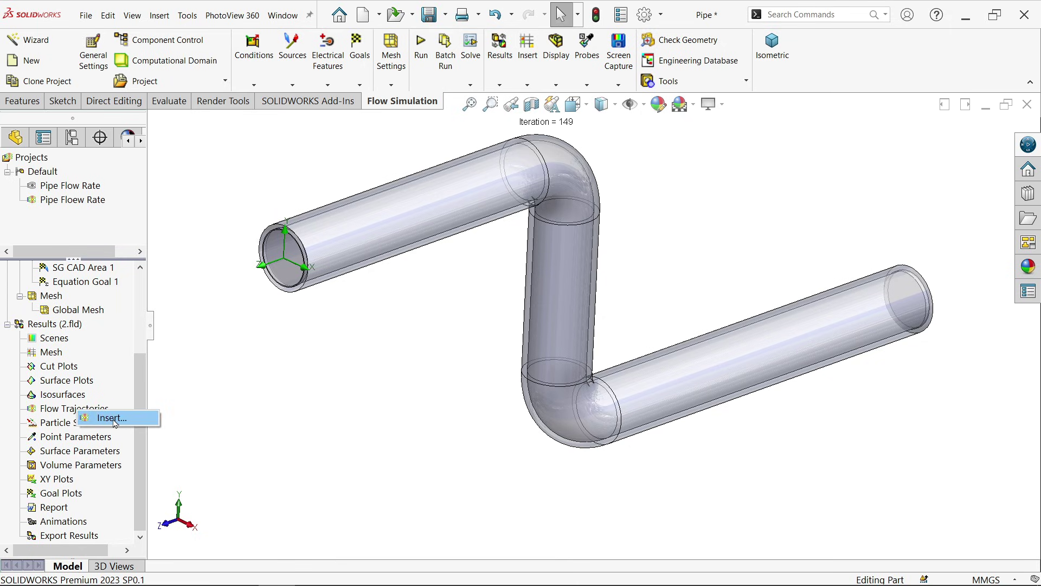
- Create Flow Trajectories 1 from the left pipe end face: 25 points, 0.003 m pipe lines, coloured by Pressure
left_click(113, 418)
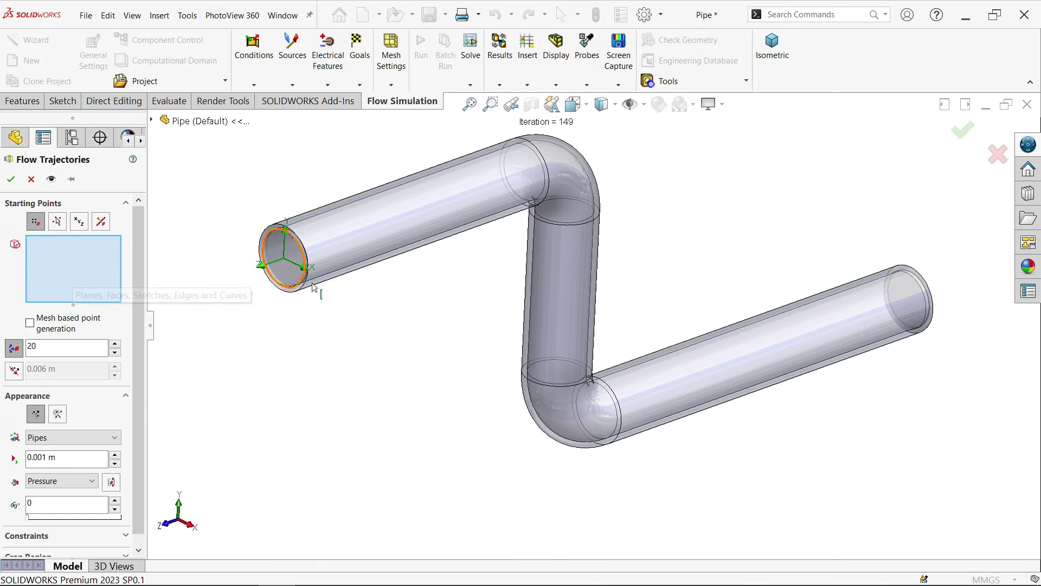
right_click(289, 277)
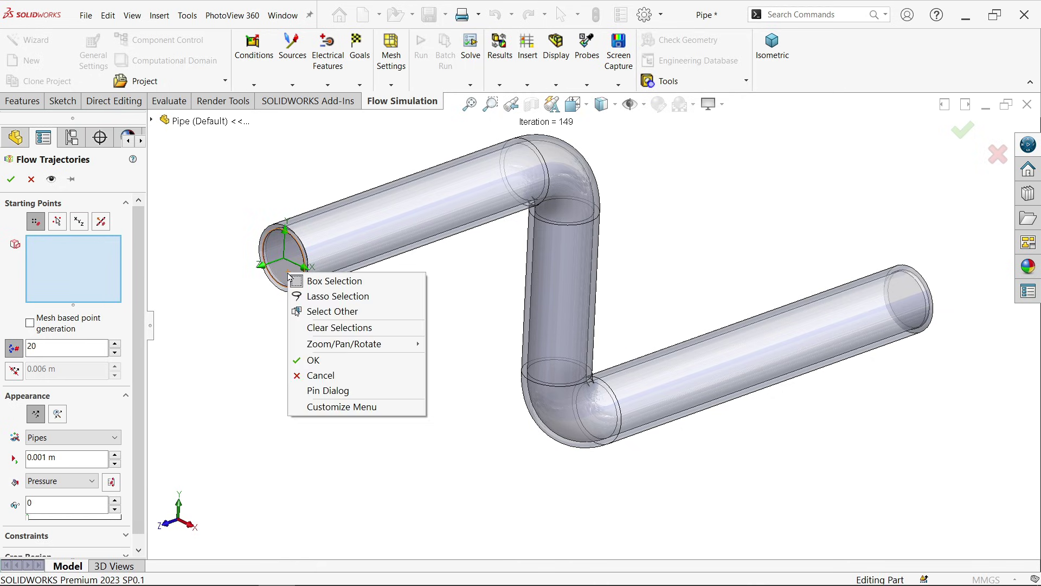
left_click(330, 309)
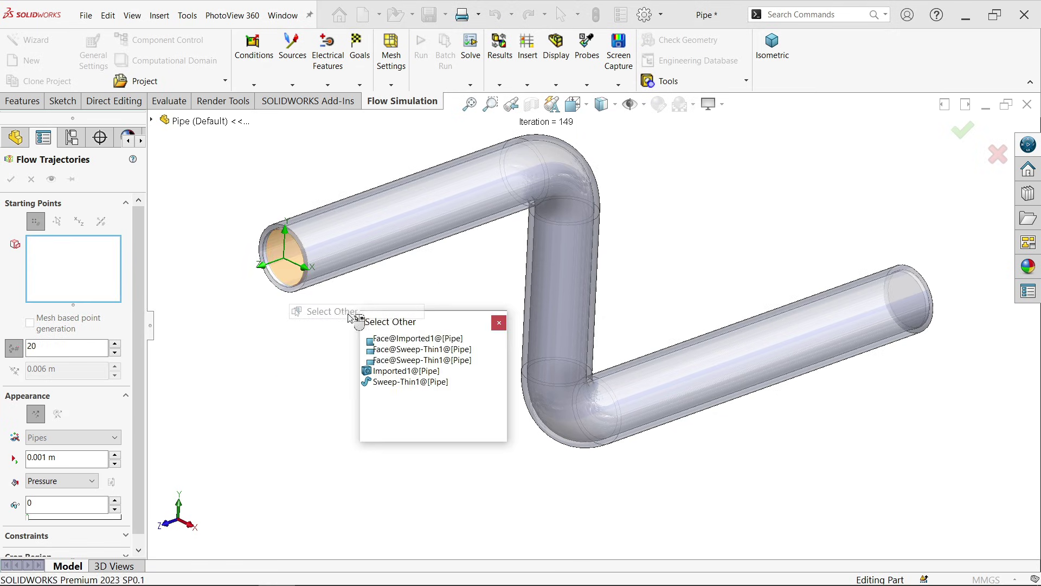
left_click(420, 339)
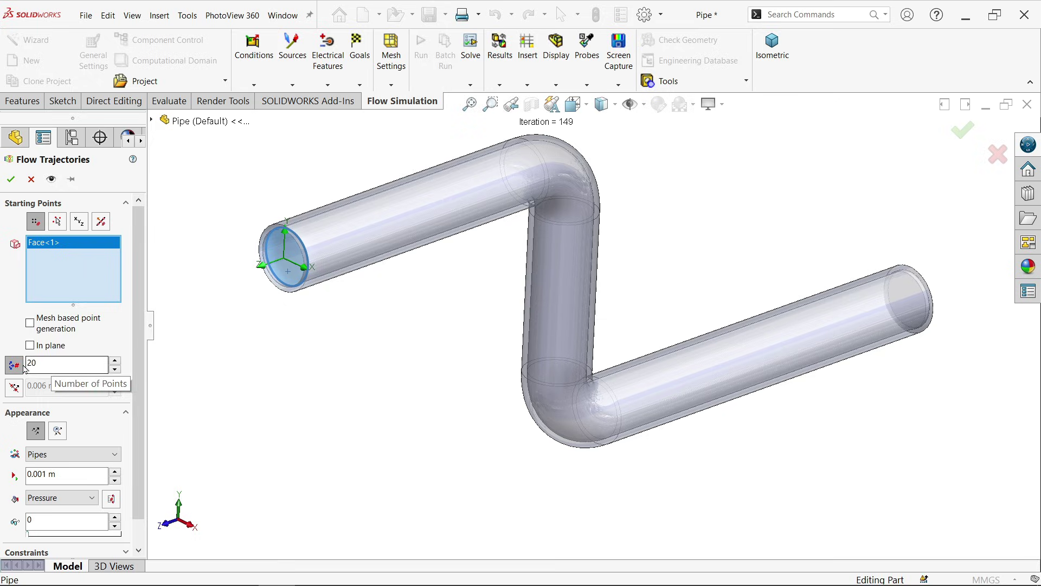
left_click(43, 362)
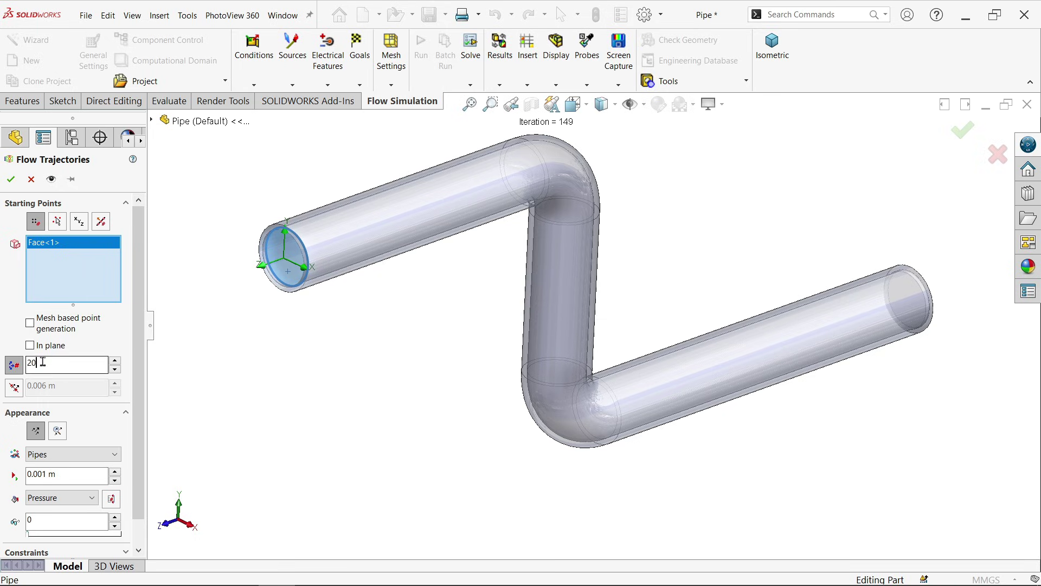
double_click(42, 361)
type("25")
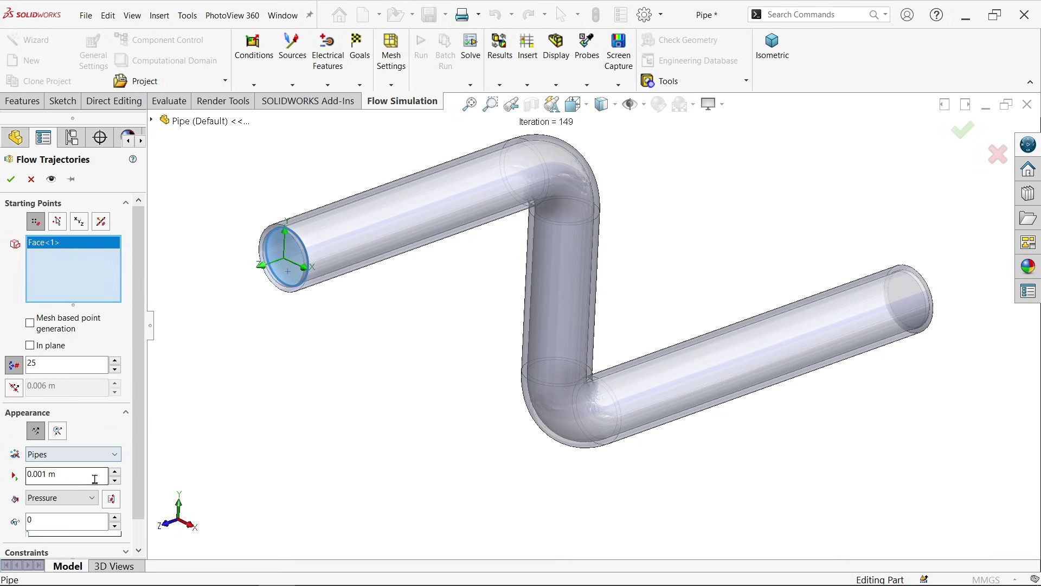
left_click(115, 471)
left_click(57, 498)
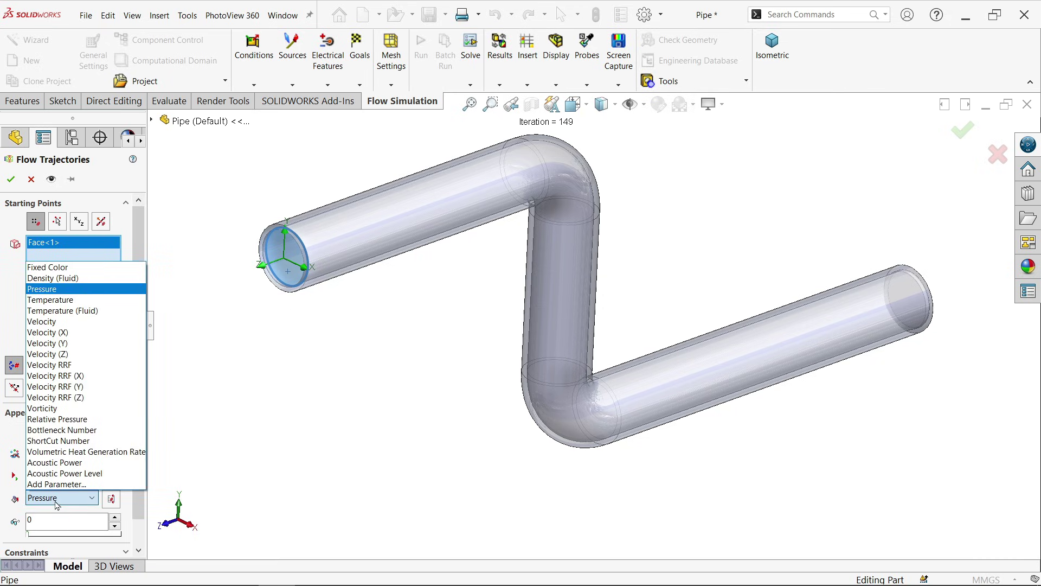
left_click(57, 504)
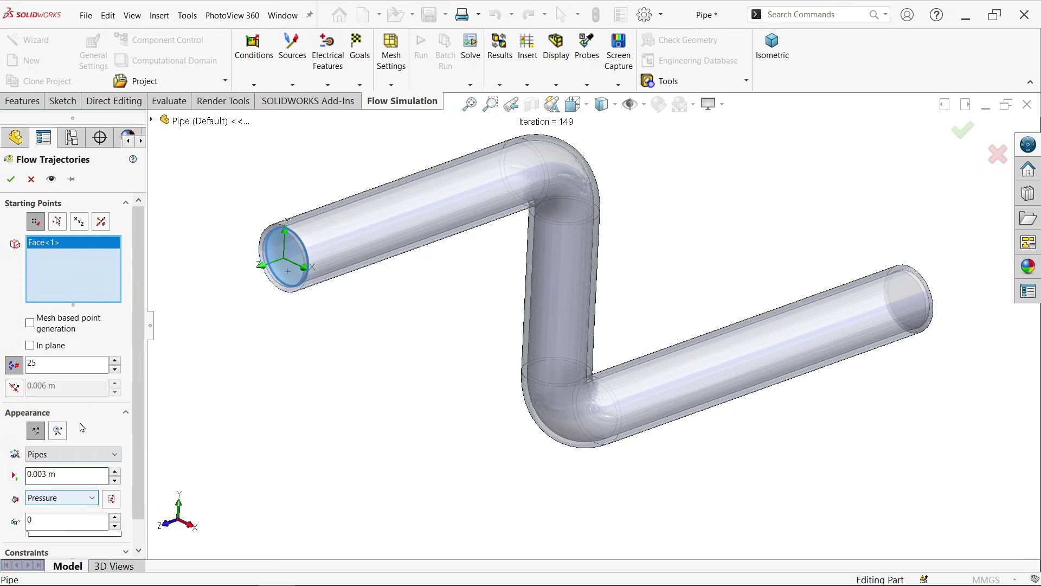
left_click(9, 180)
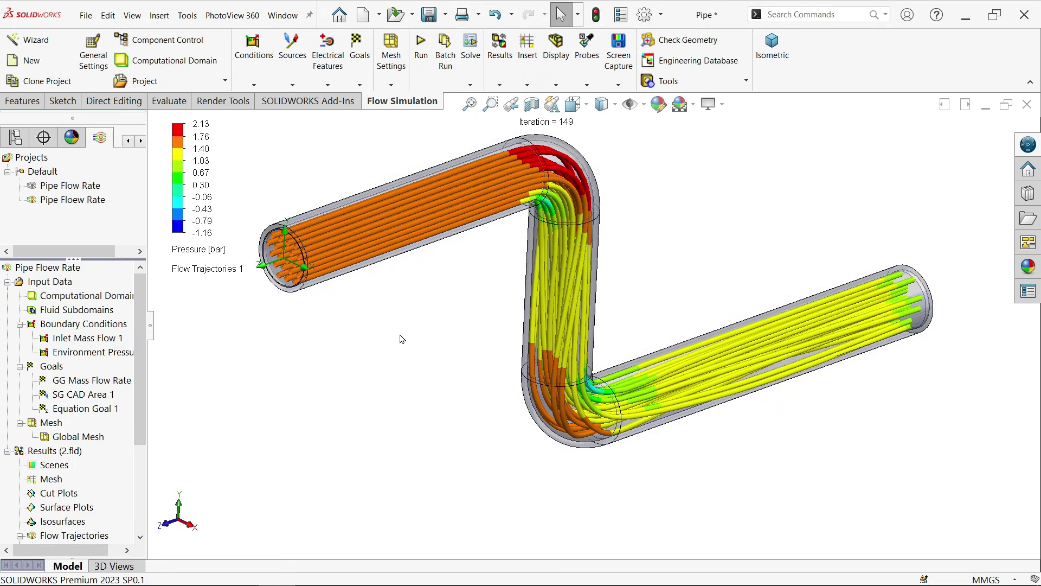
- Play the Flow Trajectories 1 animation, keeping the legend on Pressure (2.13 to -1.16 bar)
mouse_move(400, 339)
middle_mouse_down()
mouse_move(407, 332)
mouse_move(394, 329)
middle_mouse_up()
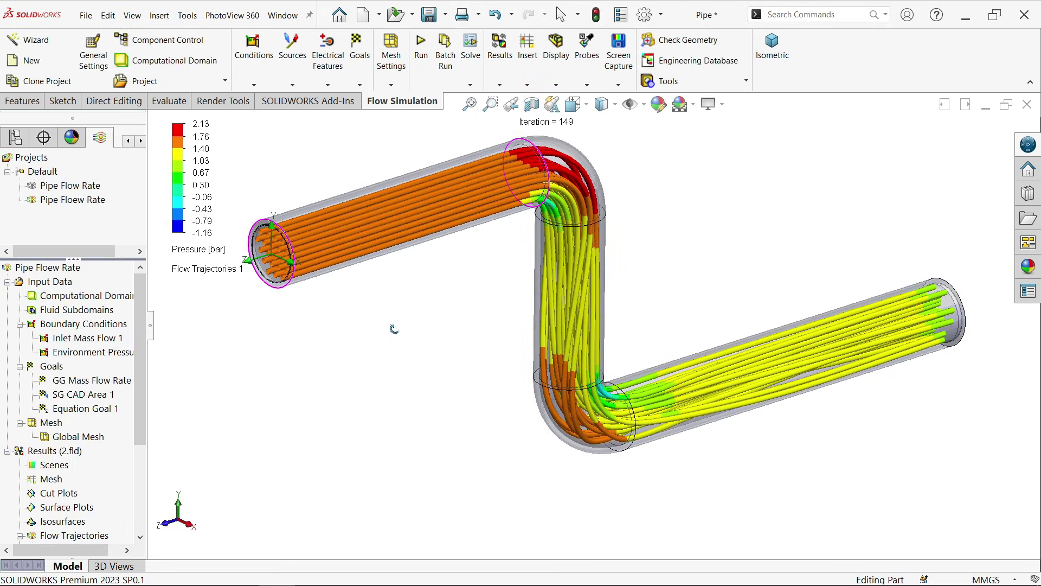
scroll(63, 510, "down", 1)
left_click(74, 509)
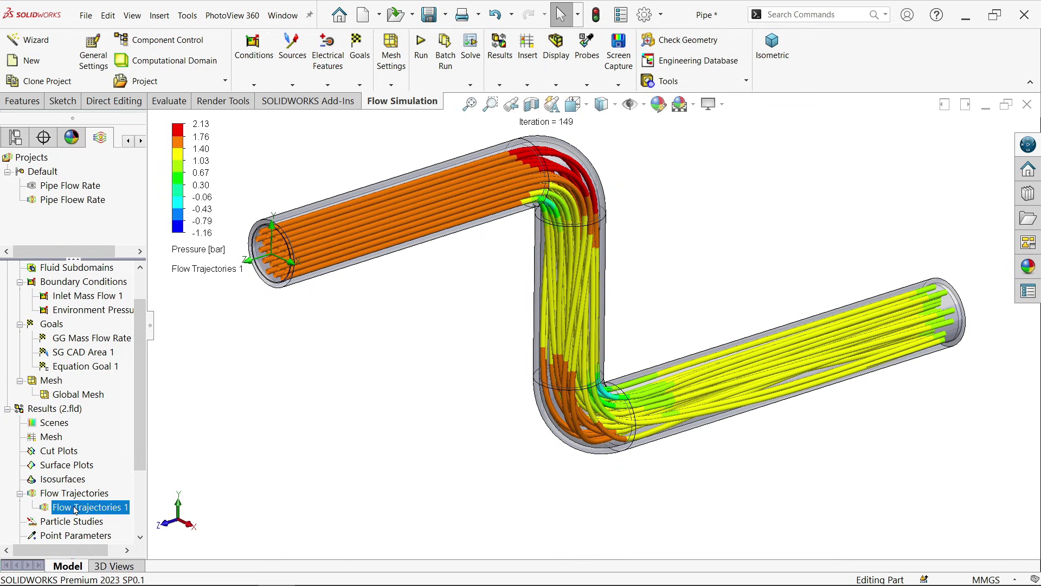
right_click(74, 508)
left_click(120, 398)
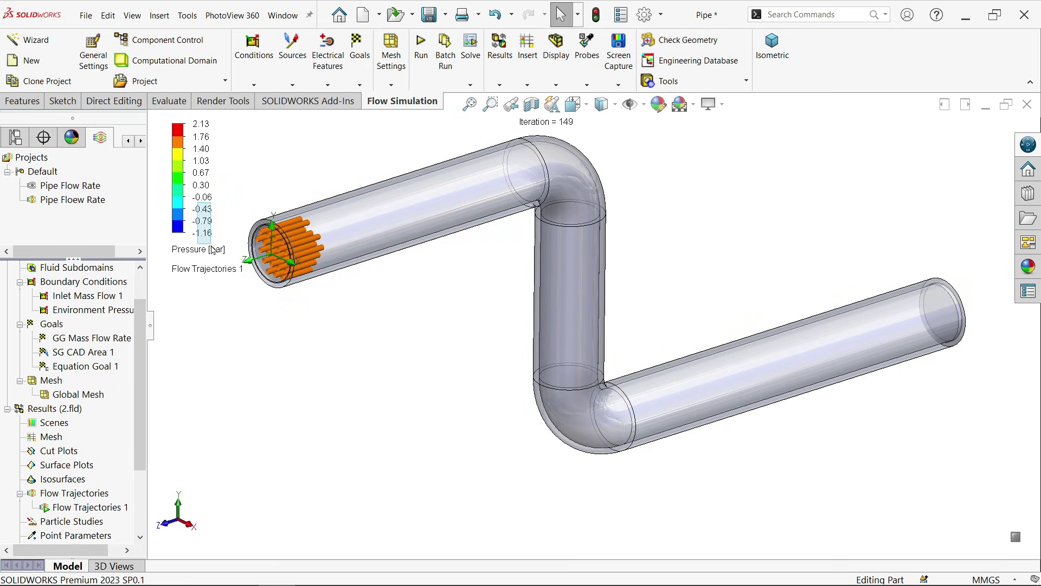
left_click(199, 249)
left_click(448, 315)
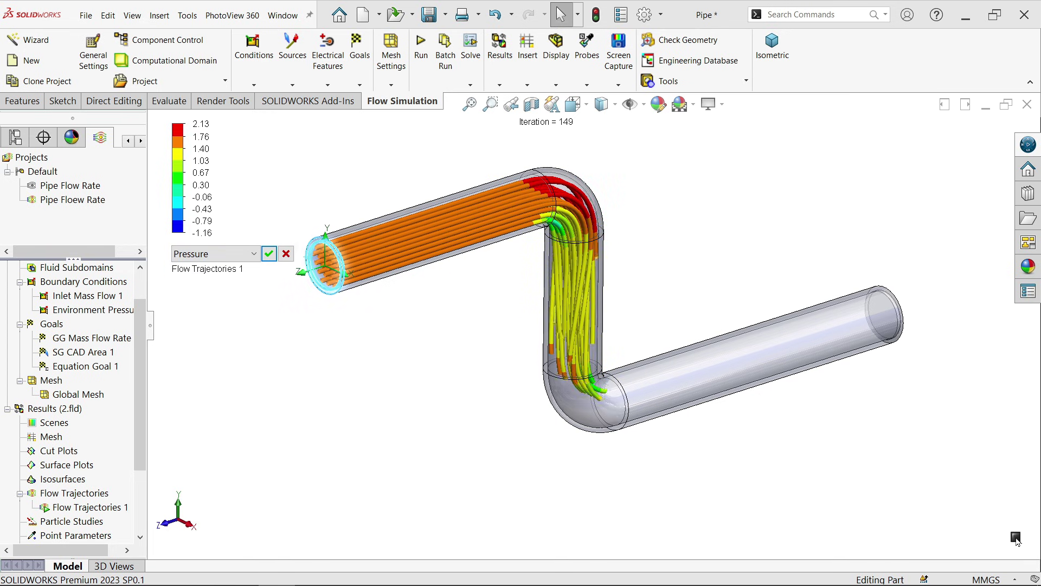
left_click(1017, 541)
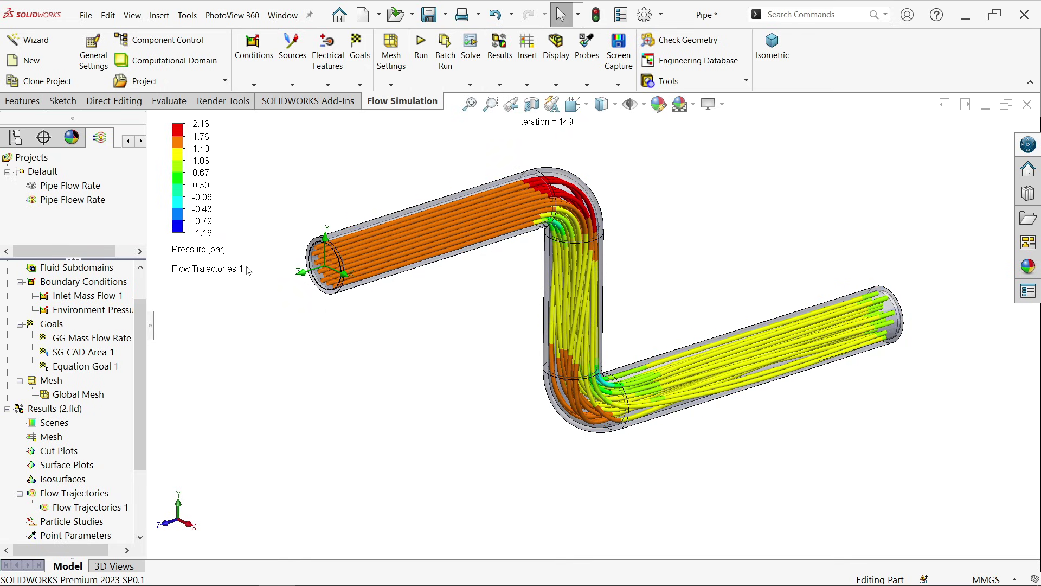
- Recolour Flow Trajectories 1 by Temperature (20.01–20.07 °C) and replay its animation from the inlet
left_click(196, 252)
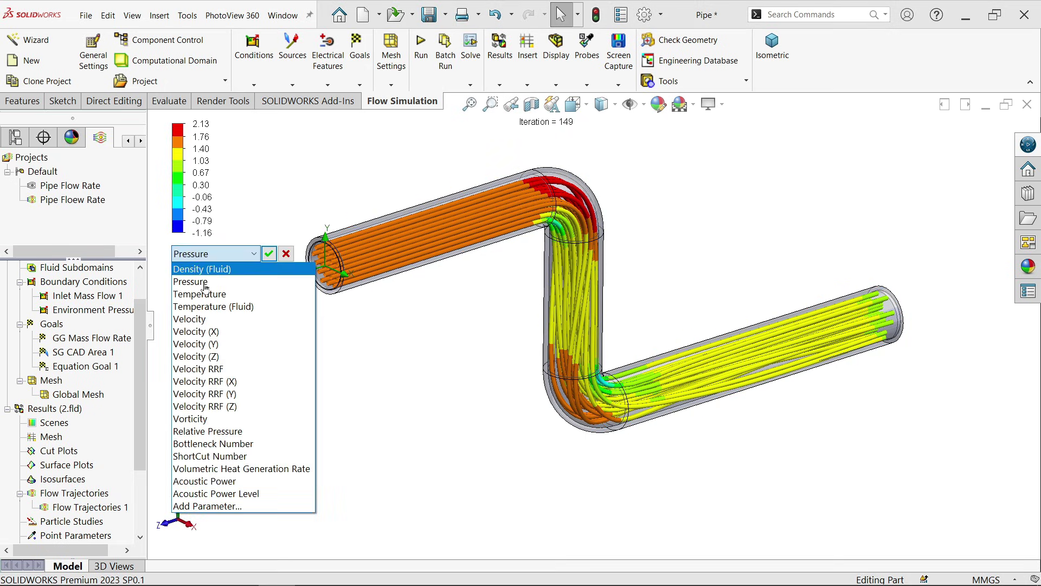
left_click(233, 292)
left_click(270, 254)
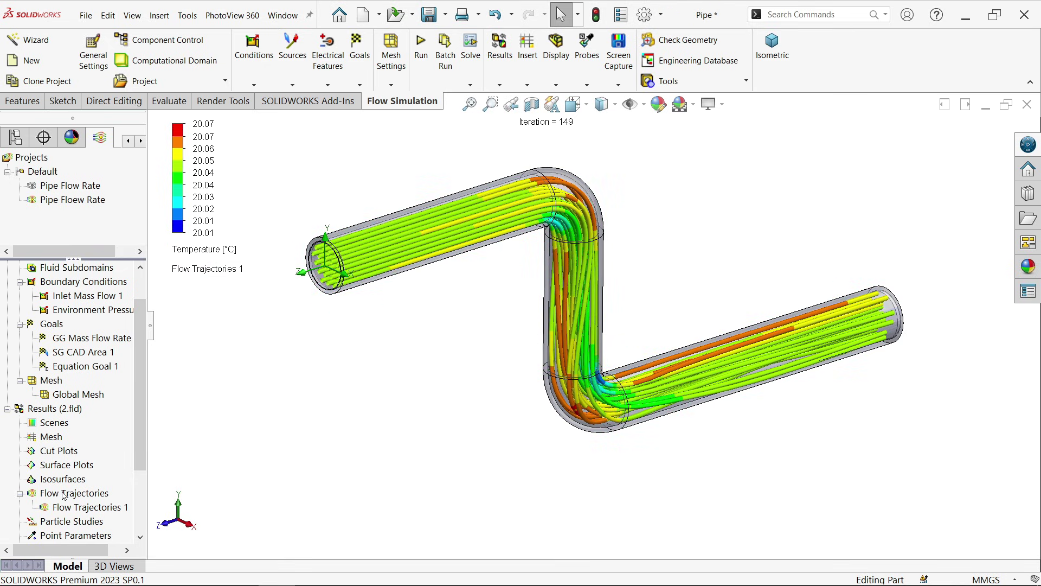
right_click(59, 511)
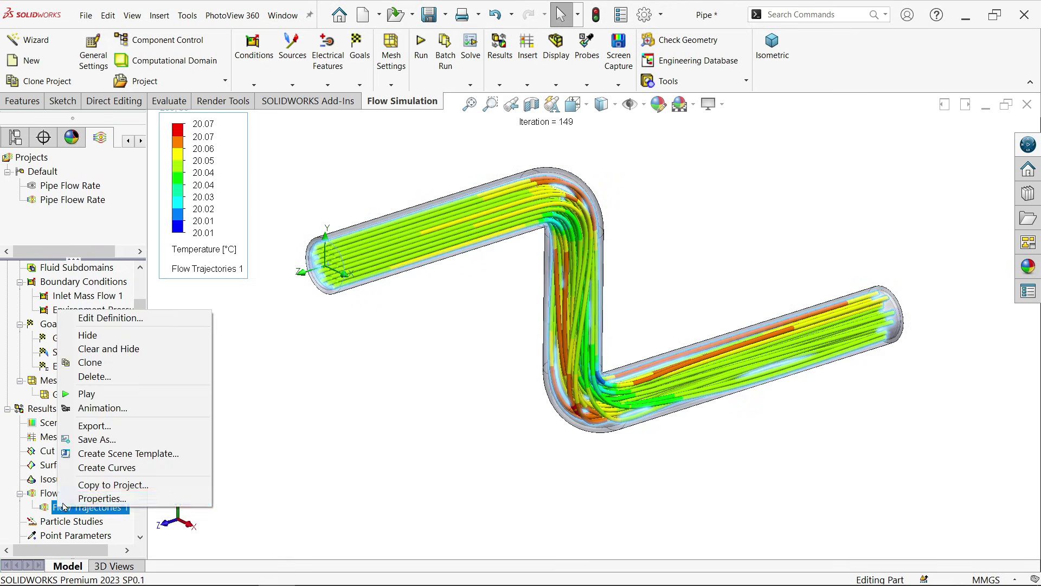
left_click(89, 397)
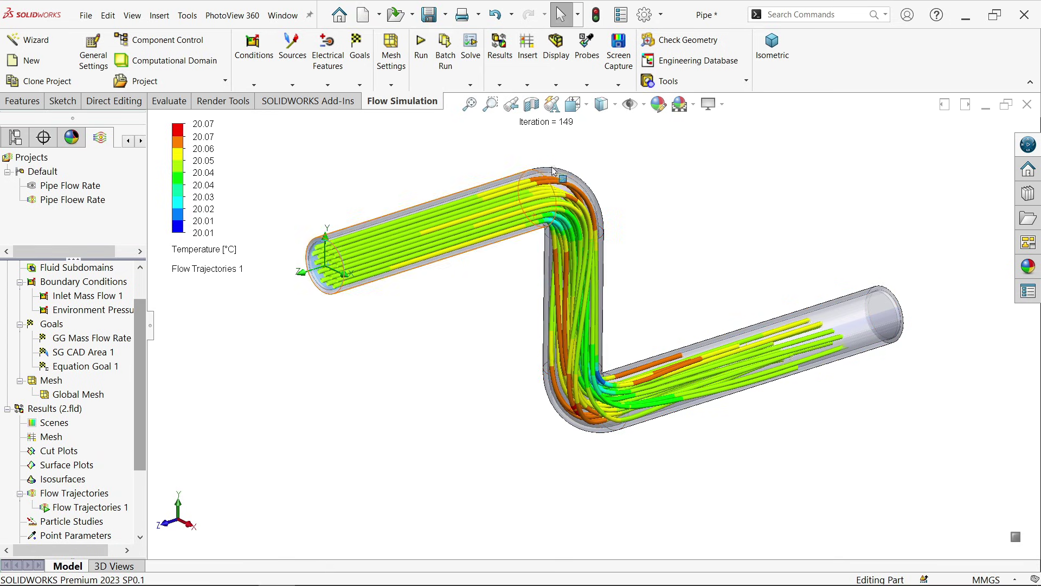
- Show the pipe in the Right view orientation
left_click(590, 111)
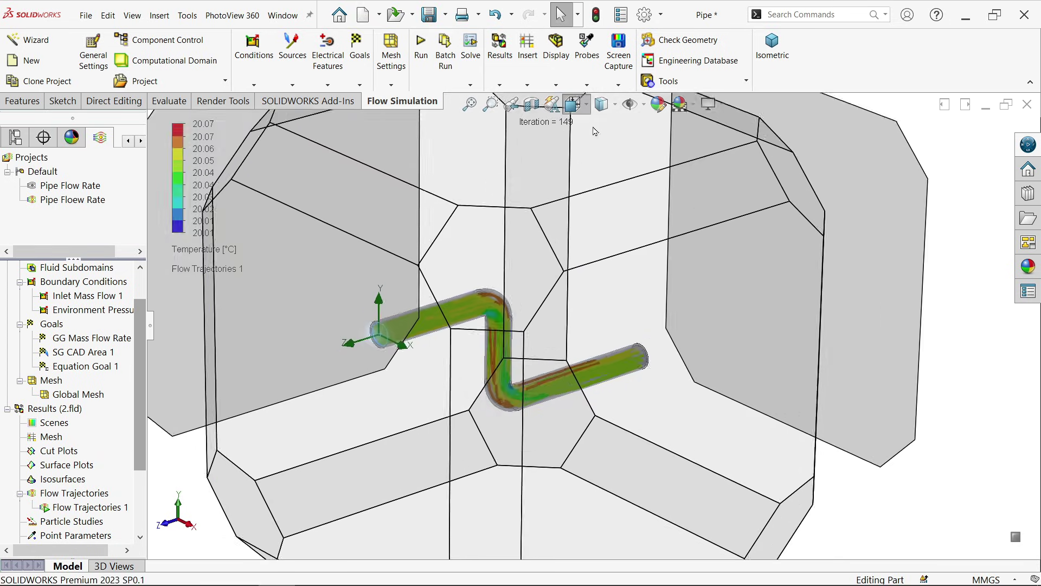
left_click(539, 373)
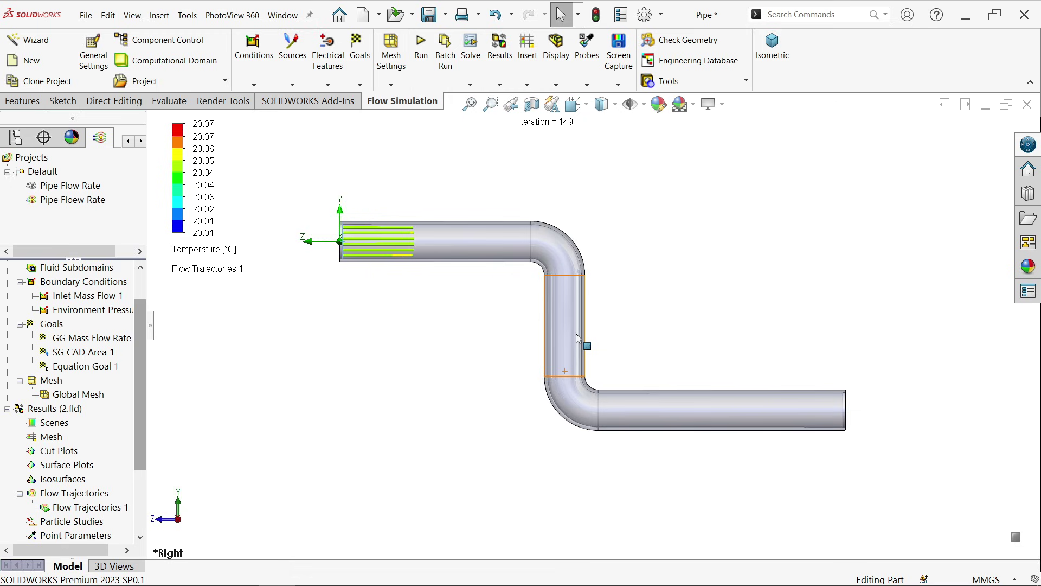
scroll(581, 350, "up", 3)
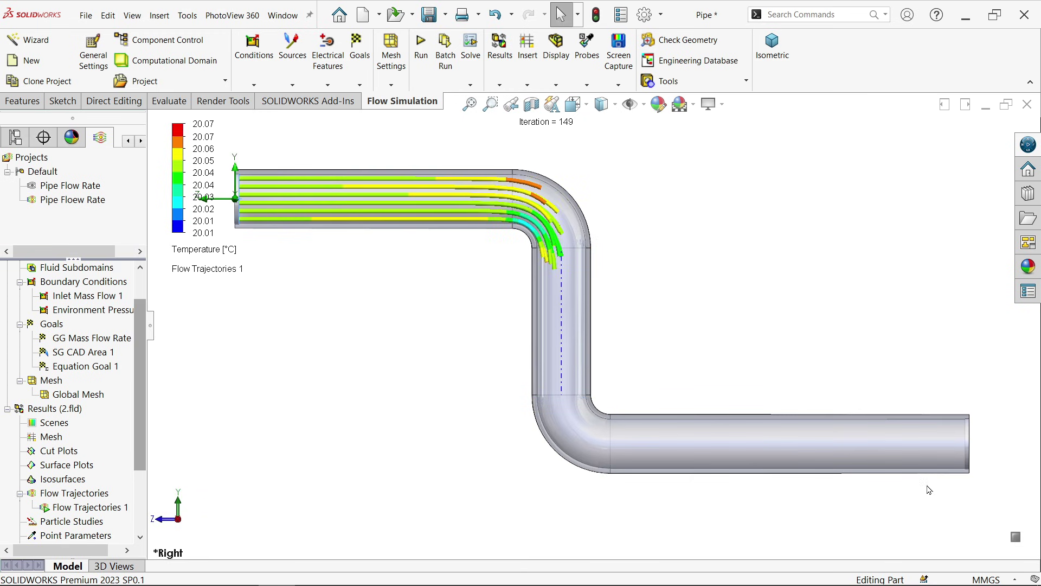
- Recolour the flow trajectories by Velocity, scaled 0 to 22.914 m/s
left_click(226, 241)
left_click(223, 254)
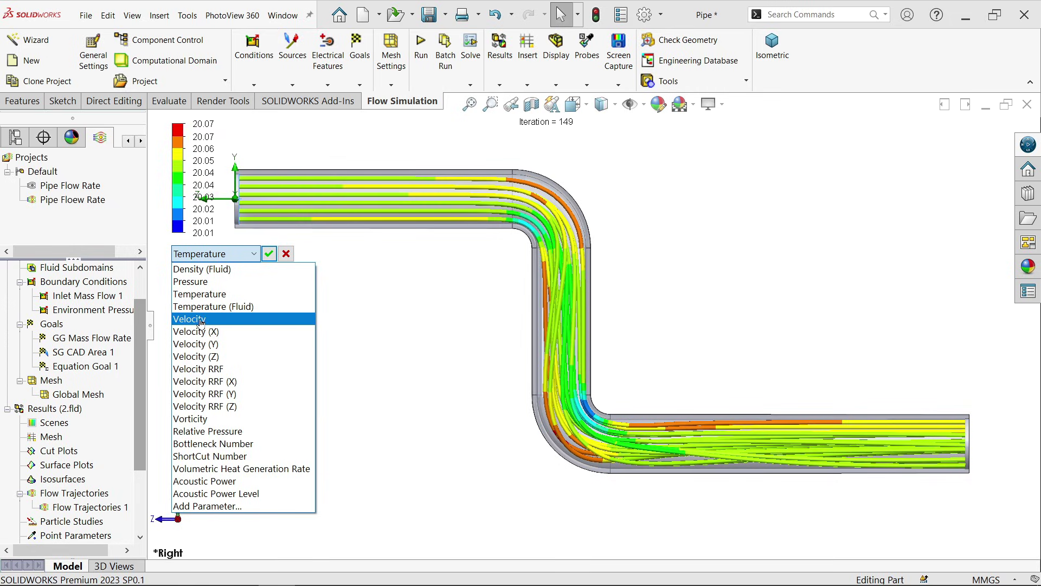
left_click(200, 320)
left_click(269, 255)
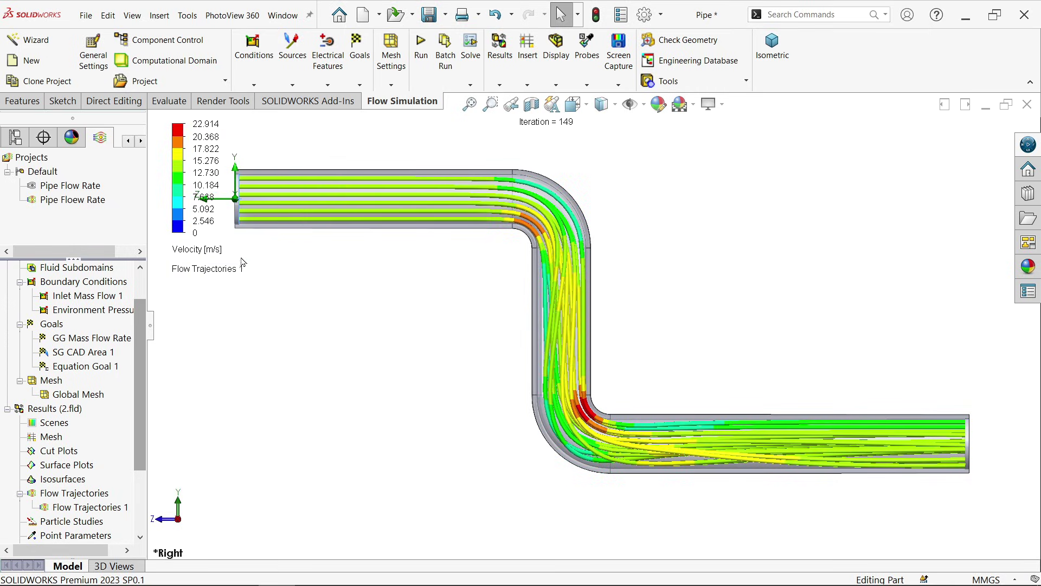
- Replay the velocity trajectories, view the pipe isometrically from a flatter angle, then hide Flow Trajectories 1
right_click(55, 514)
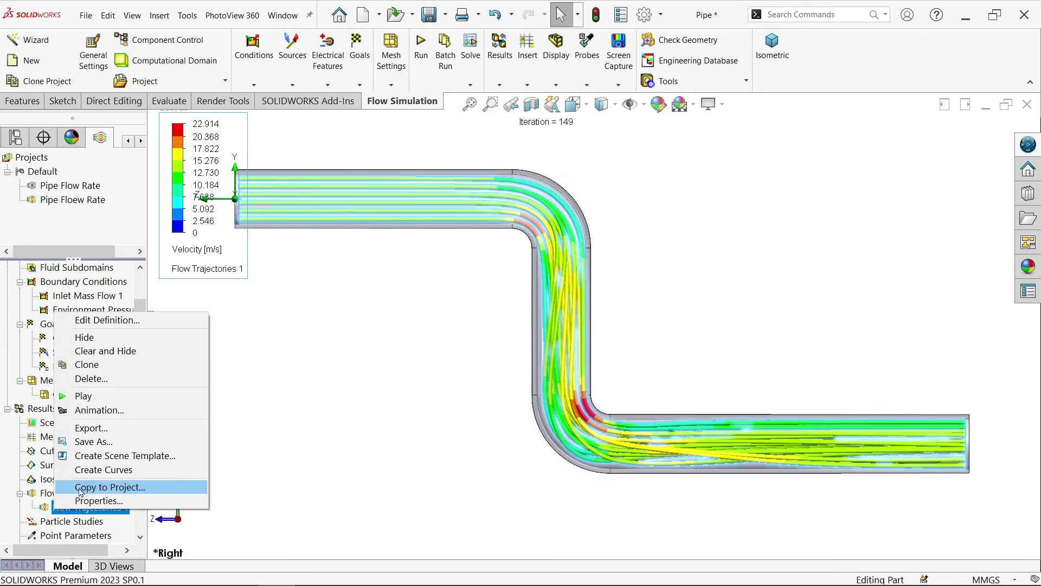
left_click(89, 396)
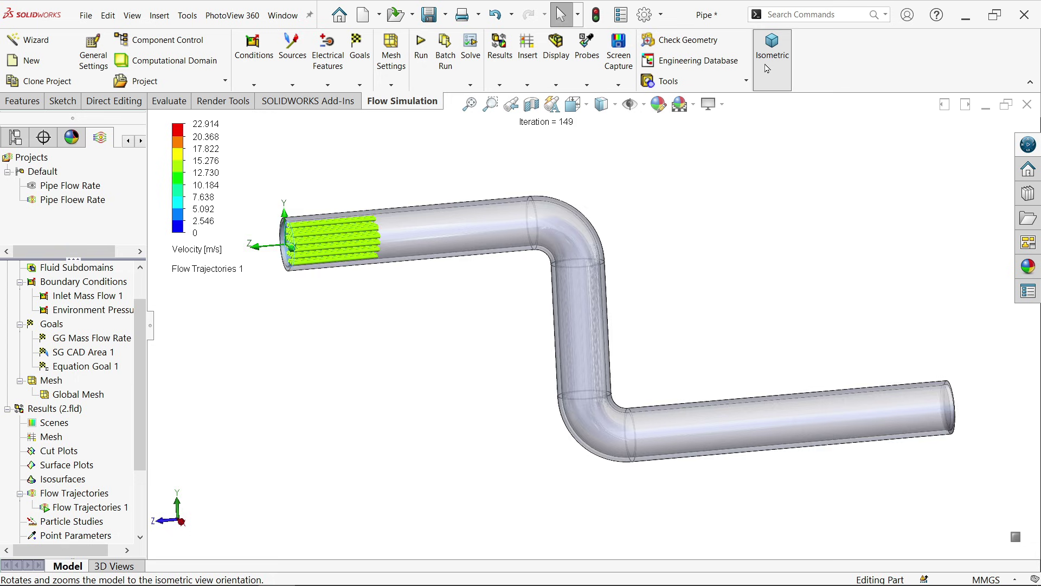
left_click(773, 49)
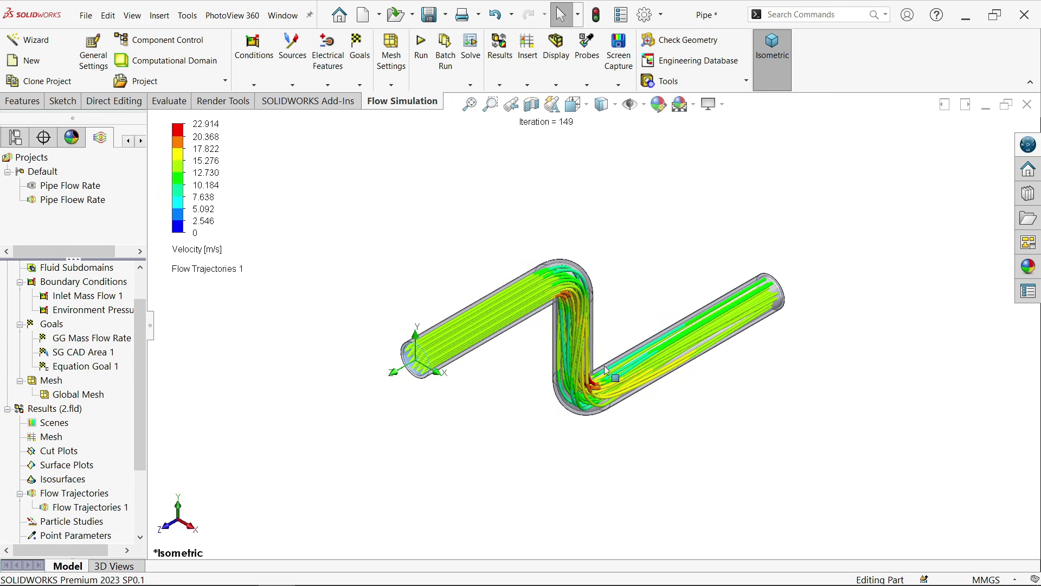
scroll(607, 371, "down", 3)
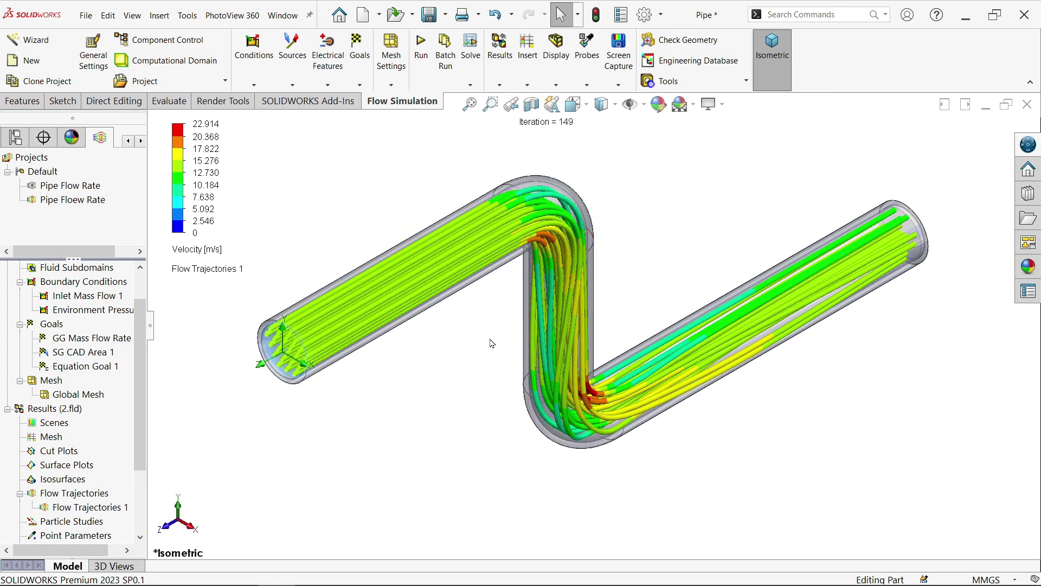
middle_click_drag(426, 350, 425, 315)
scroll(502, 378, "up", 2)
middle_click_drag(597, 405, 524, 343)
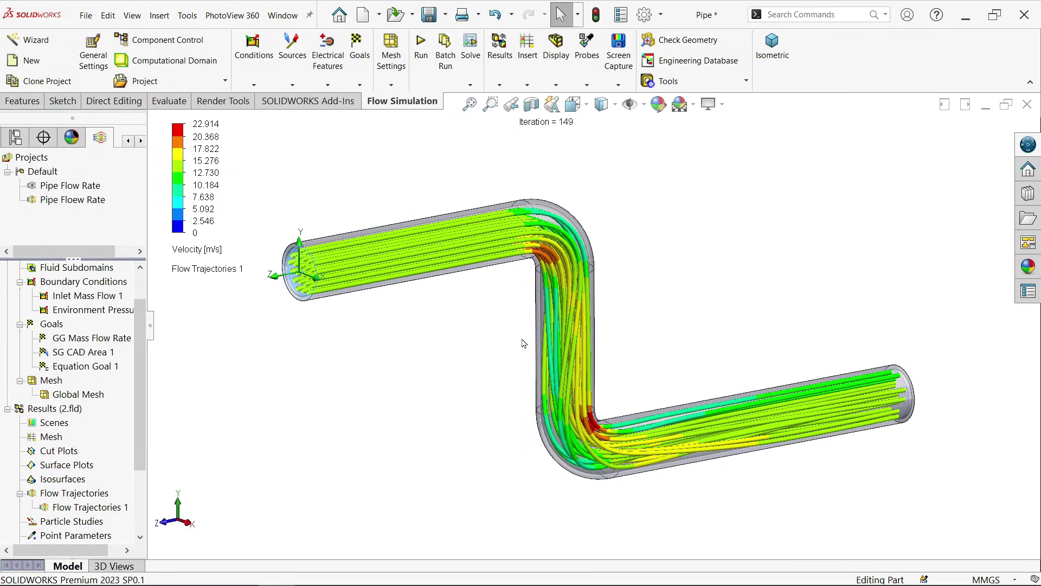
right_click(53, 512)
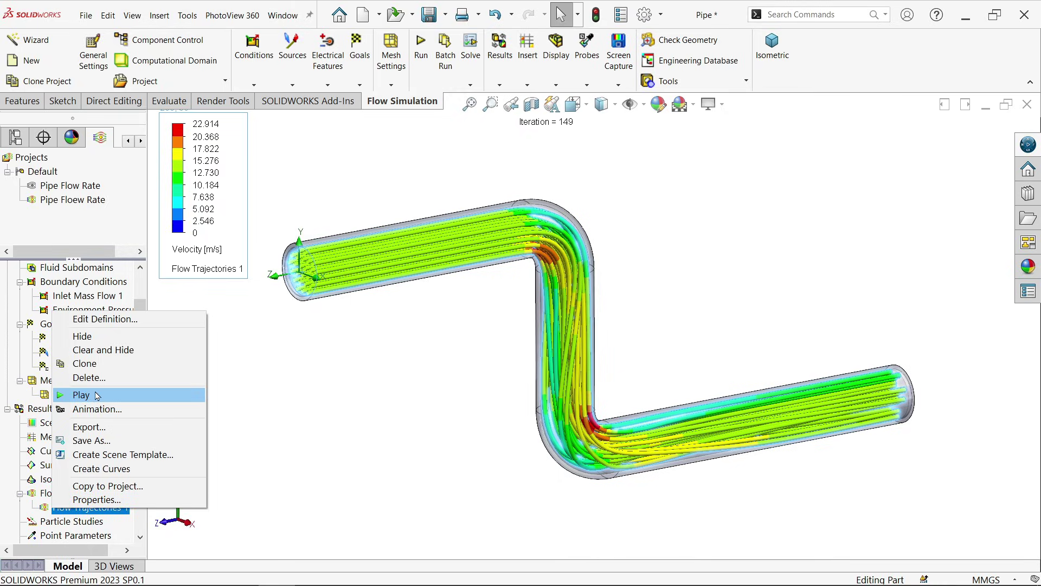
left_click(98, 339)
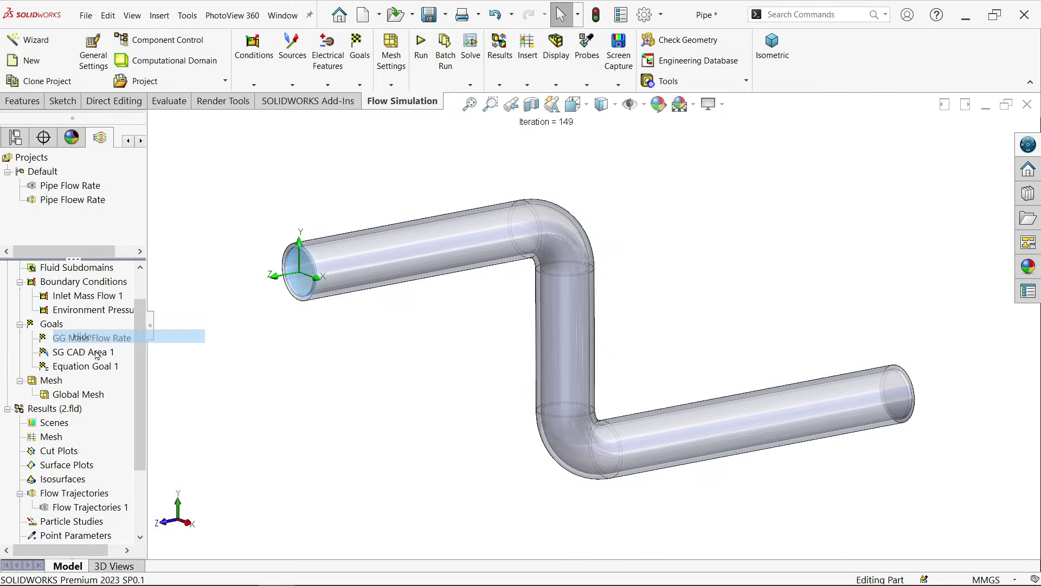
- Insert Surface Plot 1 over all pipe faces instead of the preselected Face<1>
right_click(70, 455)
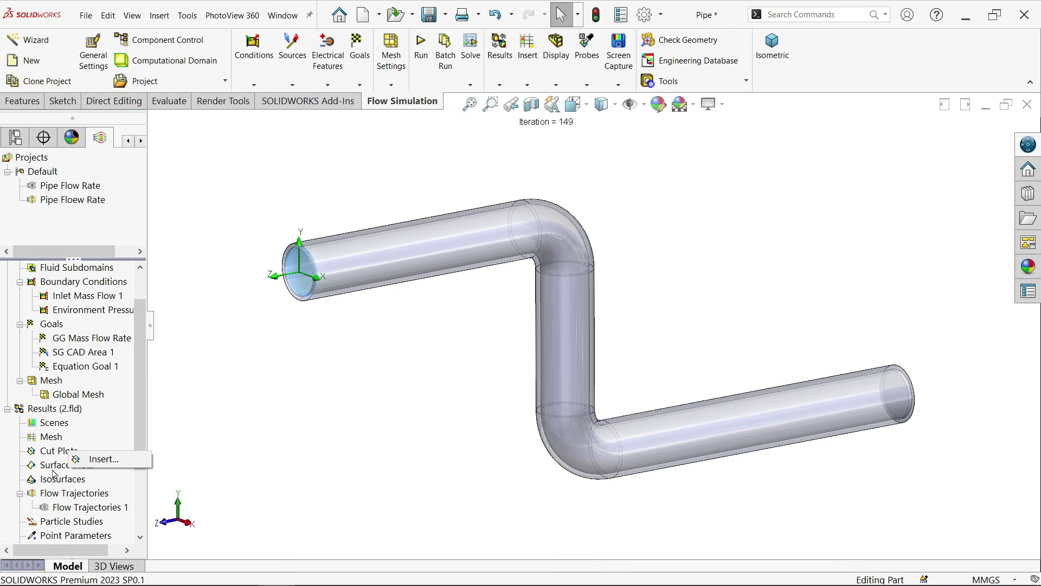
right_click(52, 469)
left_click(187, 455)
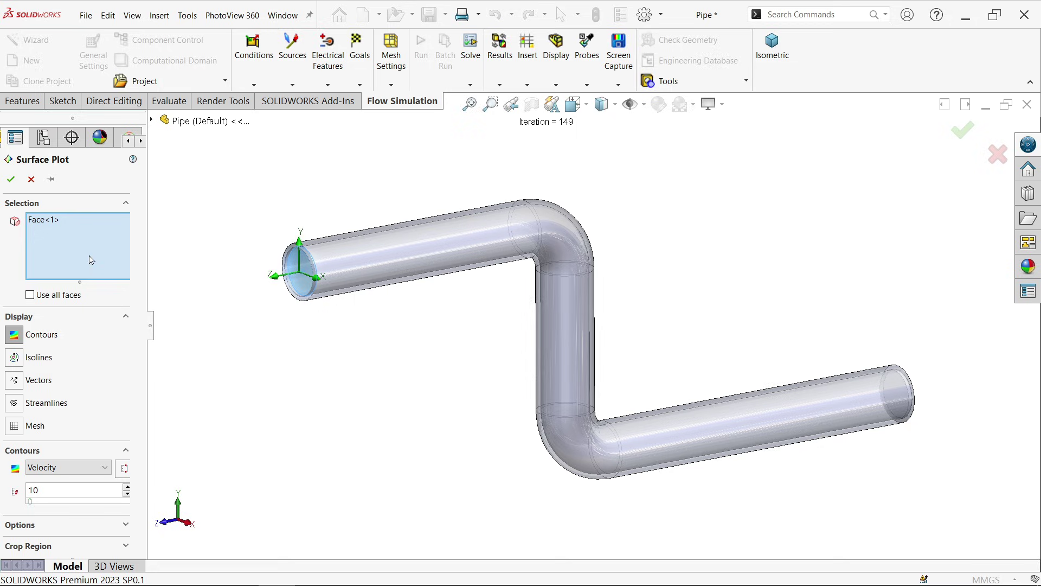
right_click(50, 245)
left_click(76, 251)
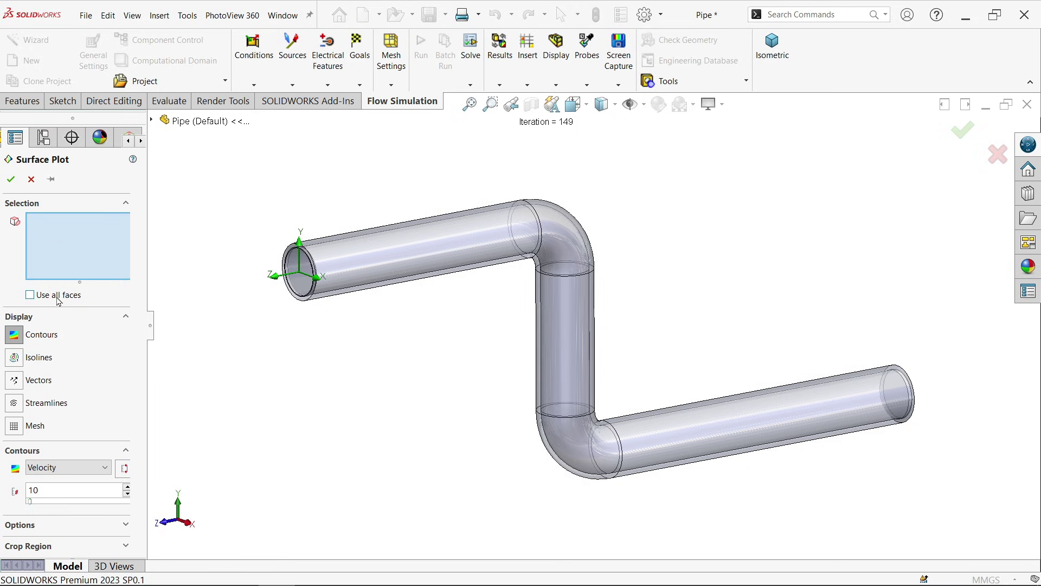
left_click(57, 295)
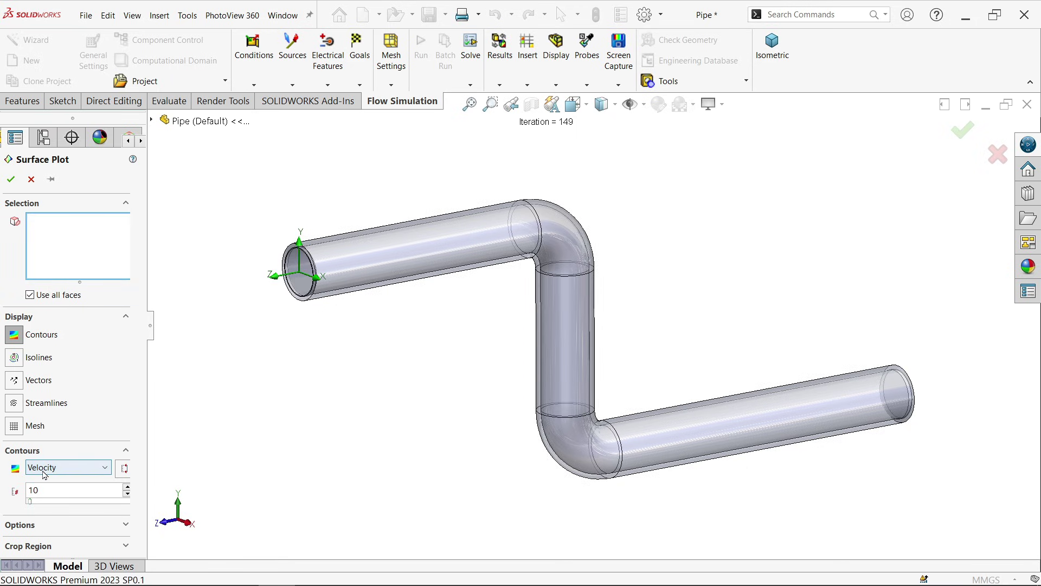
left_click(11, 180)
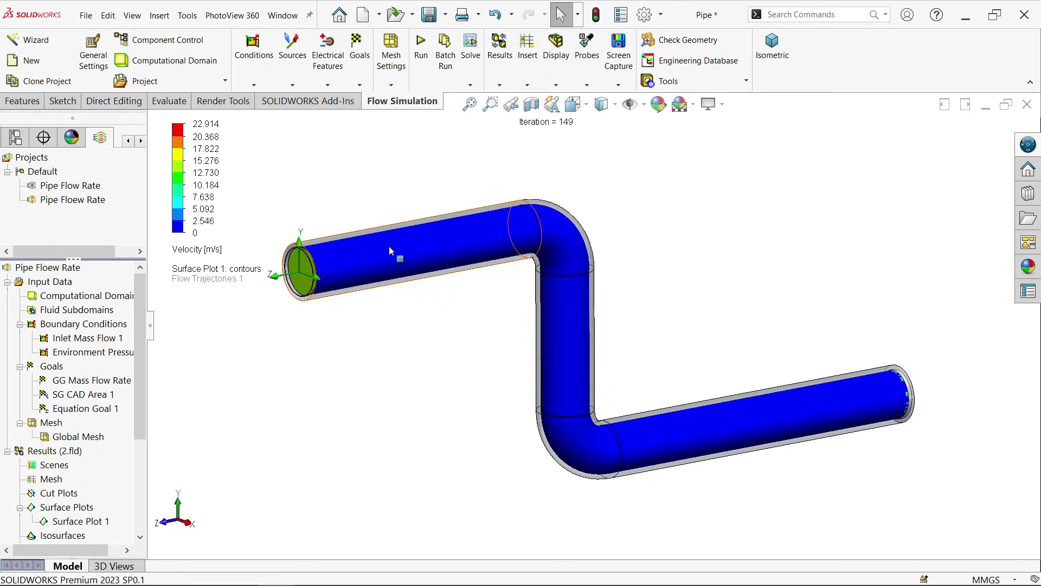
- Switch Surface Plot 1 to Temperature, then Pressure contours, and hide the plot
left_click(194, 255)
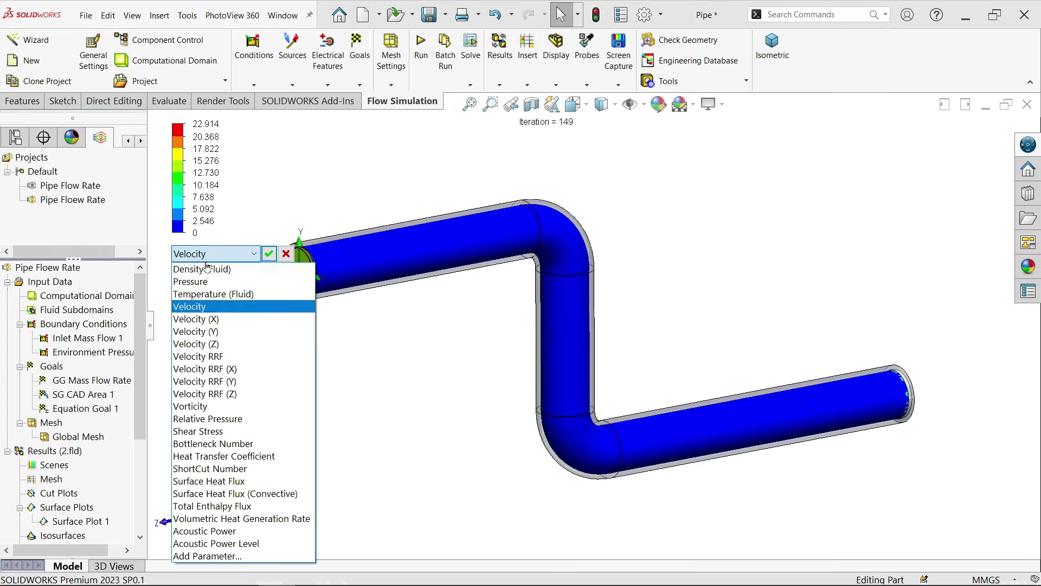
left_click(205, 294)
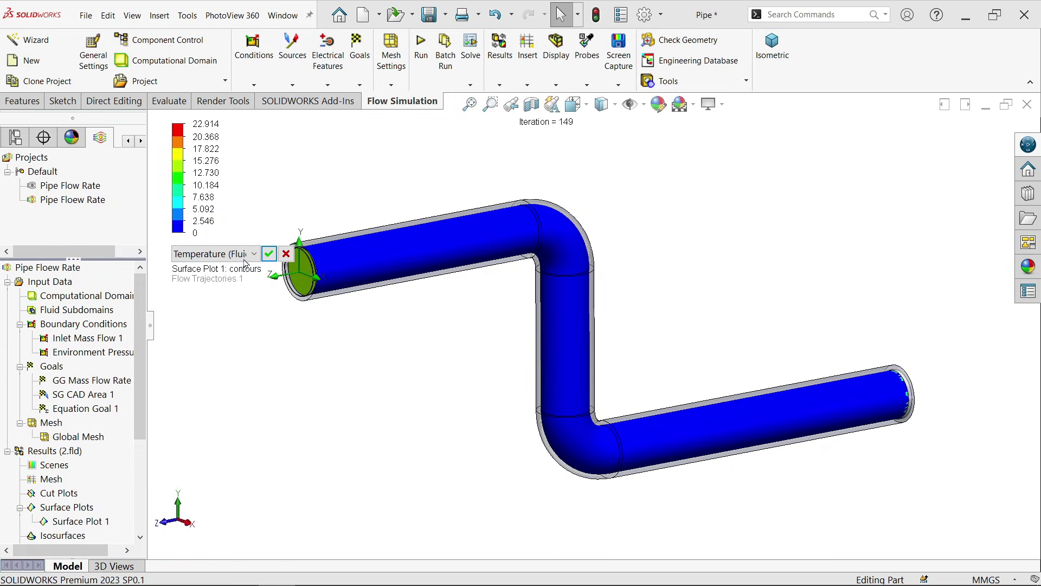
left_click(269, 253)
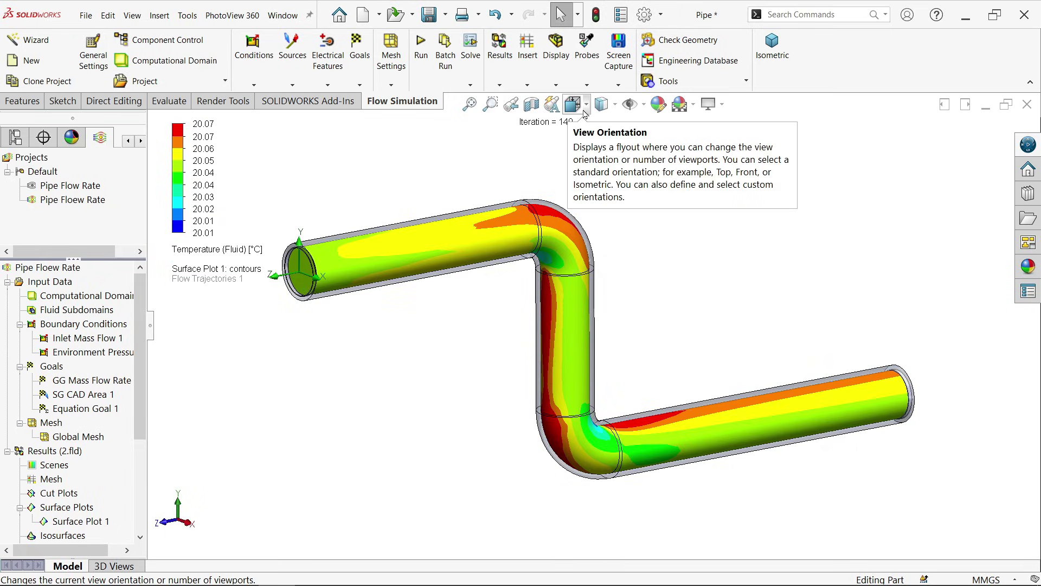
left_click(209, 250)
left_click(209, 254)
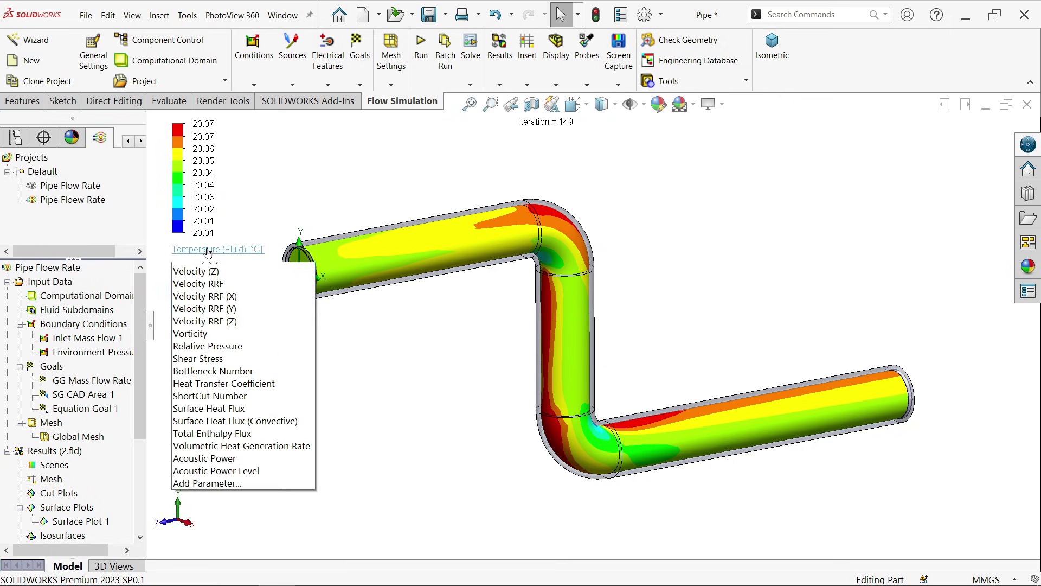
left_click(201, 281)
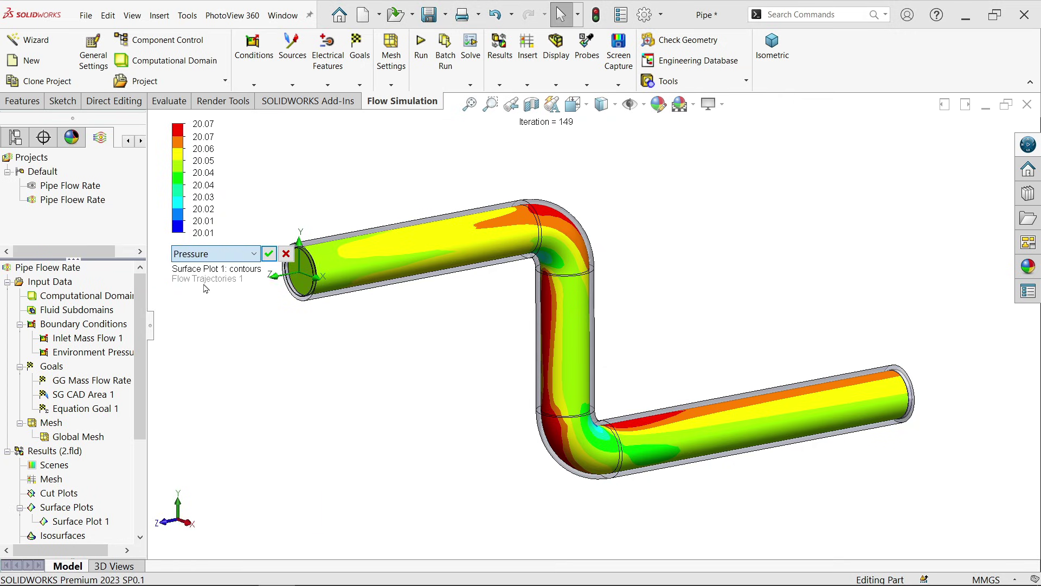
left_click(269, 254)
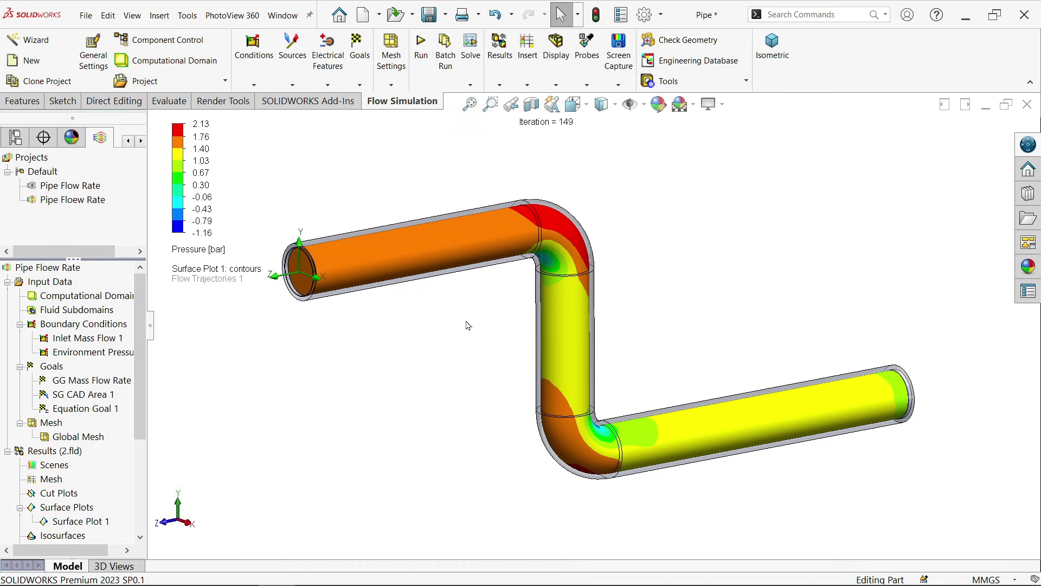
right_click(54, 519)
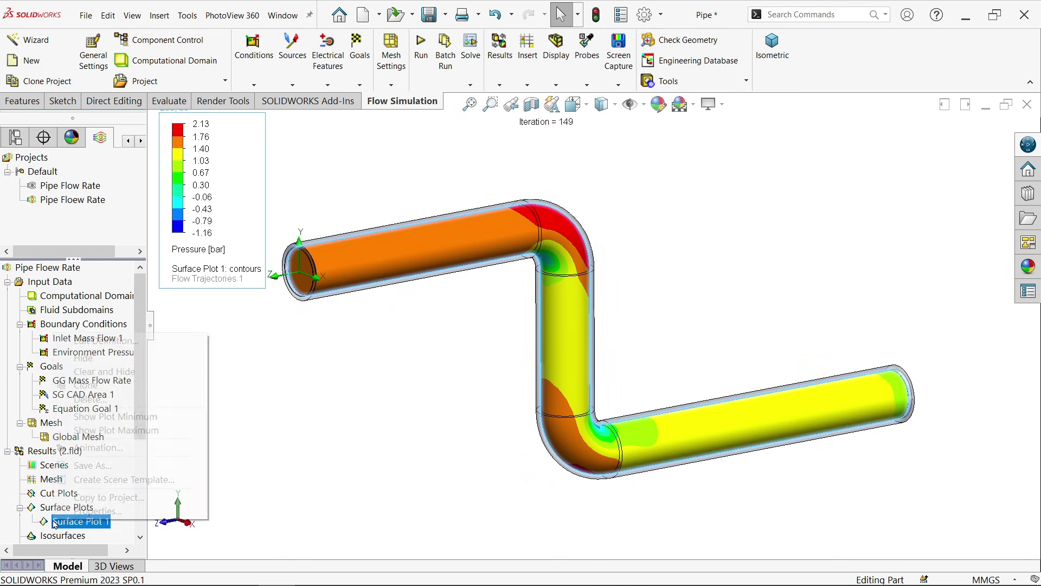
left_click(95, 359)
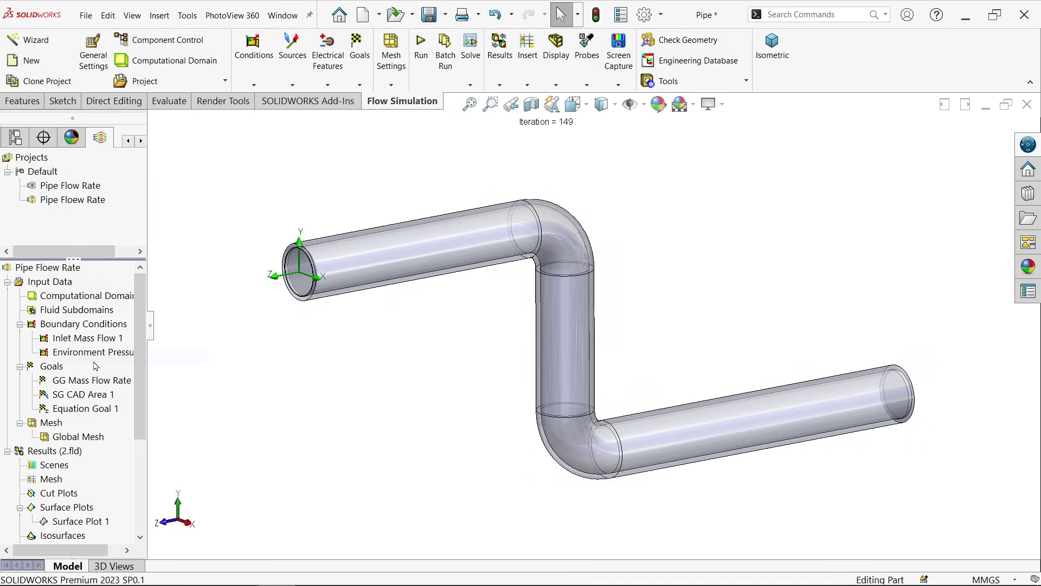
- Insert Cut Plot 1 on the Right Plane with pressure contours (2.13 to -1.16 bar)
right_click(43, 496)
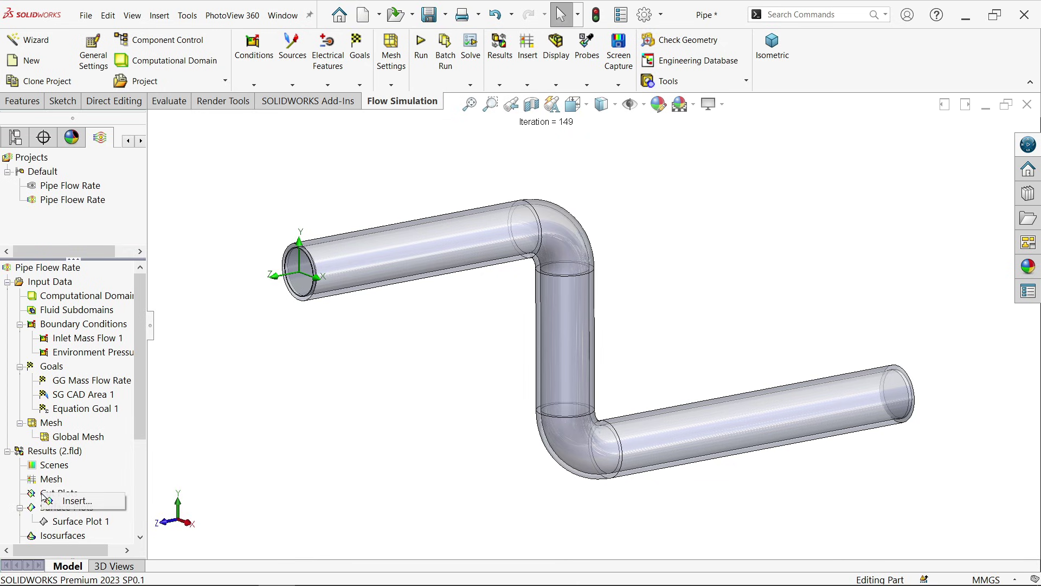
left_click(68, 501)
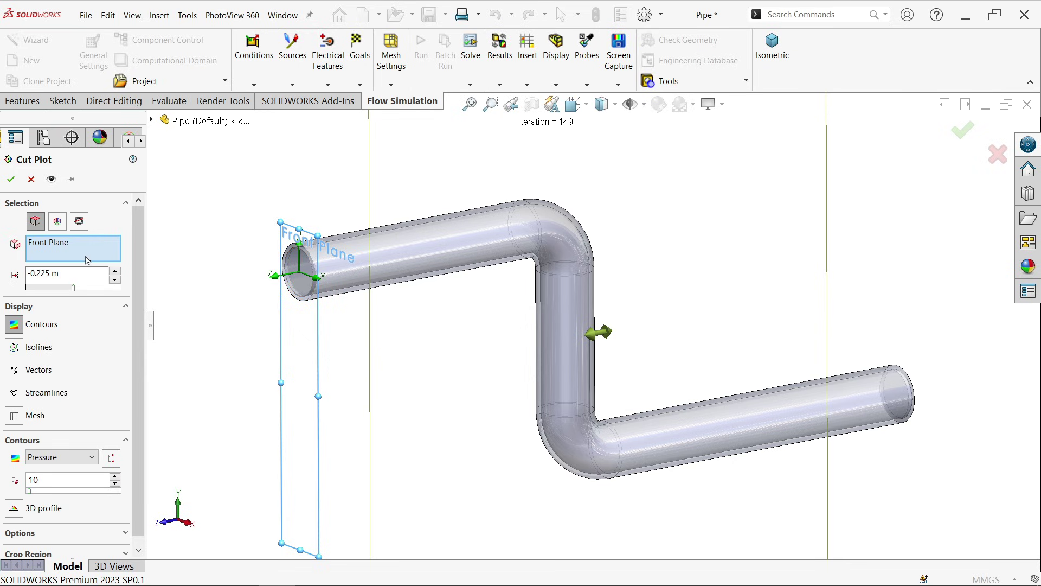
left_click(153, 121)
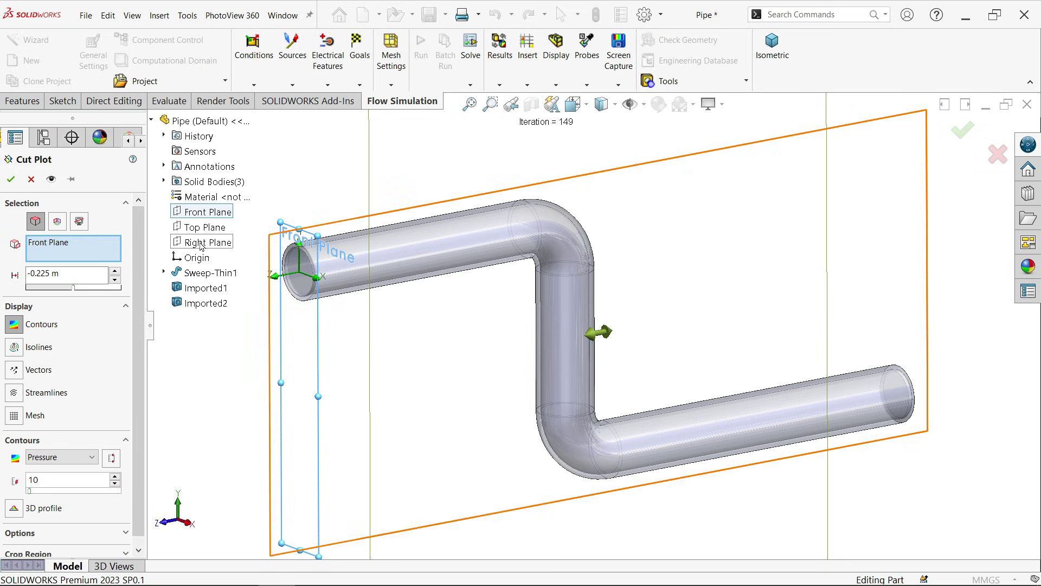
left_click(208, 242)
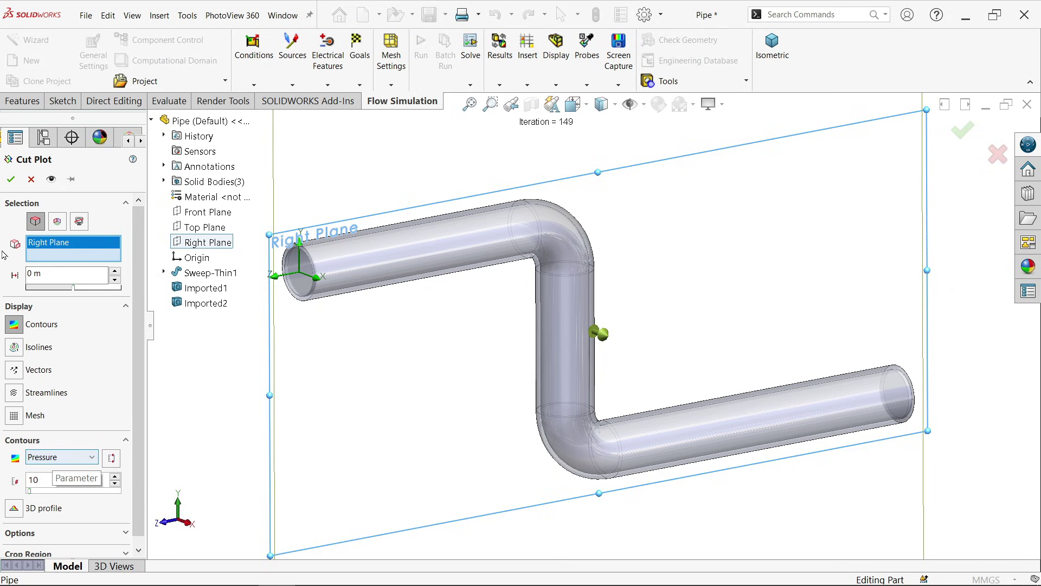
left_click(11, 180)
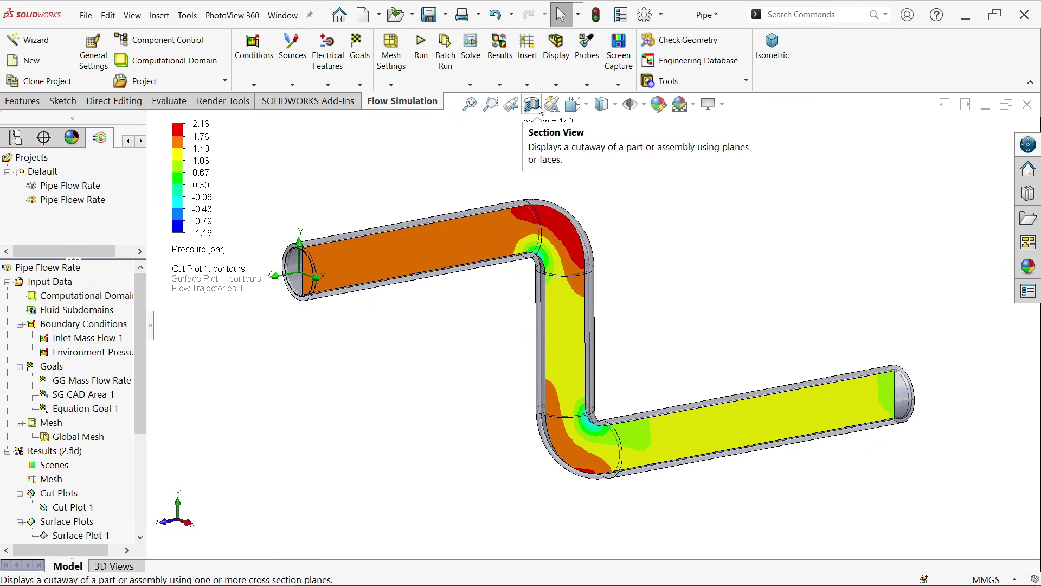
- View the pipe square-on from the Right orientation
left_click(574, 104)
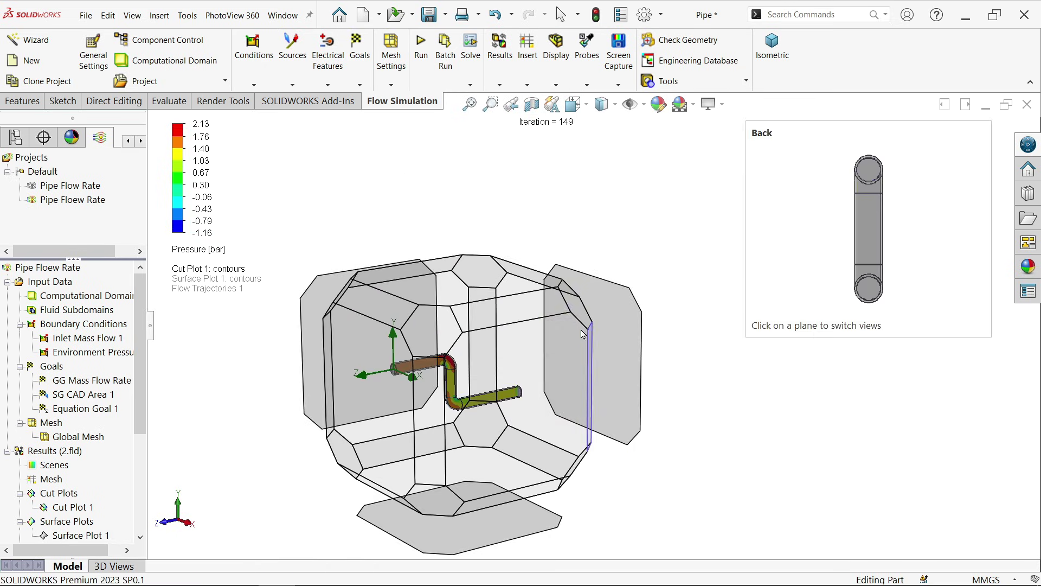
left_click(586, 336)
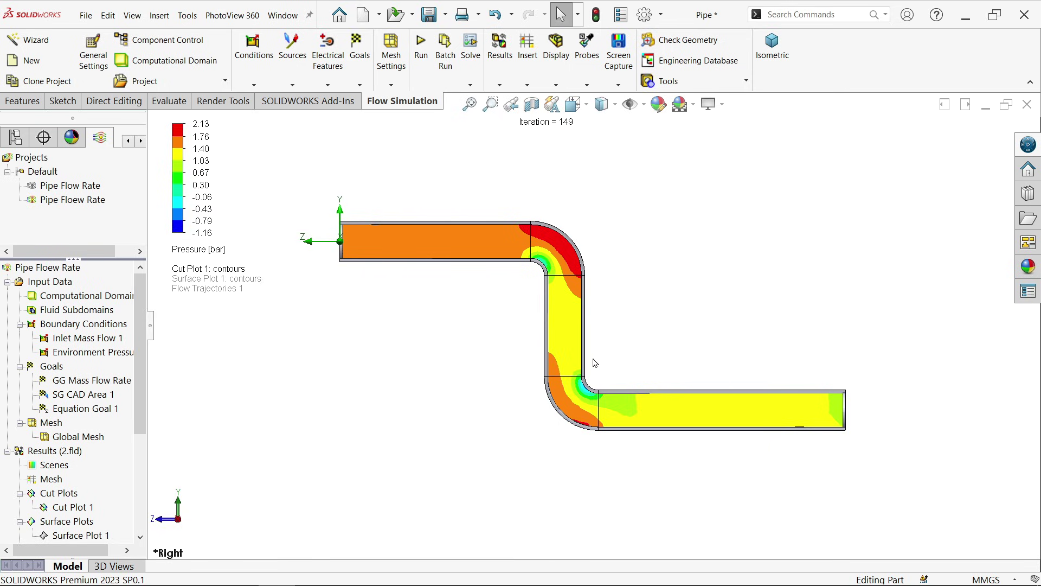
scroll(570, 282, "down", 2)
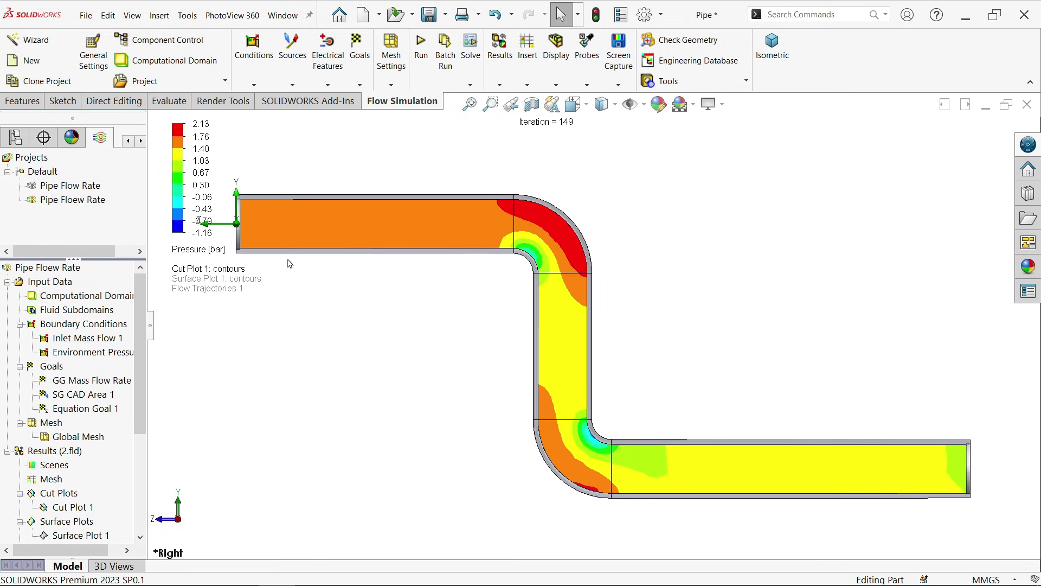
- Recolour Cut Plot 1 by Temperature, then by Velocity (0–22.914 m/s)
left_click(206, 255)
left_click(207, 255)
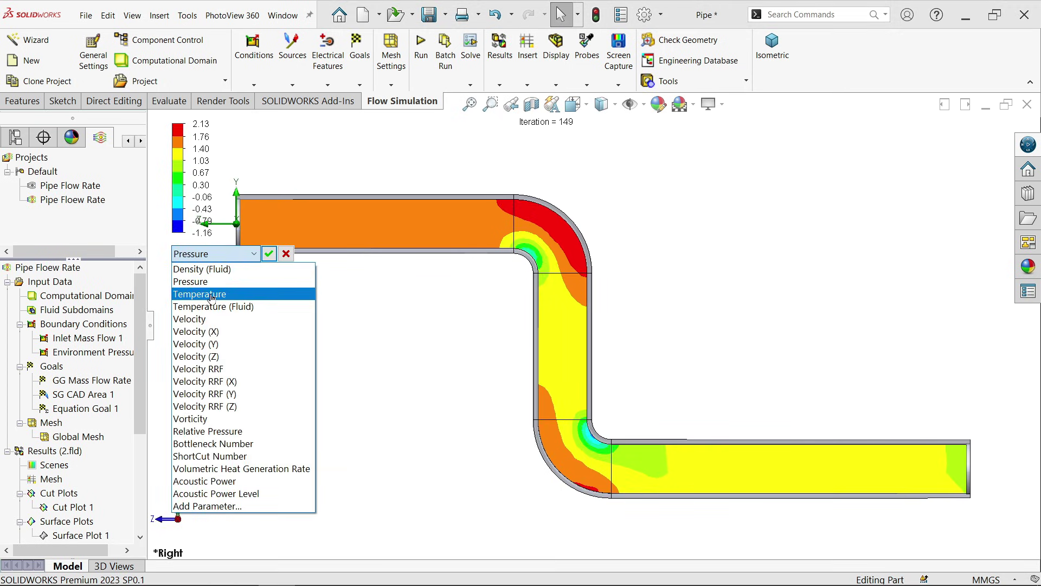
left_click(237, 291)
left_click(269, 254)
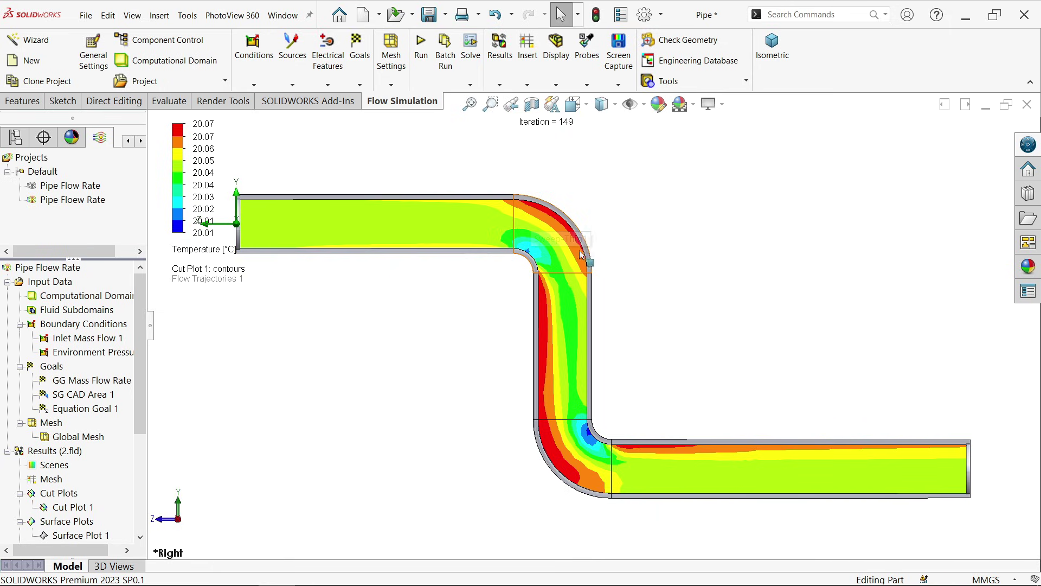
left_click(204, 250)
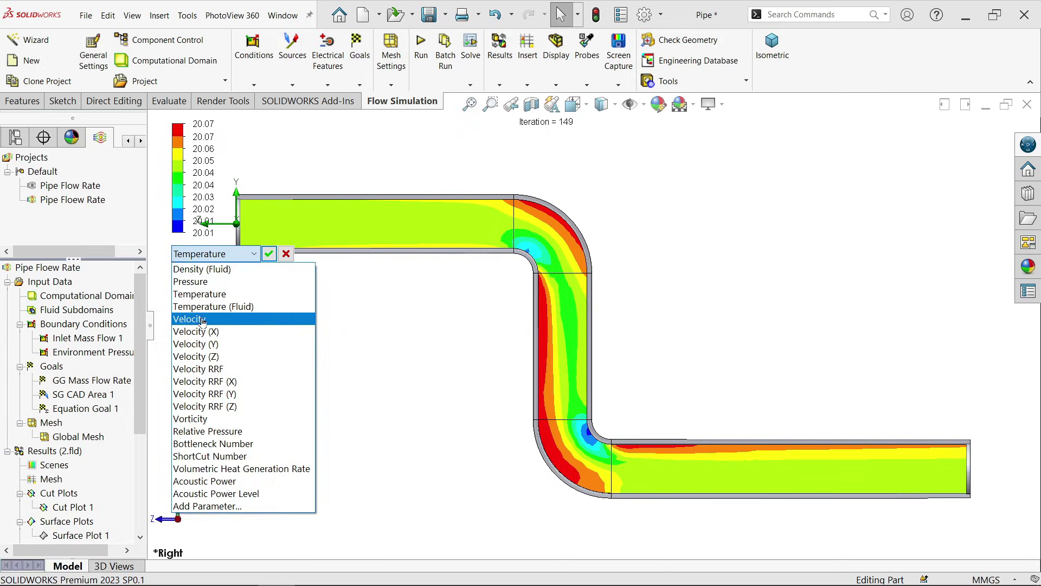
left_click(203, 319)
left_click(269, 255)
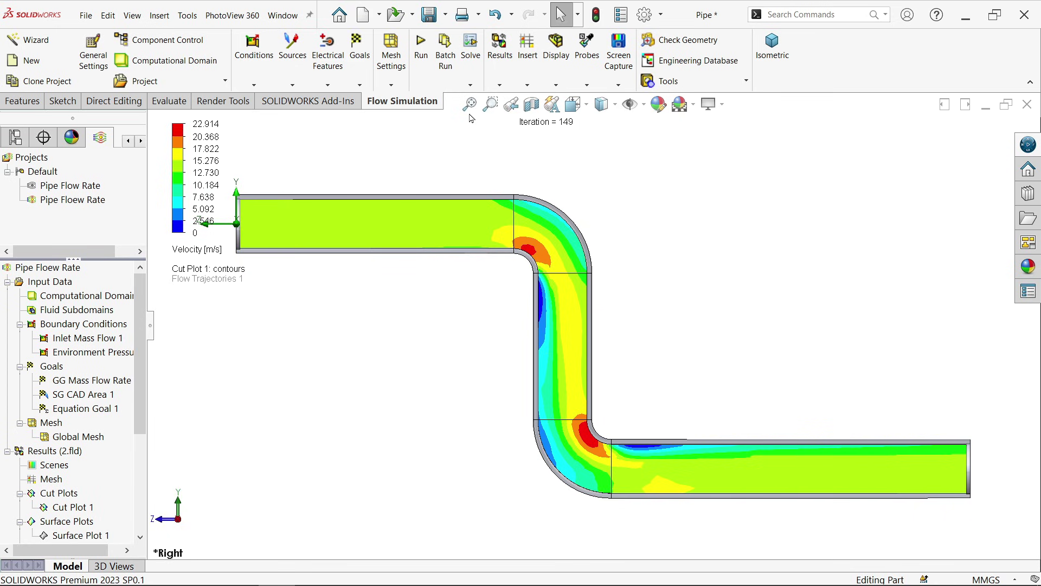
- Generate a Word report of the flow results from the 'flow simulation report' template
left_click(187, 21)
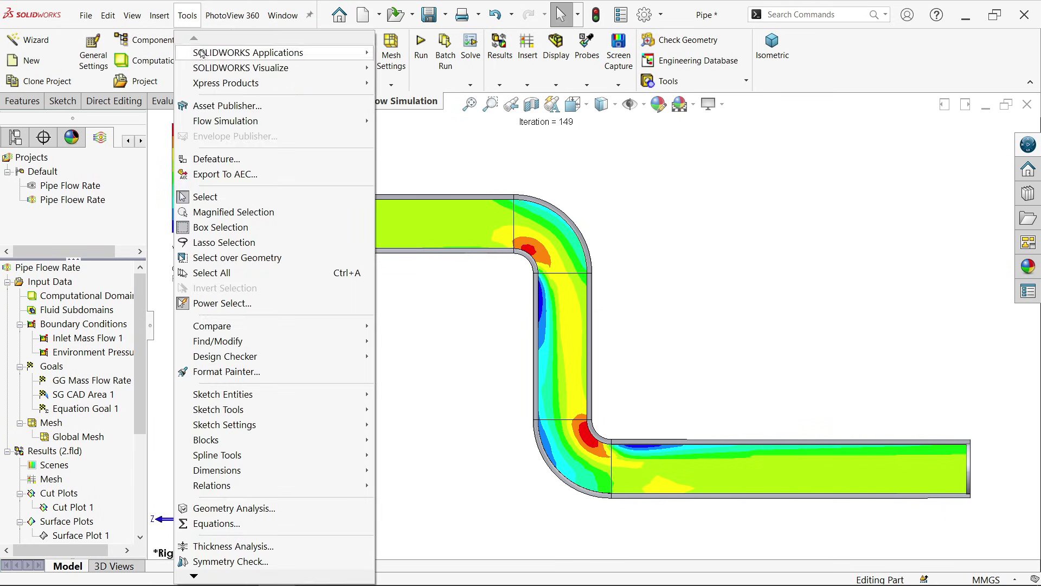
mouse_move(308, 124)
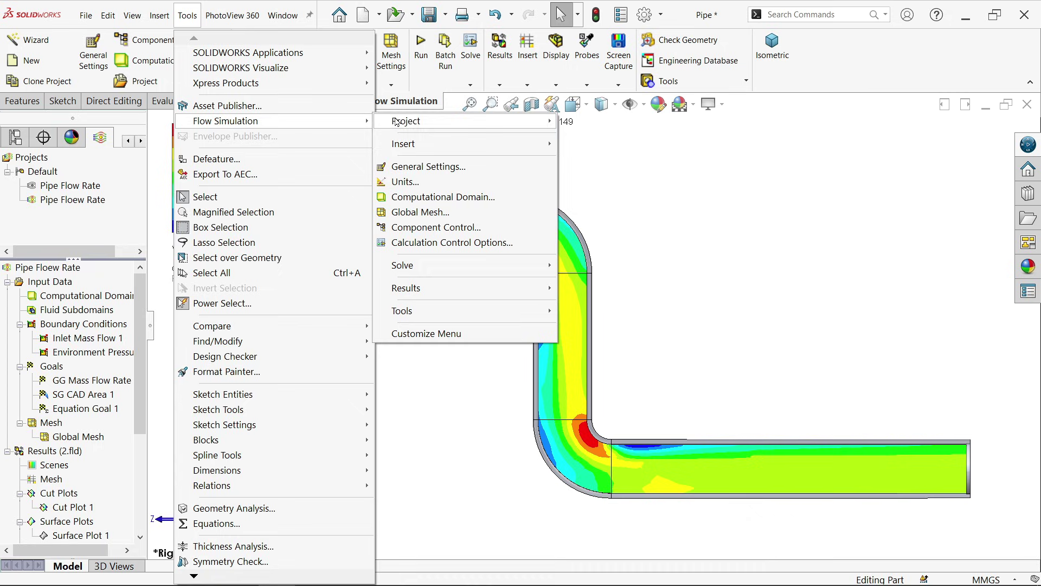
mouse_move(455, 291)
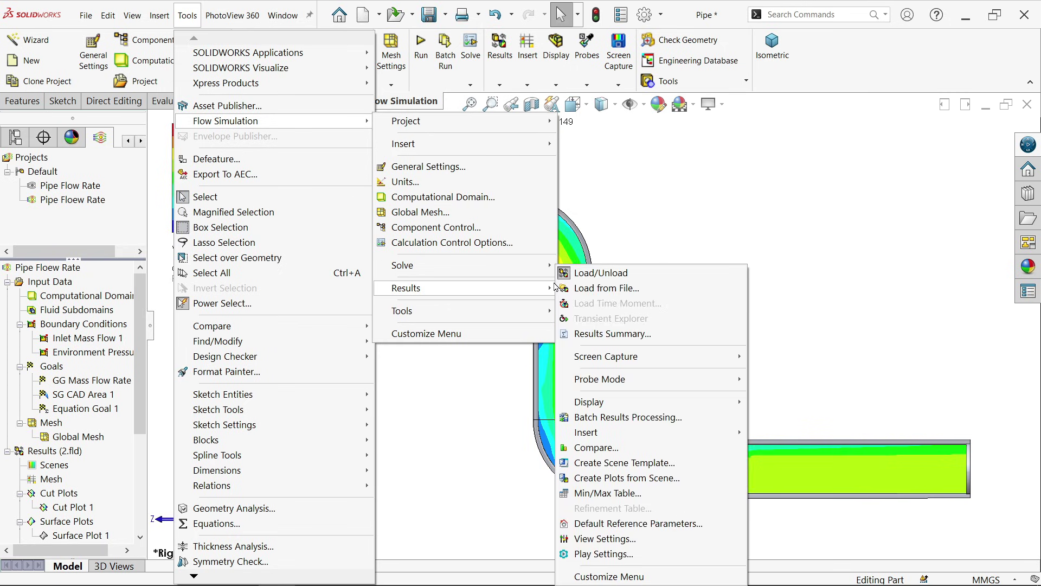
mouse_move(645, 437)
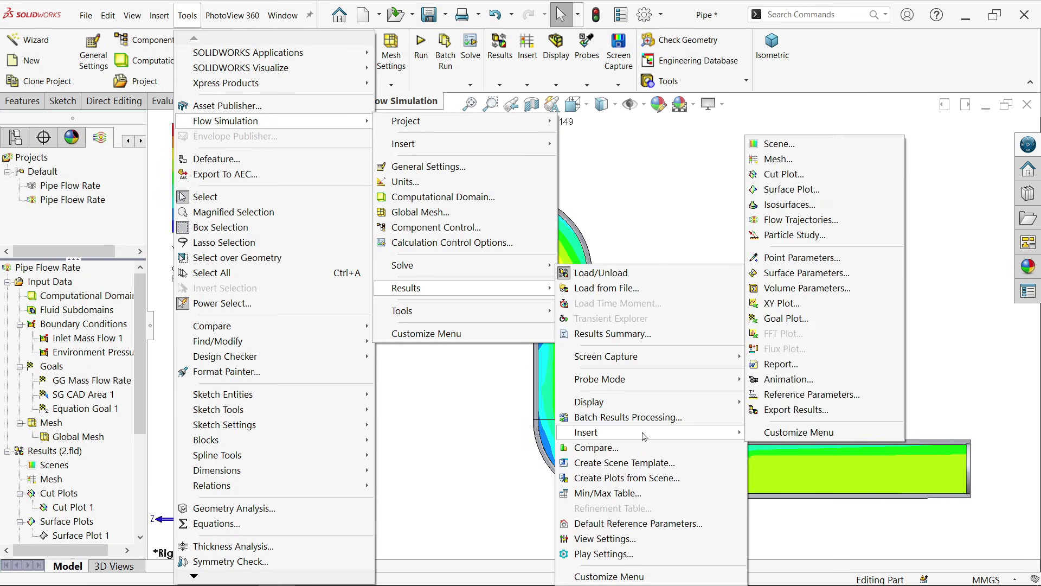
left_click(780, 364)
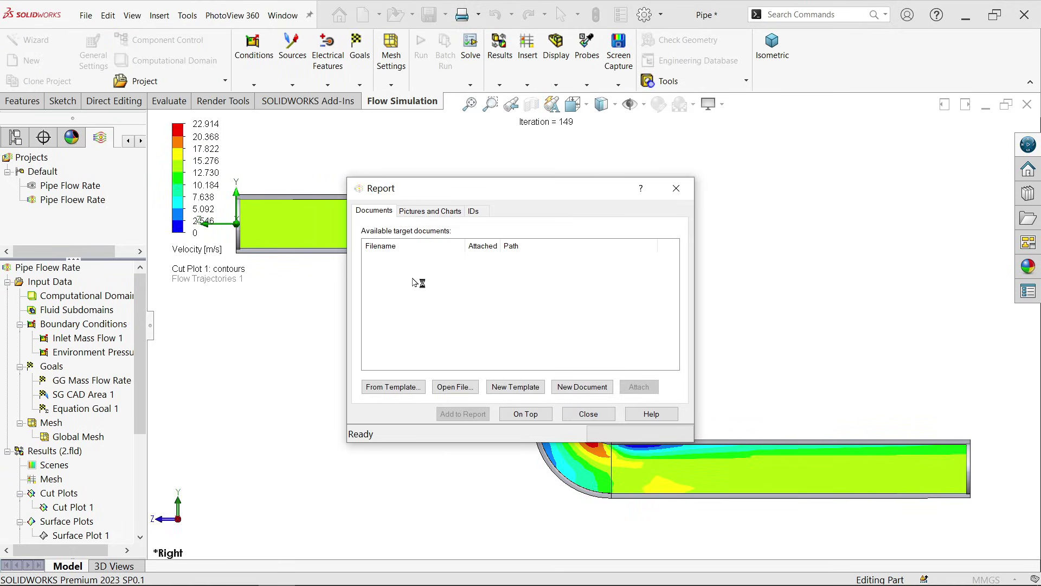
left_click(391, 387)
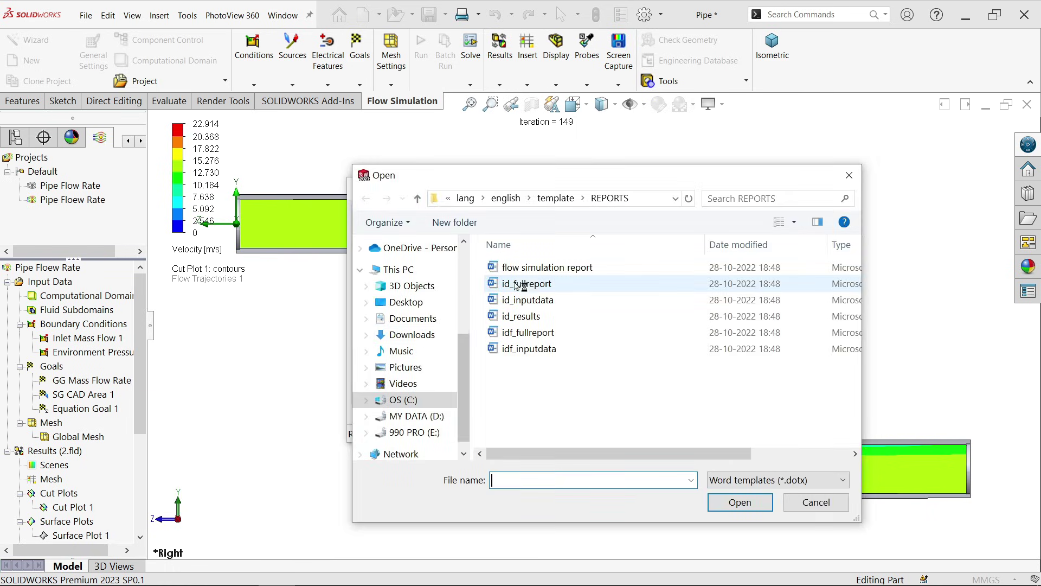
left_click(606, 269)
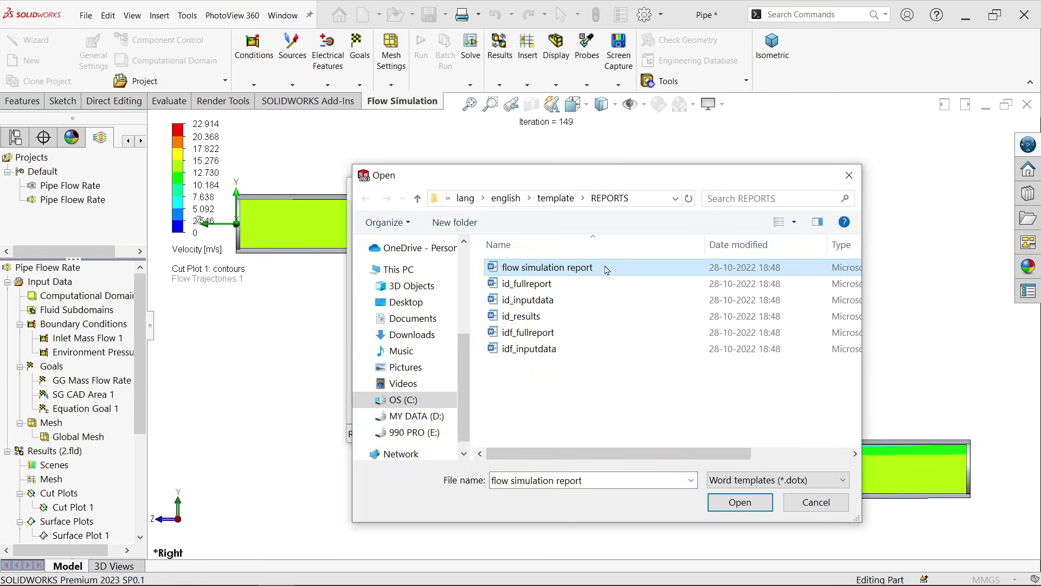
left_click(731, 503)
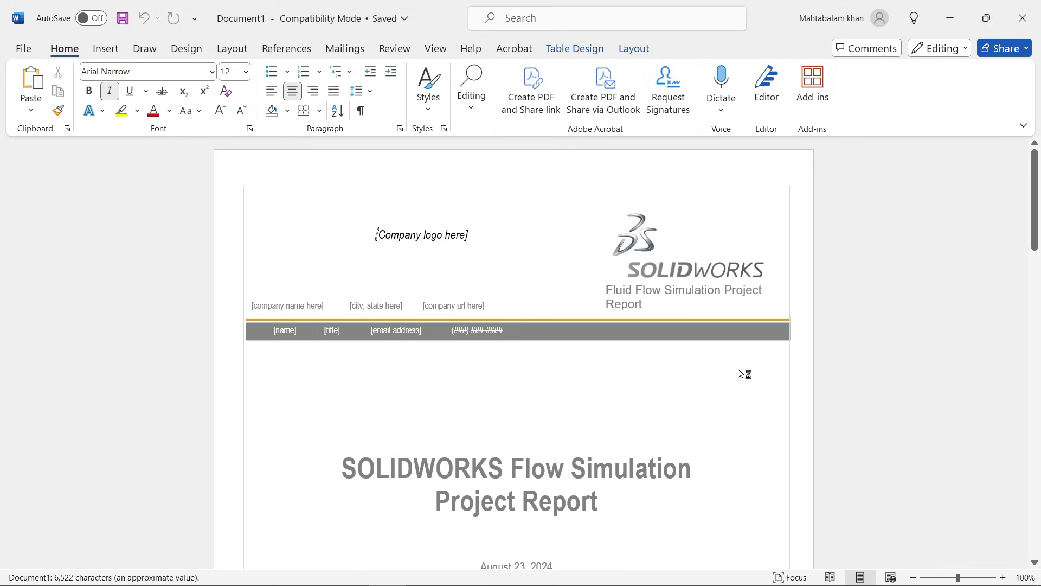
- Scroll through the Word report from contents and input data to the goal, Min-Max and Water appendix tables
scroll(633, 365, "down", 4)
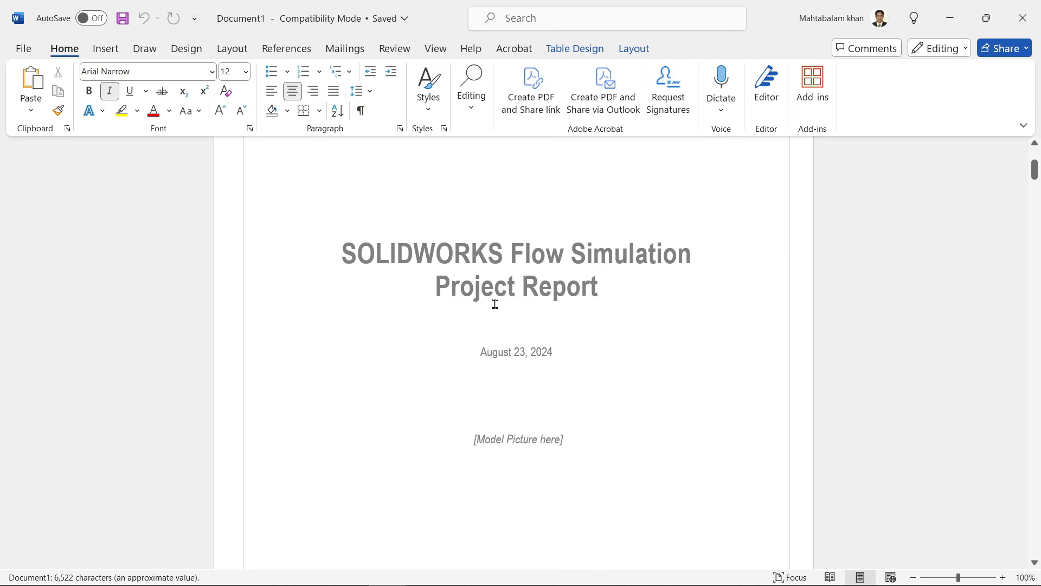
scroll(495, 303, "down", 13)
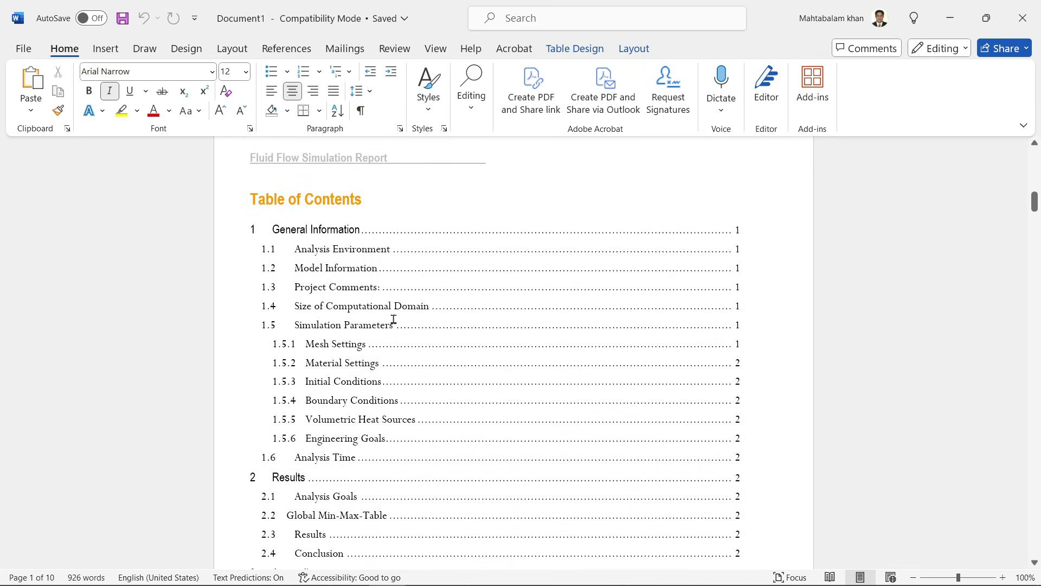
scroll(380, 312, "down", 1)
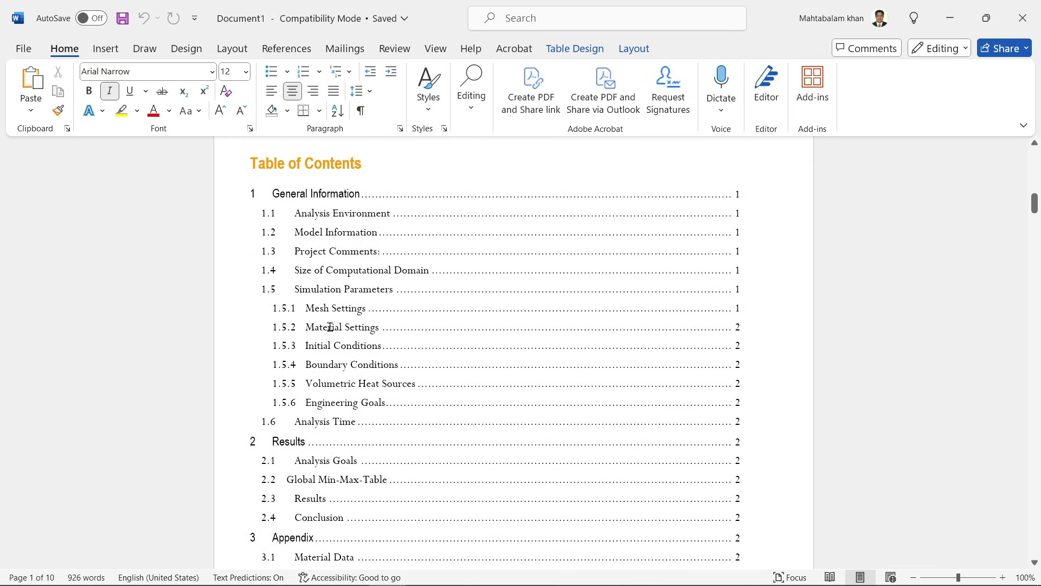
scroll(330, 336, "down", 20)
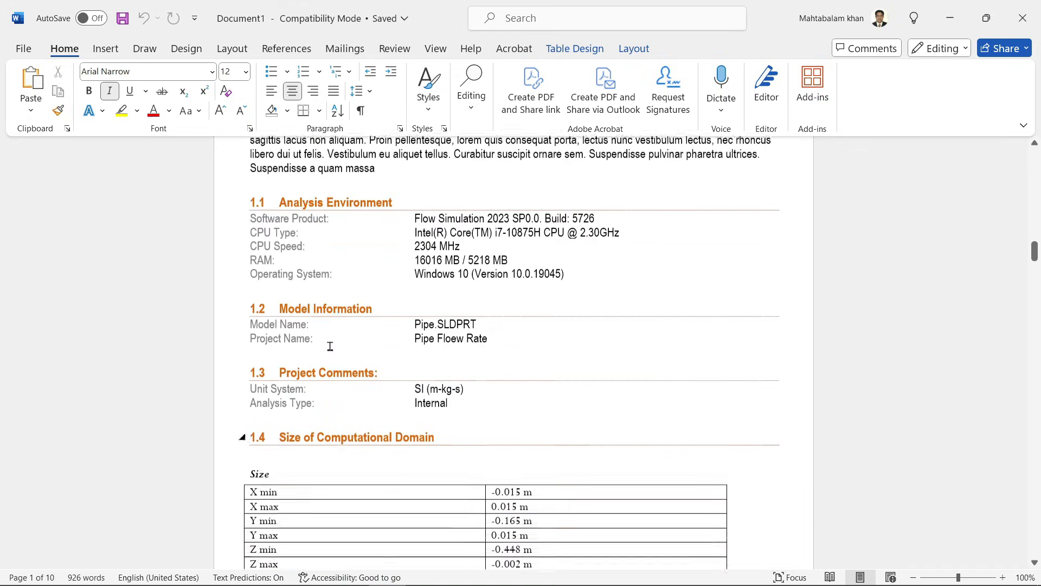
scroll(330, 345, "down", 3)
scroll(330, 345, "up", 3)
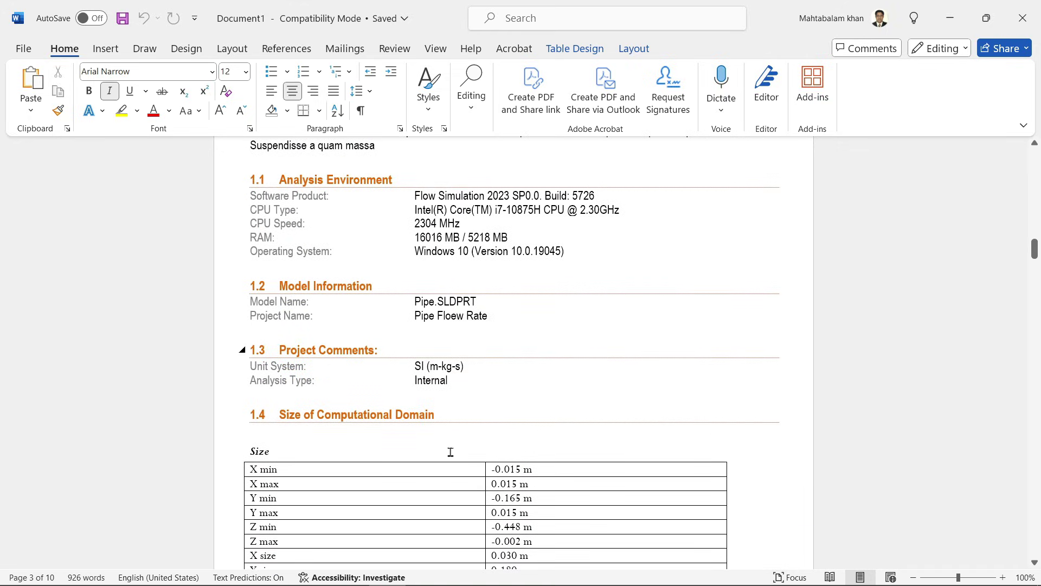
scroll(449, 458, "down", 7)
scroll(449, 465, "down", 17)
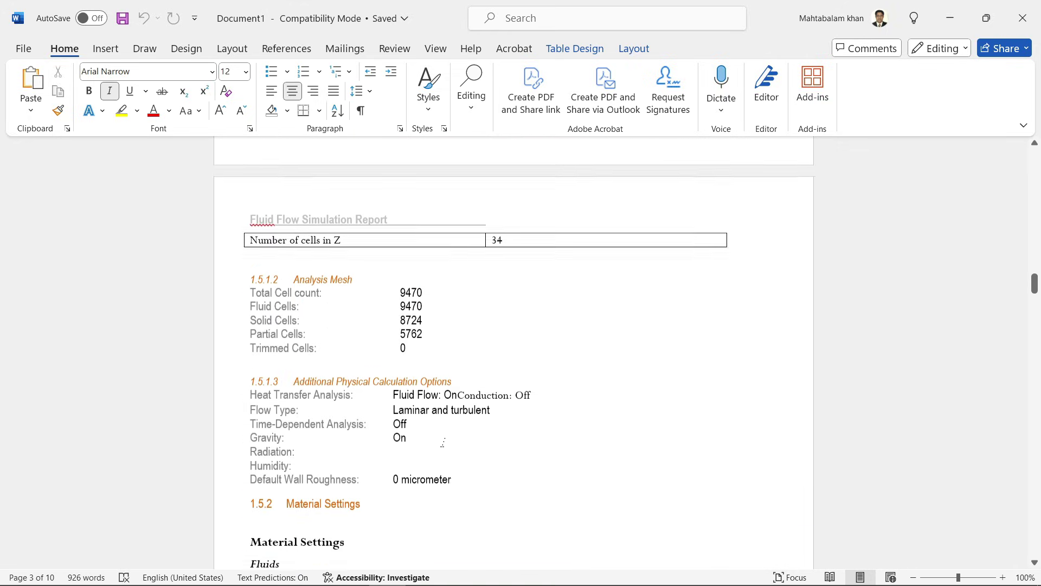
scroll(435, 432, "down", 19)
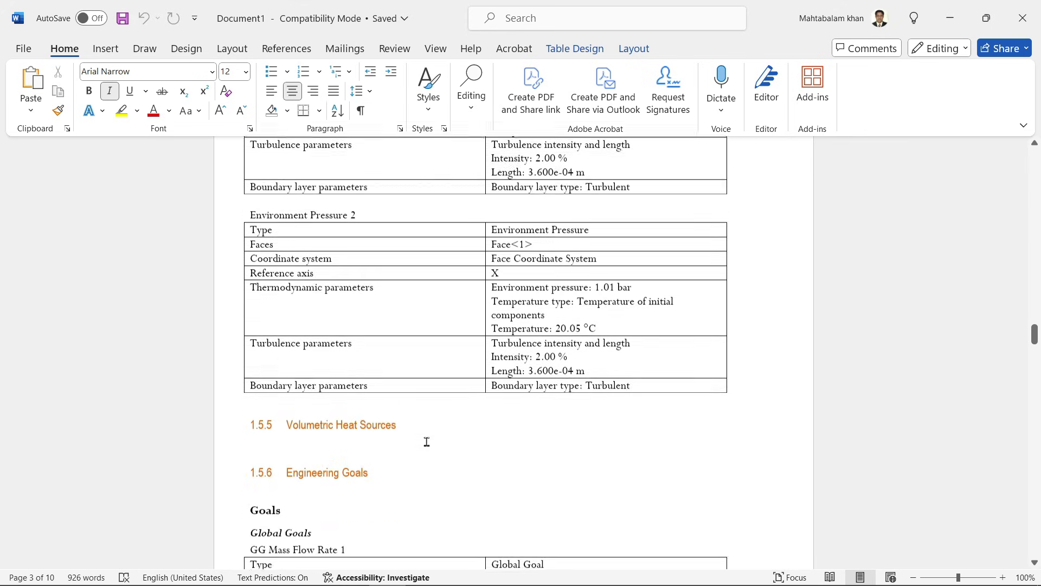
scroll(428, 447, "down", 16)
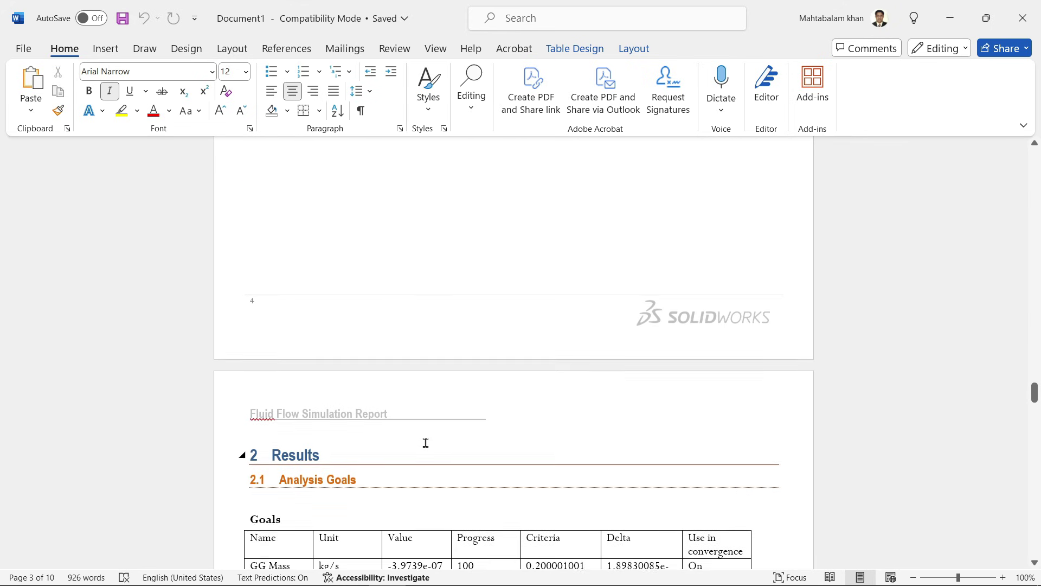
scroll(426, 443, "up", 4)
scroll(426, 443, "up", 2)
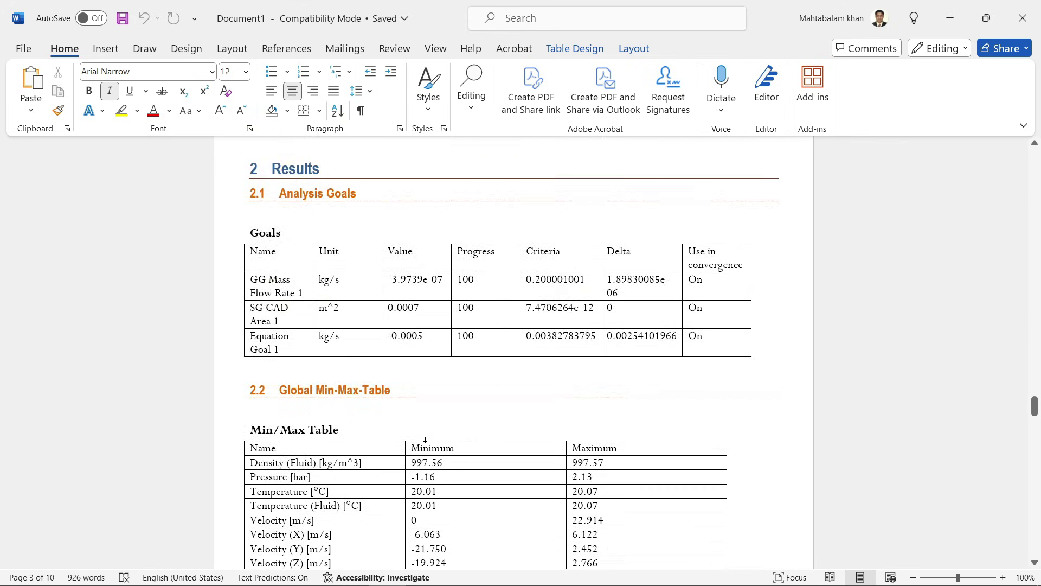
scroll(357, 428, "down", 20)
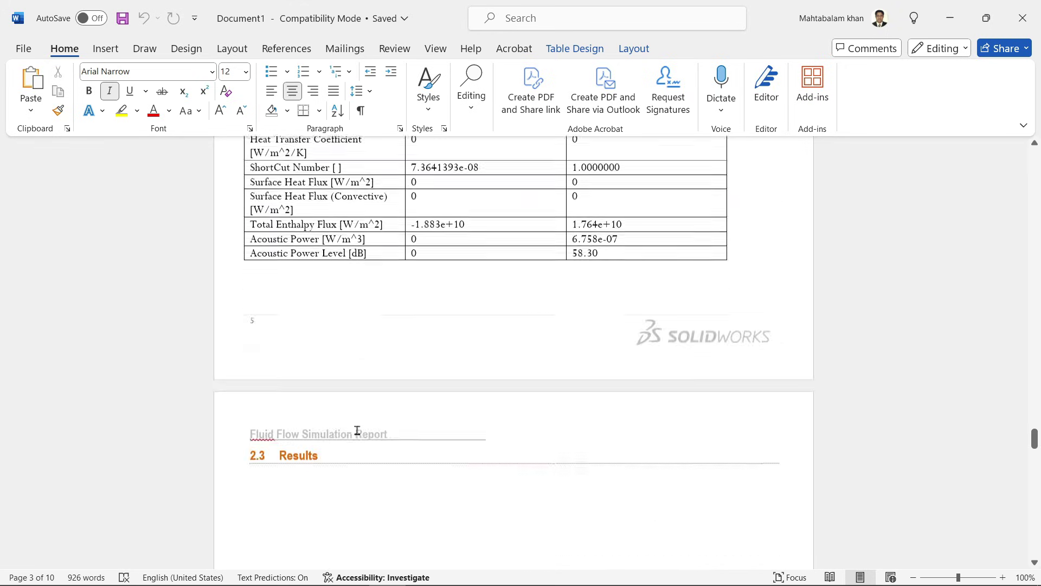
scroll(357, 431, "down", 8)
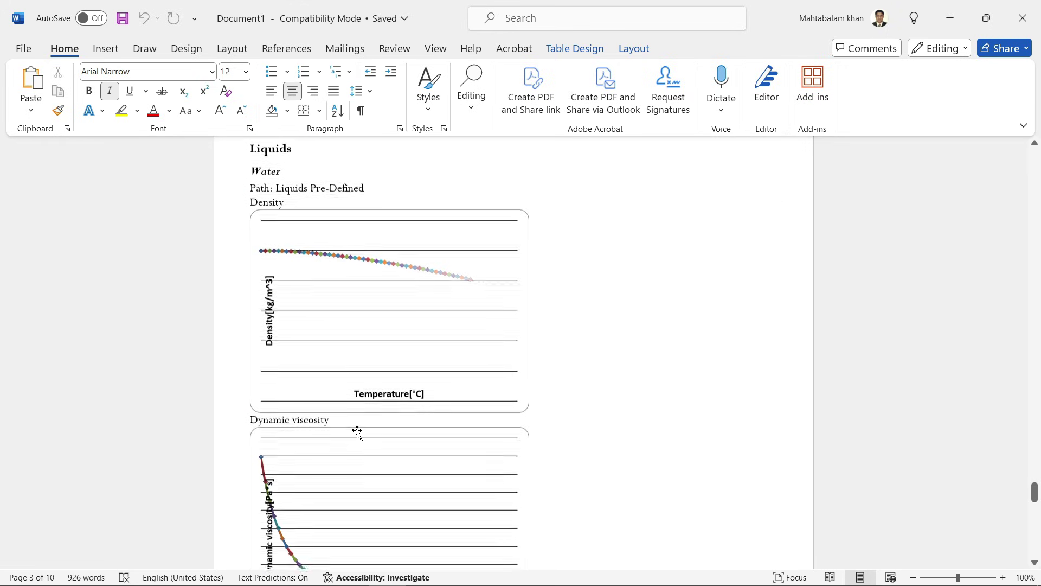
scroll(357, 432, "up", 2)
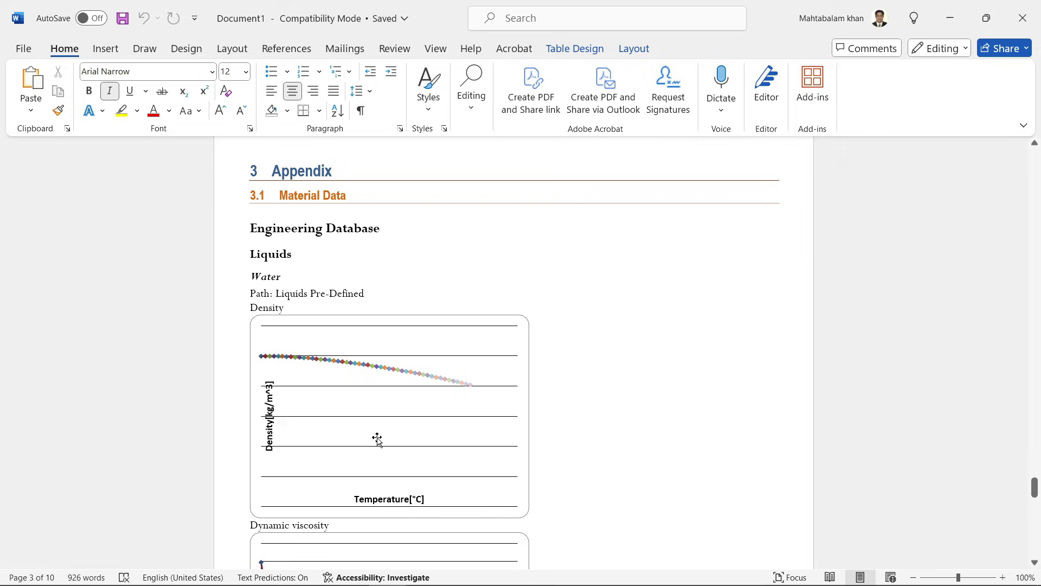
scroll(365, 370, "down", 20)
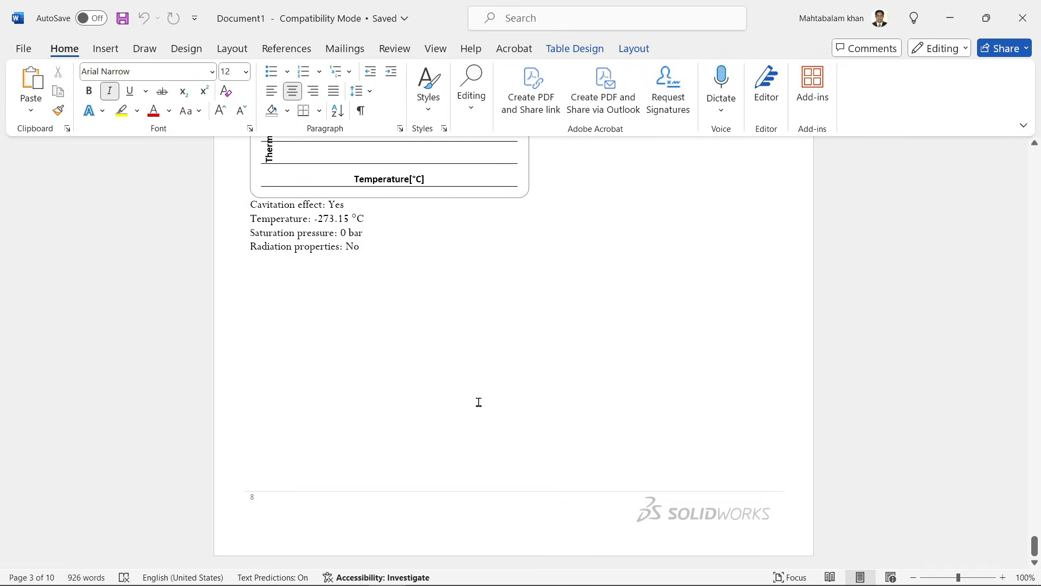
- Append the current velocity cut-plot image to the end of Document1.docx from the Report dialog
left_click(953, 18)
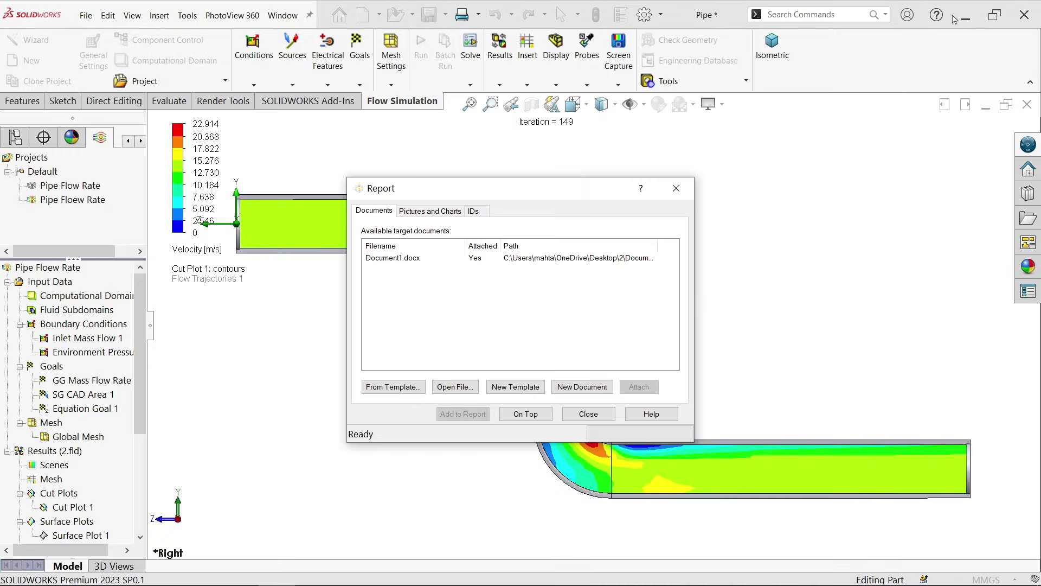
left_click(430, 213)
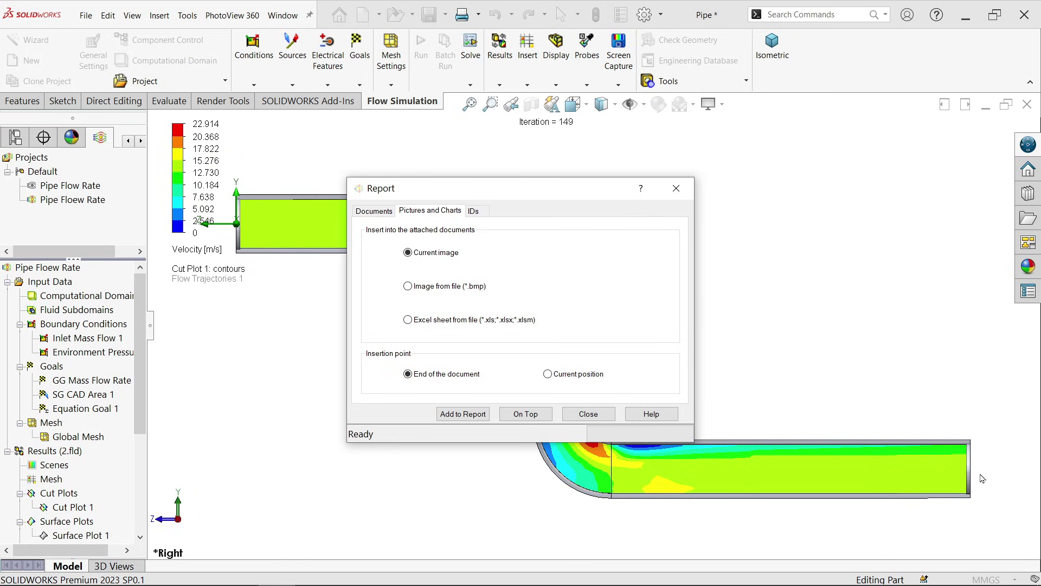
left_click(465, 417)
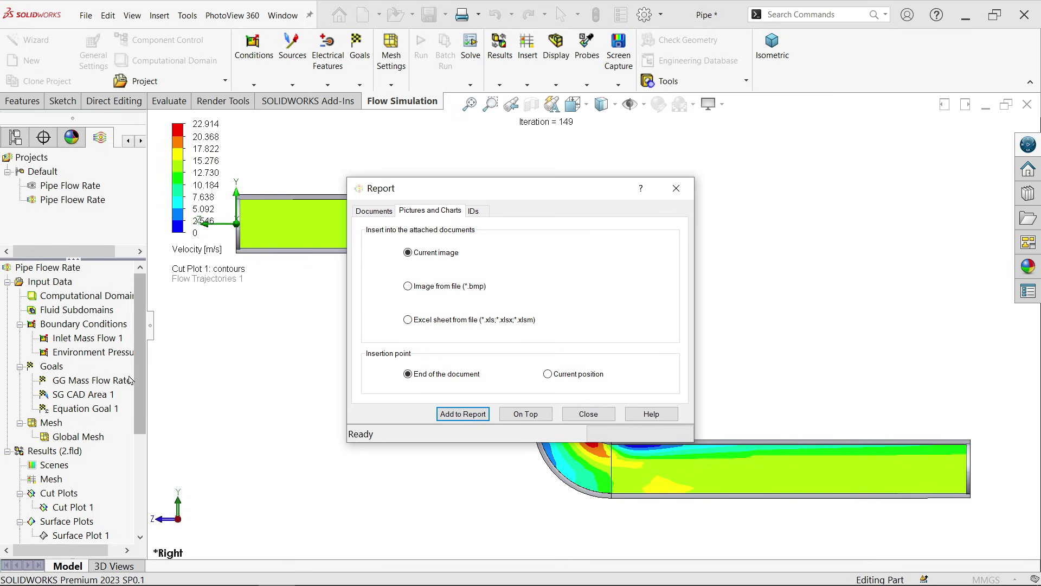
- Hide Cut Plot 1 and show Surface Plot 1's pressure contours on the pipe
right_click(64, 508)
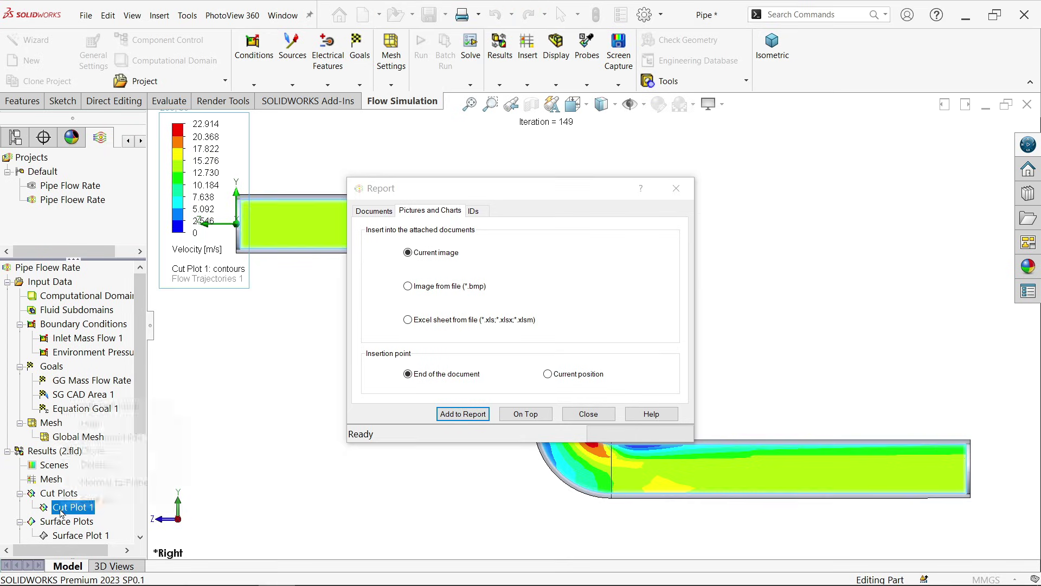
left_click(91, 421)
right_click(66, 537)
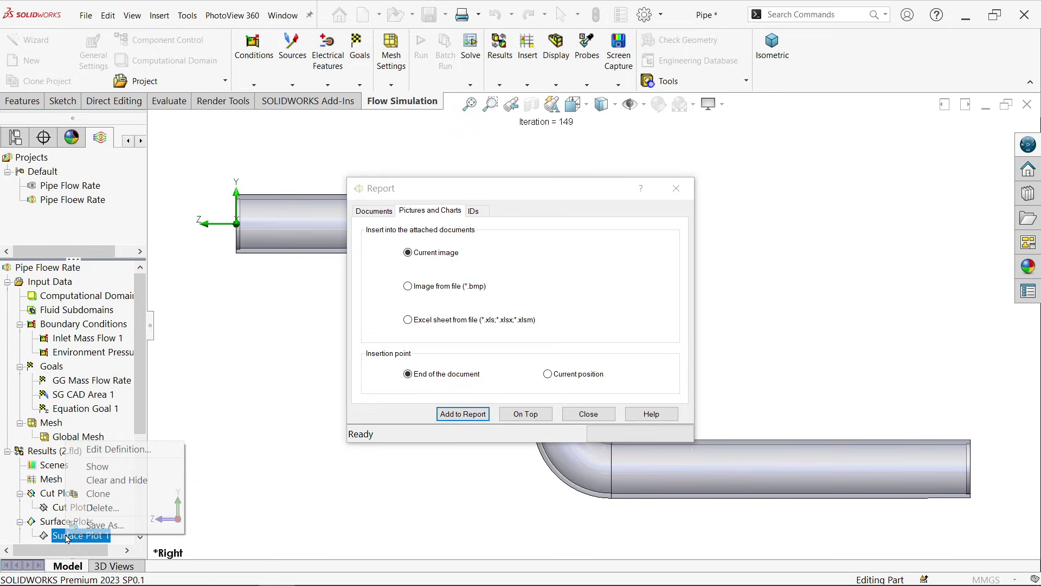
left_click(103, 468)
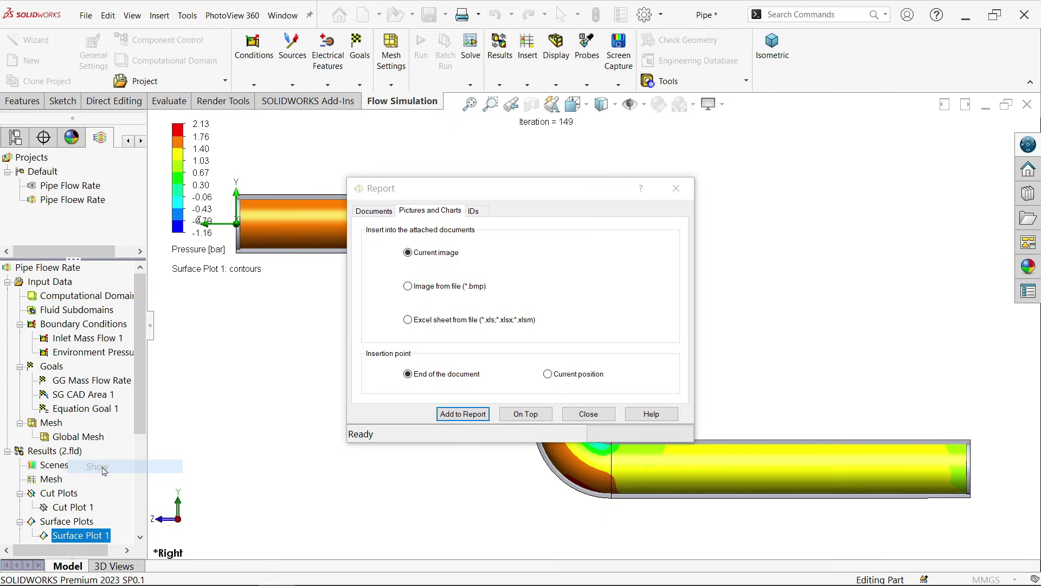
- Add a zoomed-in isometric image of the pressure surface plot to the report
left_click(772, 59)
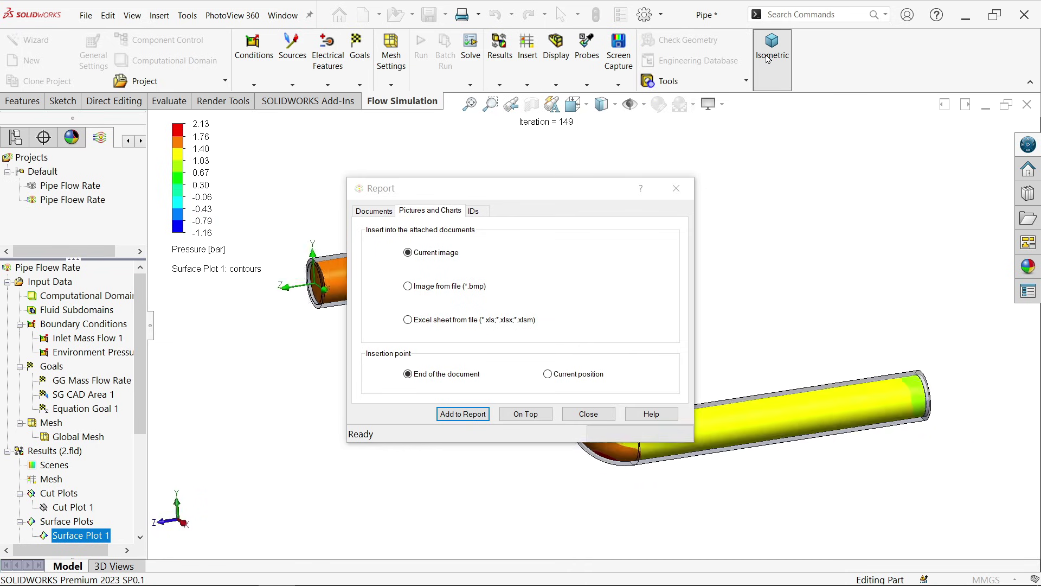
left_click_drag(573, 190, 925, 131)
scroll(646, 345, "down", 3)
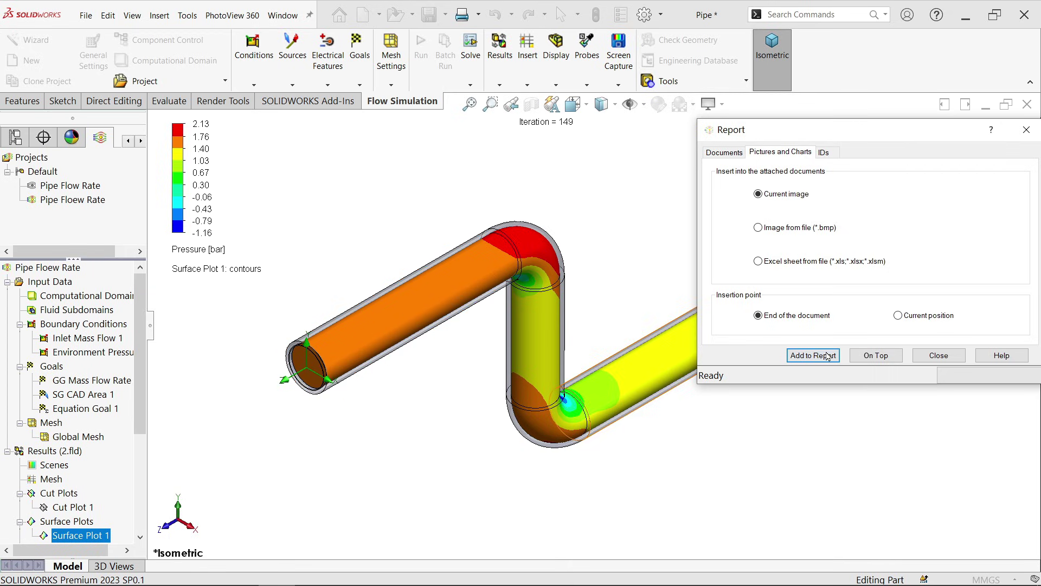
left_click(804, 356)
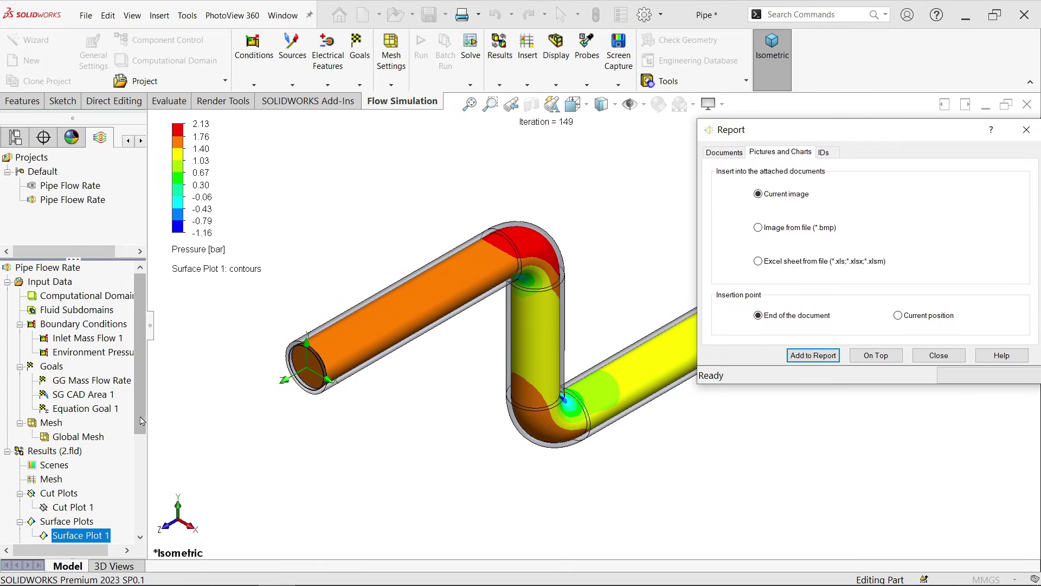
left_click_drag(142, 421, 142, 499)
left_click(77, 437)
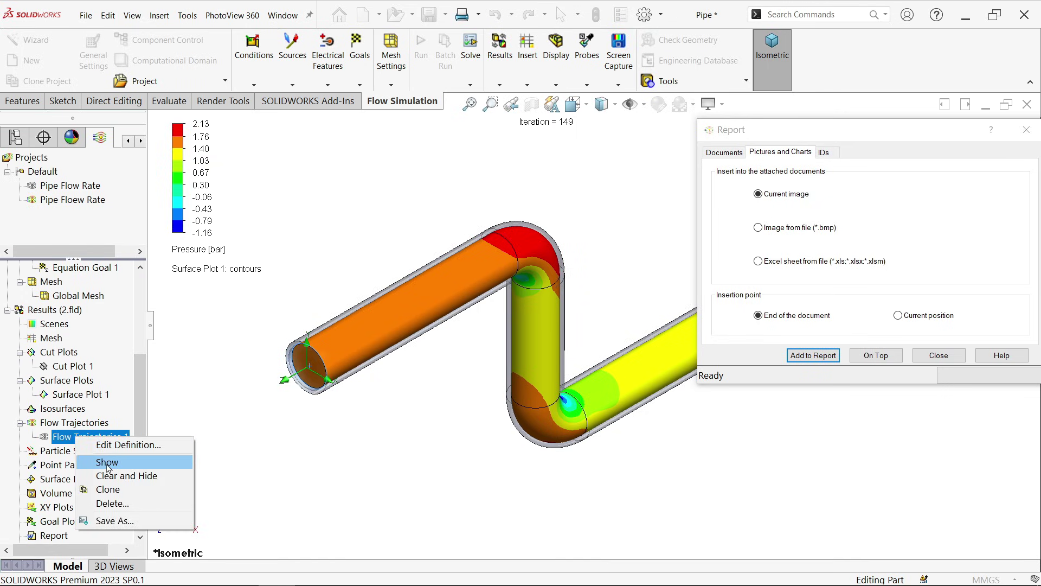
- Show Flow Trajectories 1, hide Surface Plot 1, and add a right-side velocity trajectories image
left_click(110, 461)
right_click(76, 396)
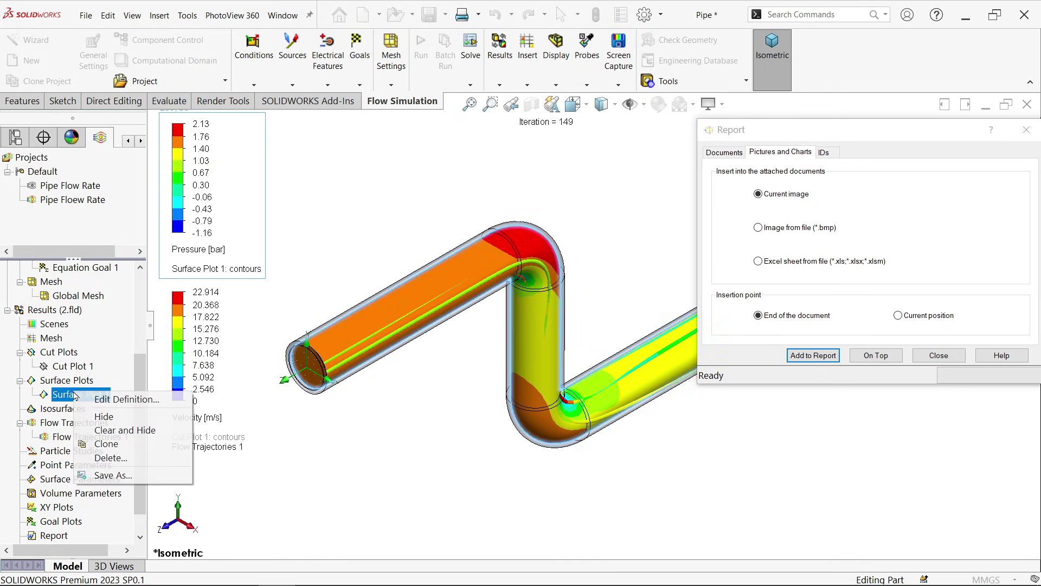
left_click(114, 418)
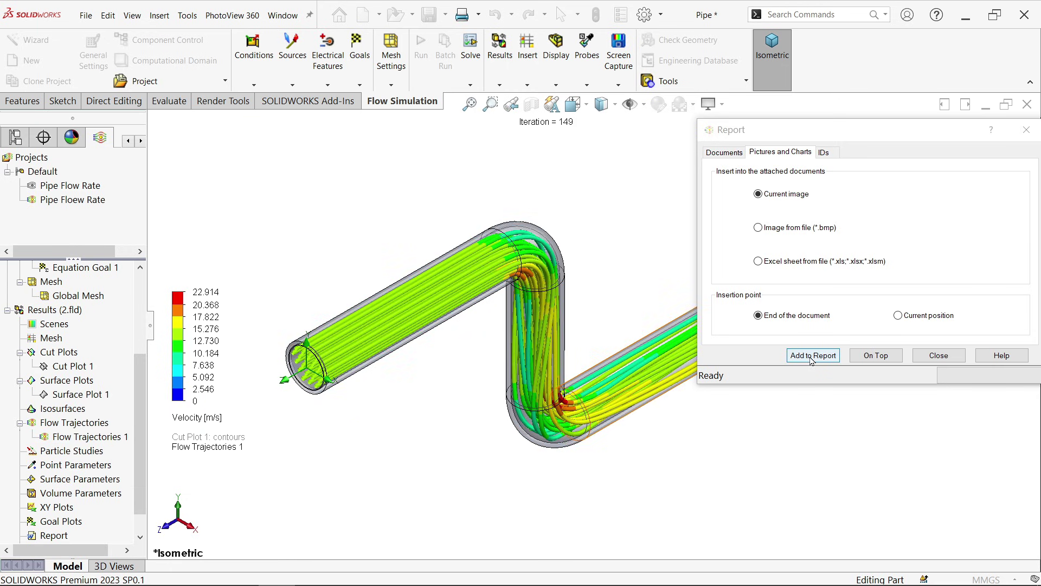
left_click(572, 104)
left_click(537, 314)
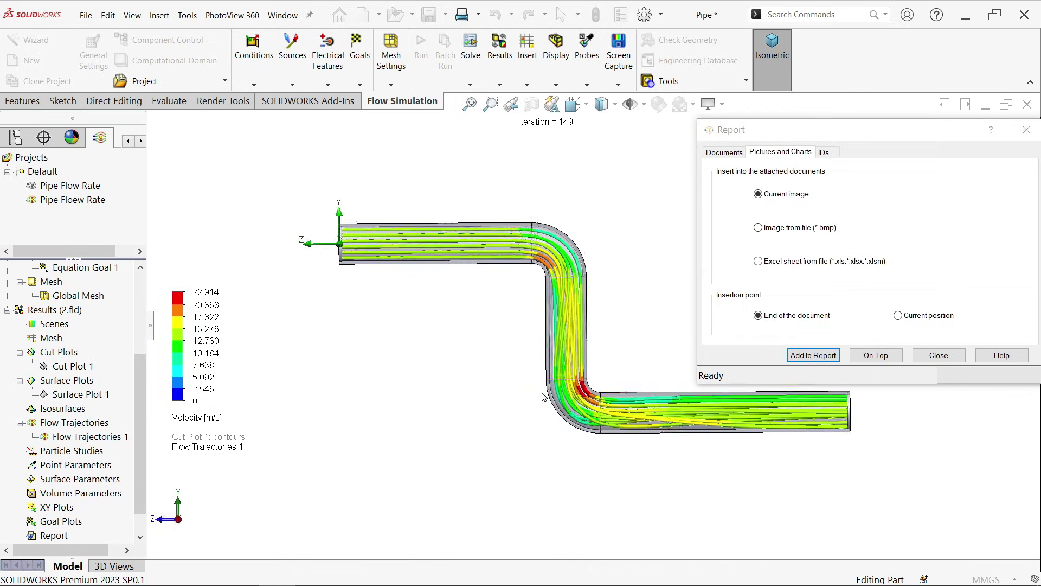
left_click(813, 356)
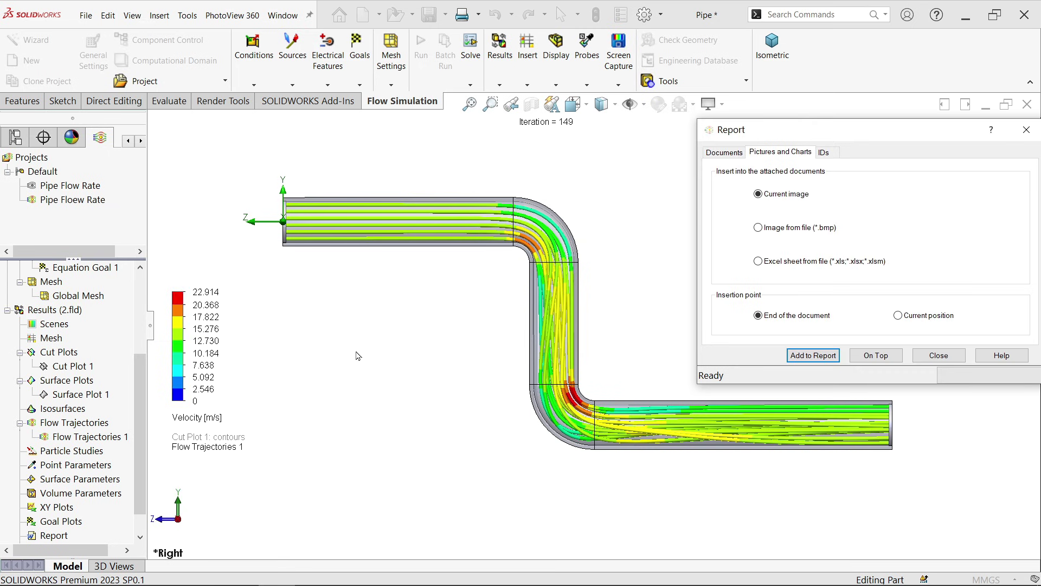
- Recolour the trajectories by Pressure and add the isometric view image to the report
left_click(772, 48)
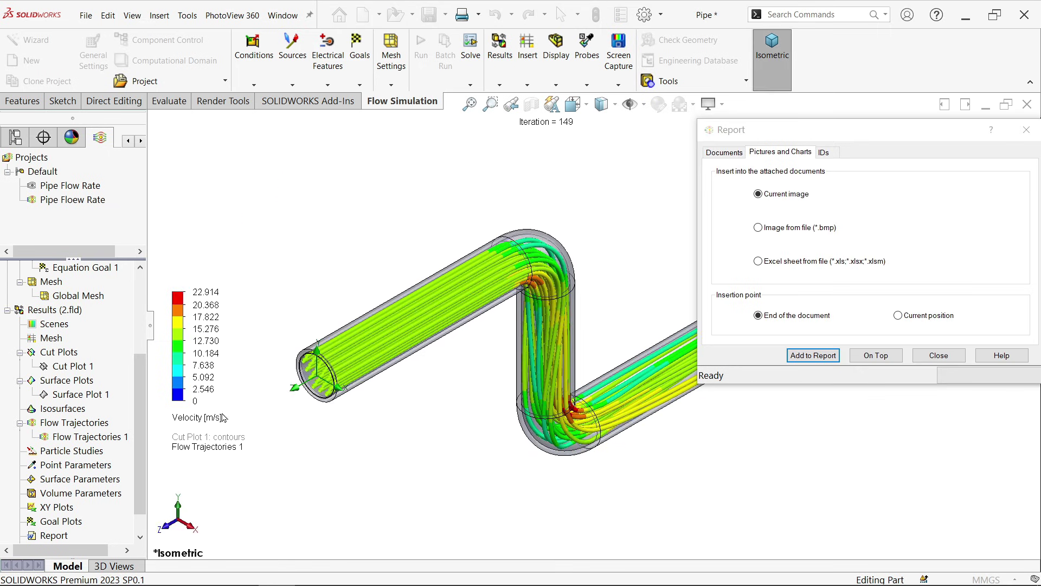
left_click(200, 418)
left_click(202, 422)
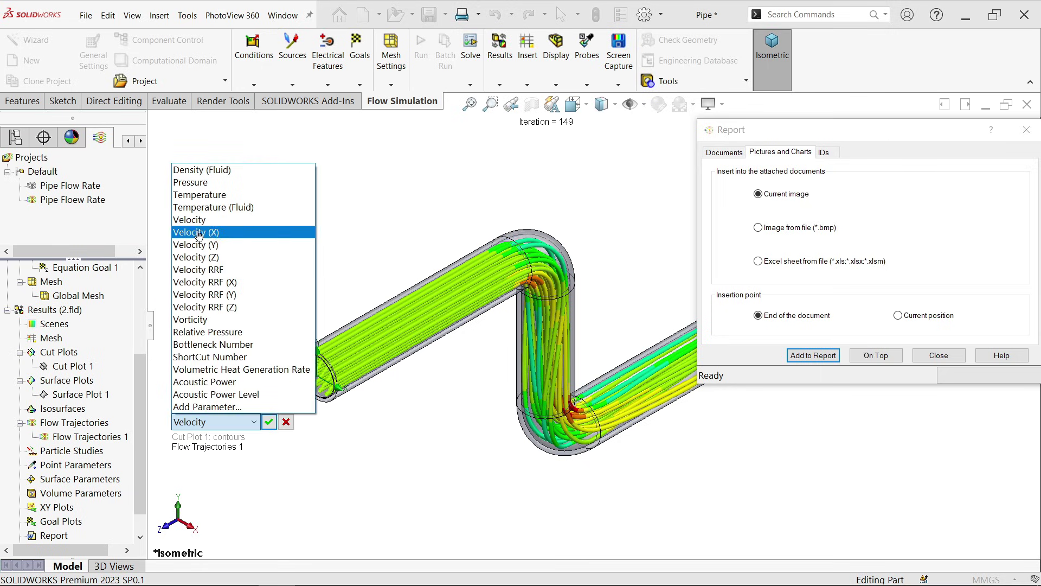
left_click(191, 182)
left_click(269, 422)
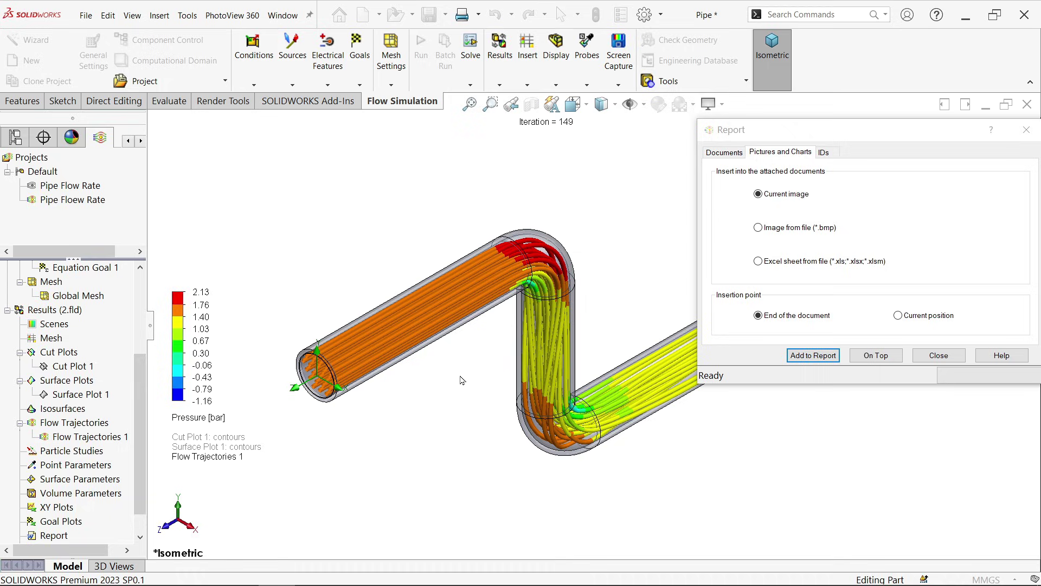
left_click(812, 358)
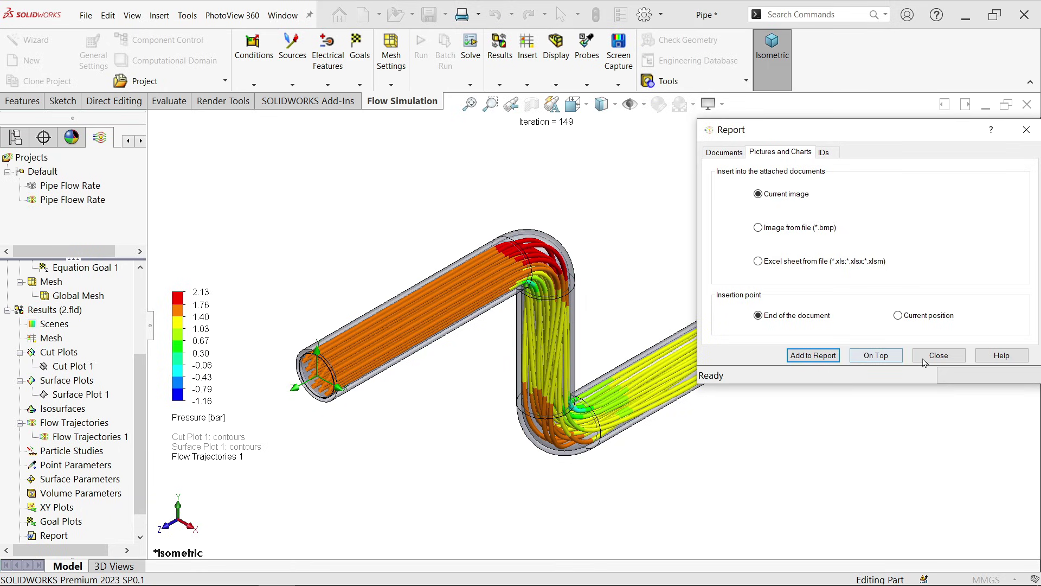
- Close the SOLIDWORKS report window and bring the Word report to the front
left_click(939, 356)
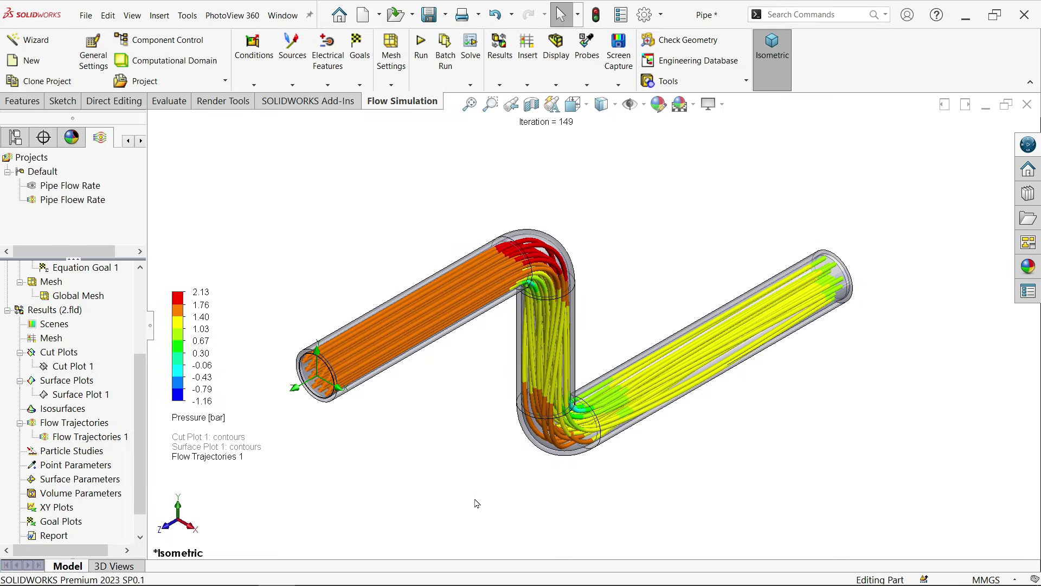
mouse_move(436, 558)
left_click(394, 572)
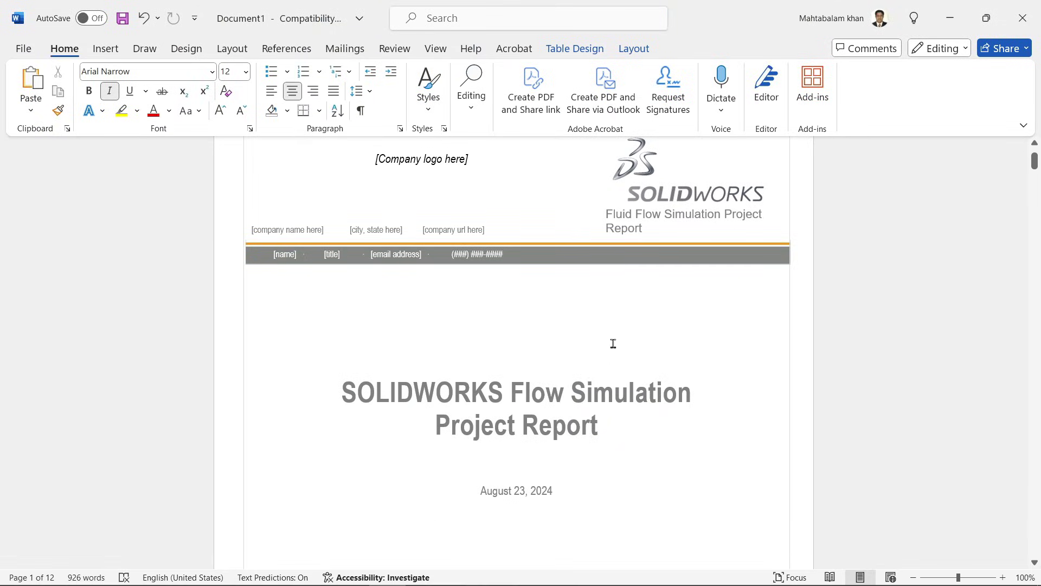
scroll(613, 343, "down", 1)
scroll(613, 342, "up", 3)
scroll(613, 342, "down", 15)
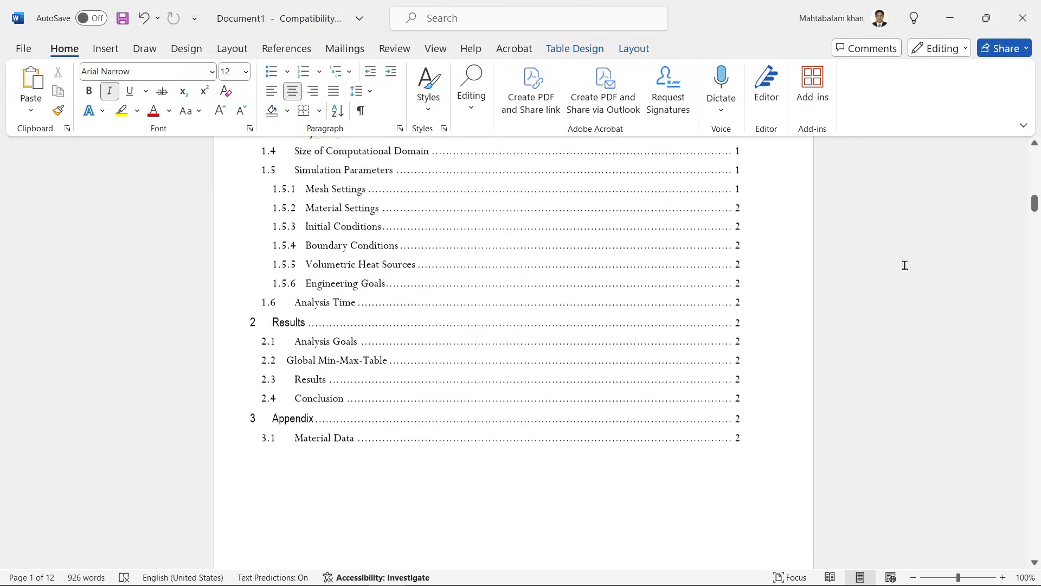
- Scroll through the four appended plot images to the end, then close the Word report
left_click_drag(1035, 211, 1037, 481)
scroll(521, 359, "down", 12)
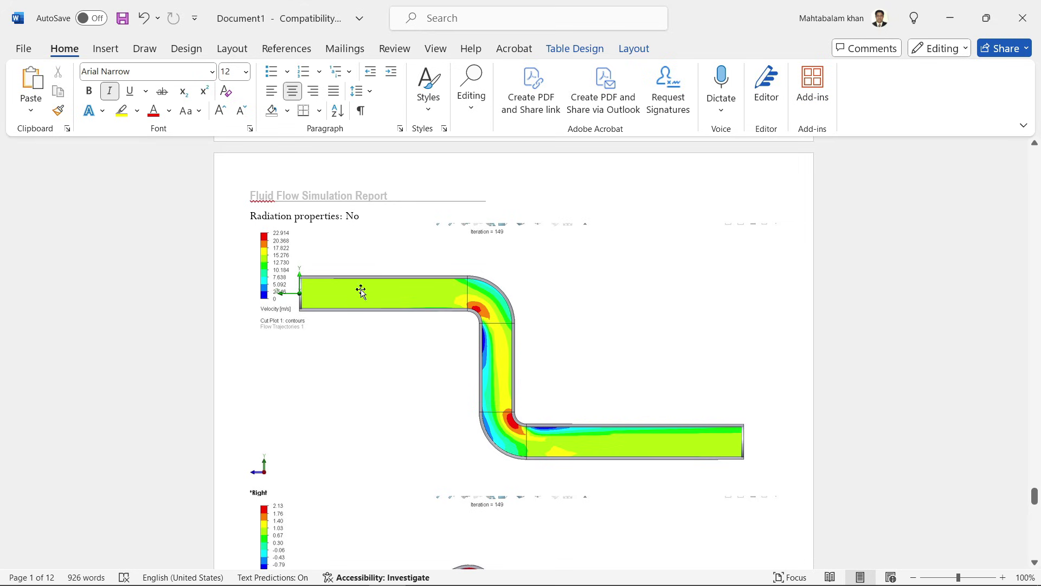
scroll(411, 342, "down", 1)
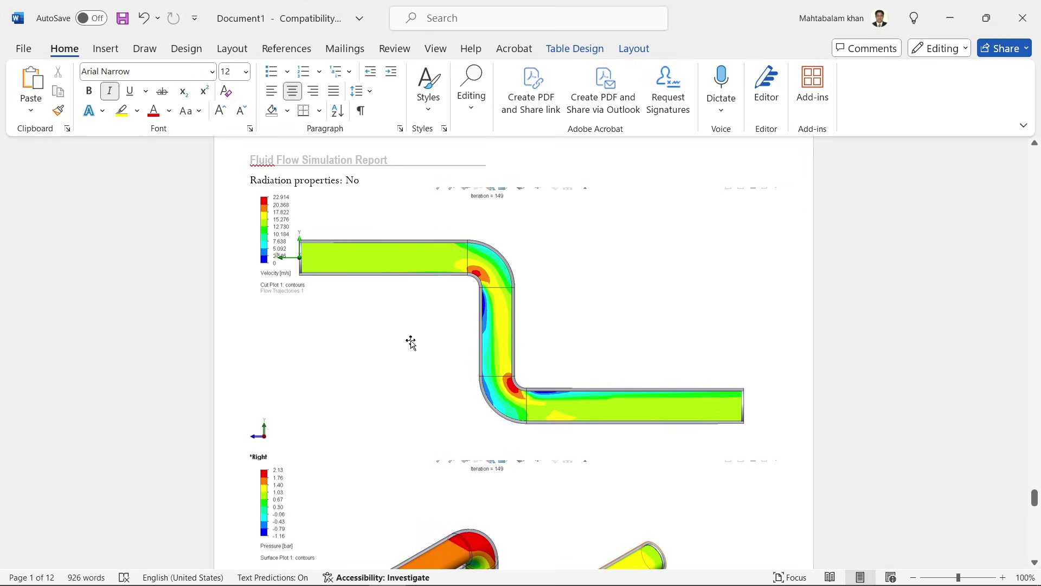
scroll(481, 388, "down", 6)
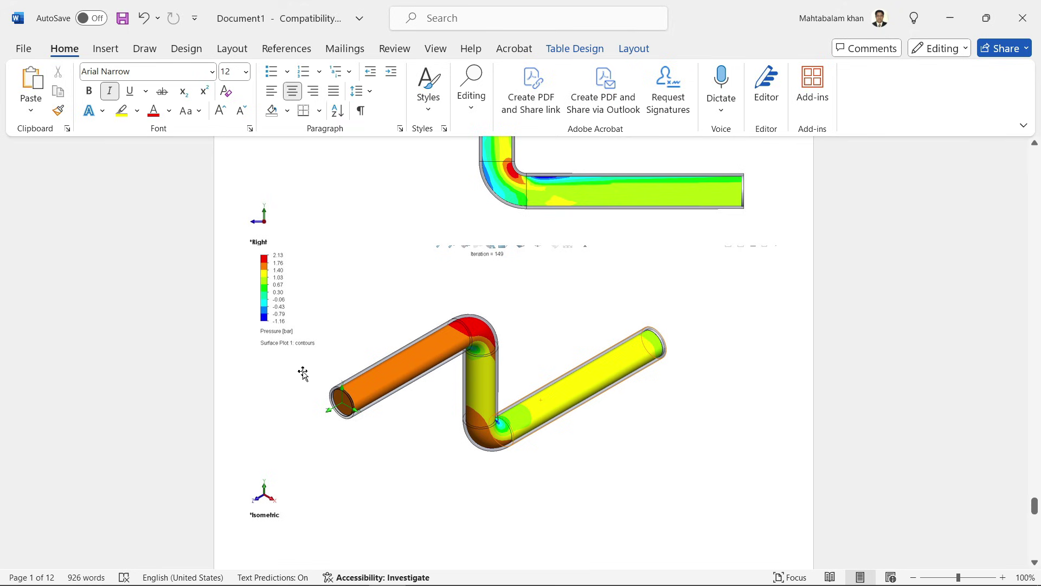
scroll(591, 385, "down", 10)
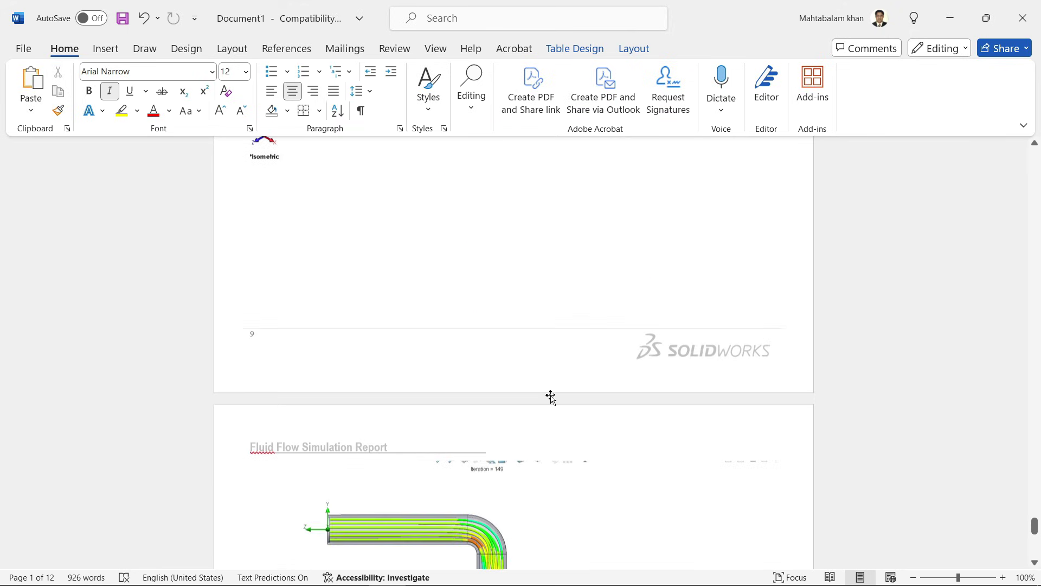
scroll(551, 398, "down", 10)
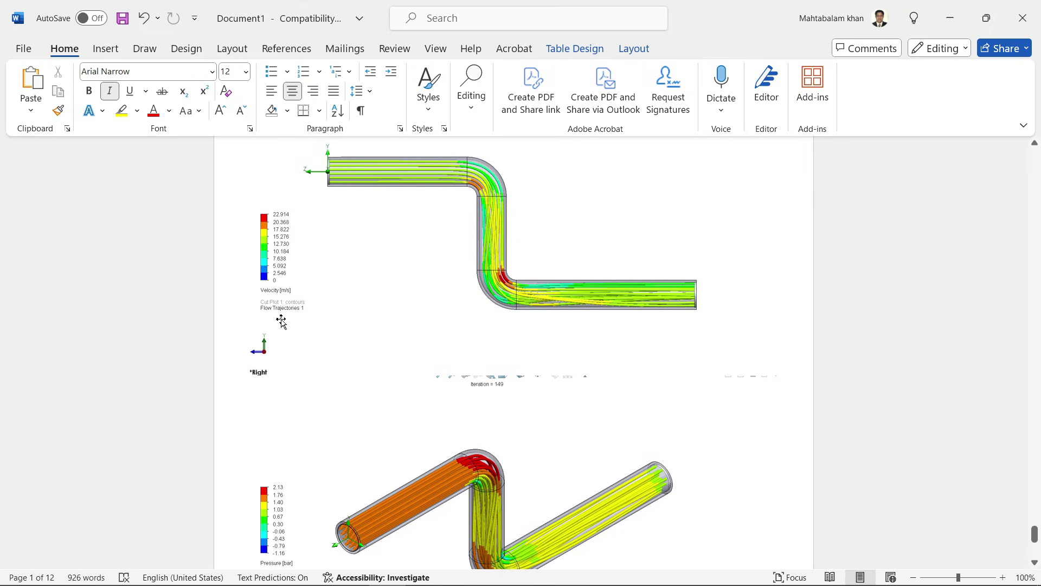
scroll(621, 344, "down", 3)
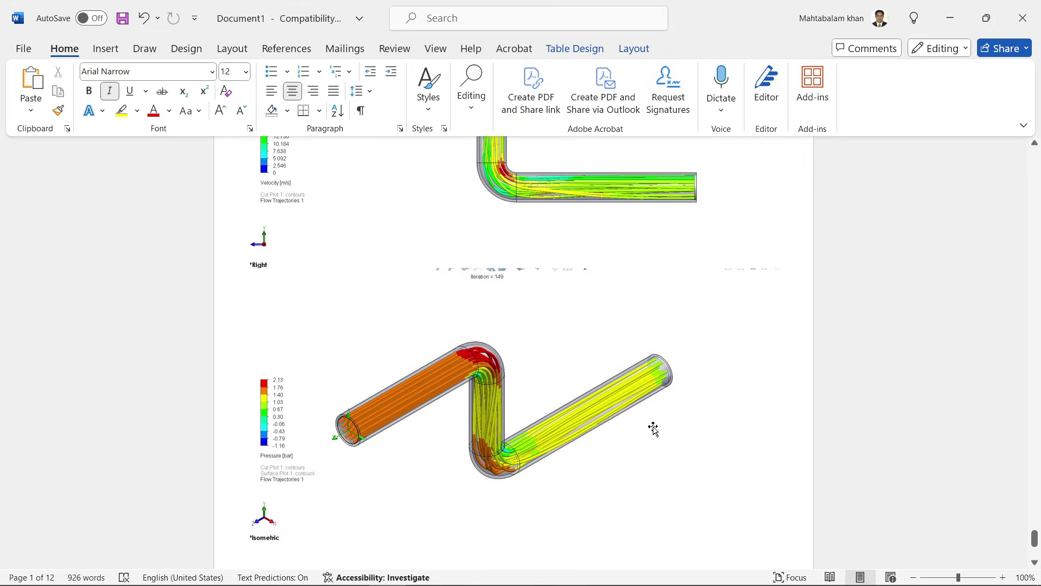
scroll(695, 388, "down", 5)
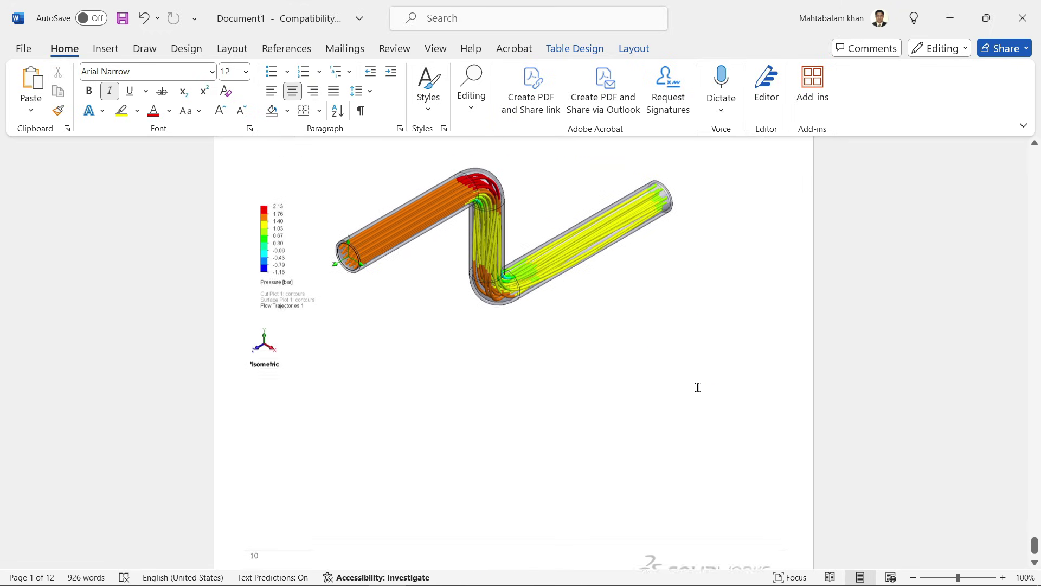
left_click(1023, 18)
left_click(546, 329)
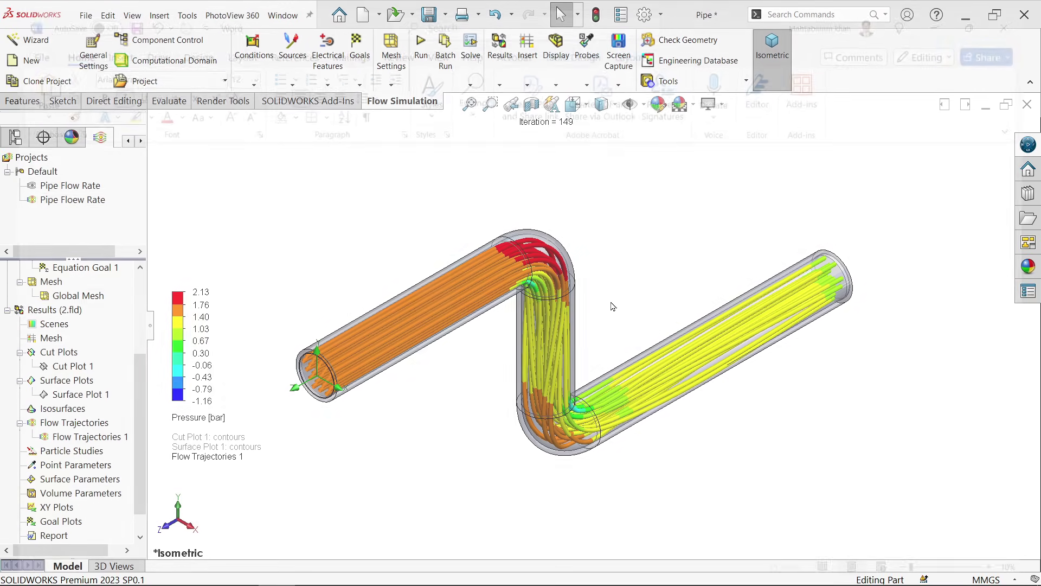